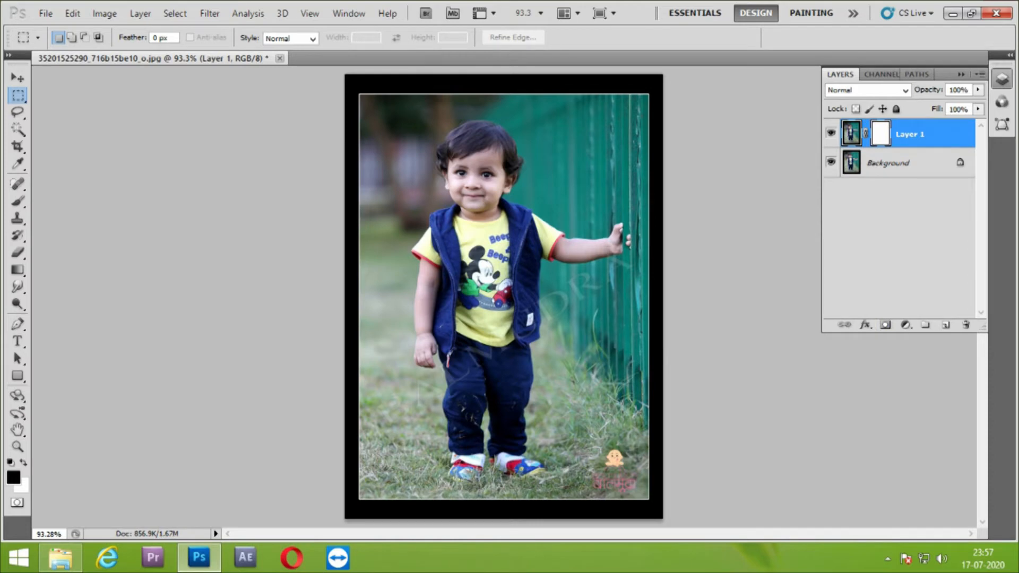
pyautogui.hotkey('alt', 'BackSpace')
pyautogui.hotkey('ctrl', 'z')
pyautogui.click(881, 134)
pyautogui.hotkey('alt', 'BackSpace')
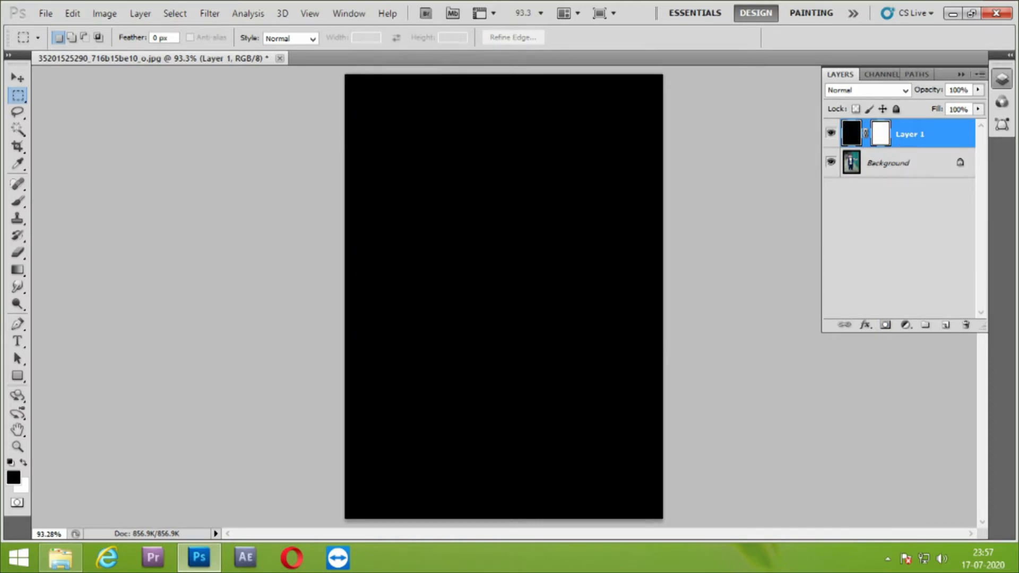
pyautogui.hotkey('ctrl', 'BackSpace')
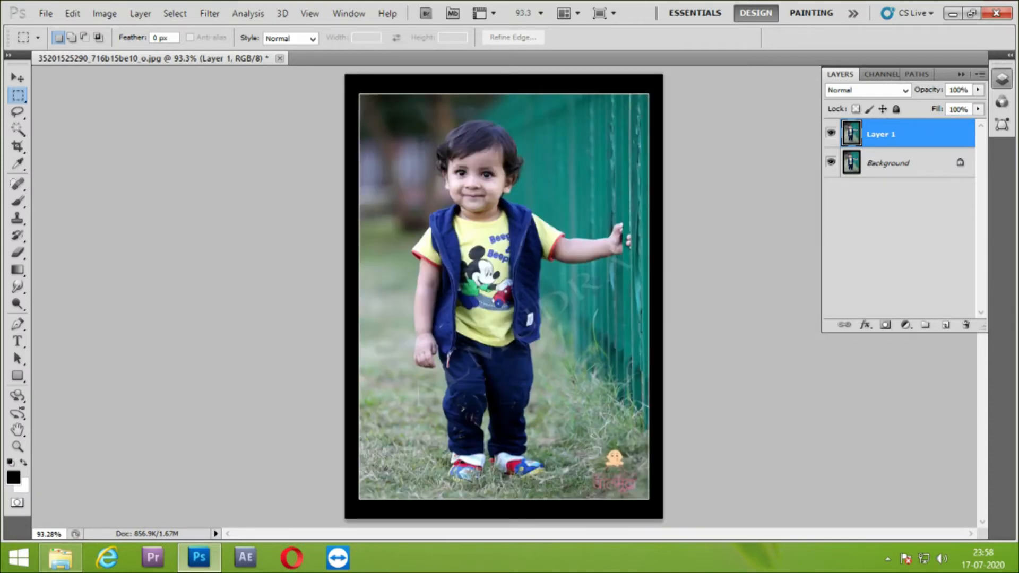
# Add a black layer mask to Layer 1 and hide the Background layer
pyautogui.keyDown('alt'); pyautogui.click(885, 325); pyautogui.keyUp('alt')
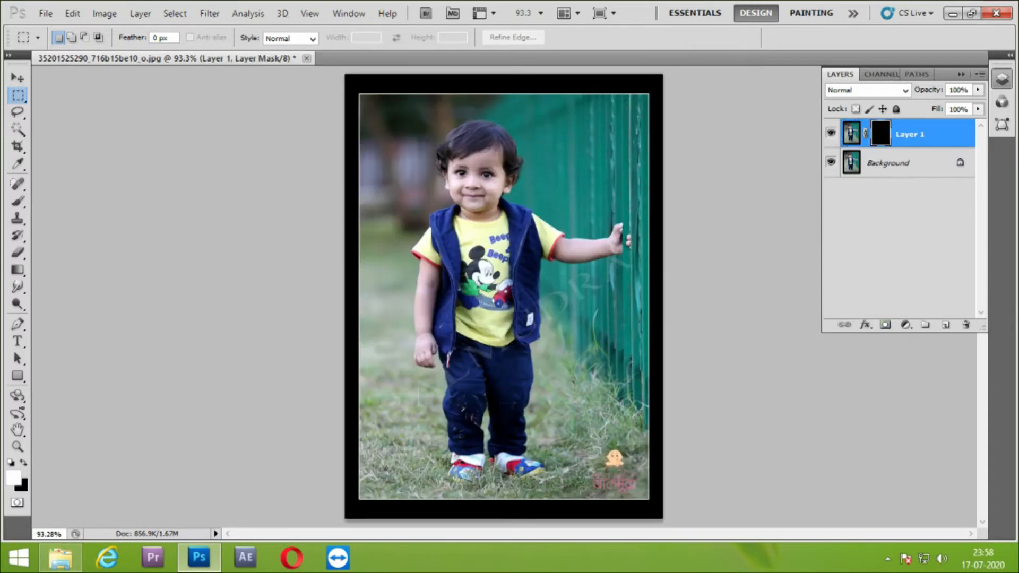
pyautogui.click(832, 161)
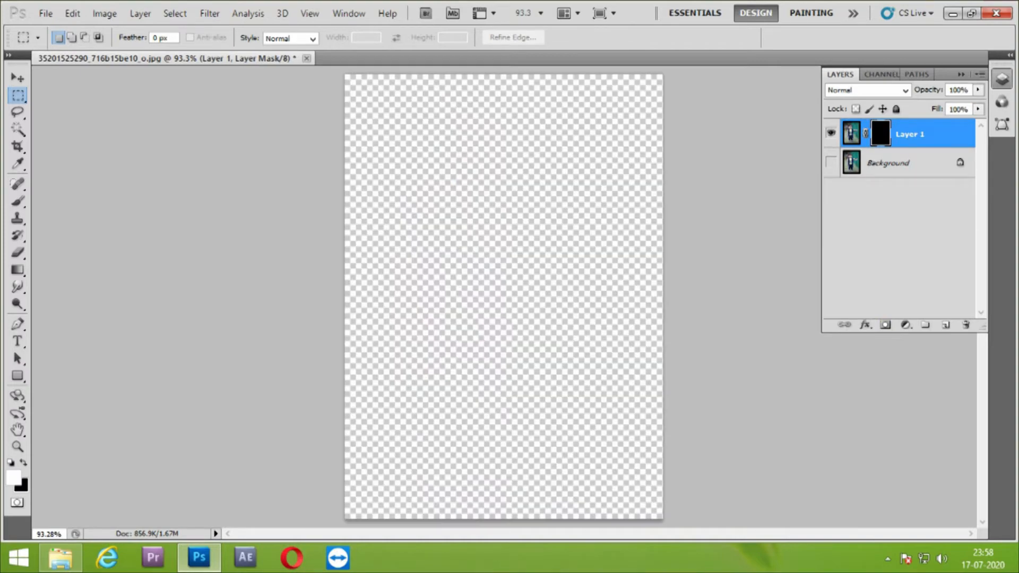
# Open the image shape-2-blood-white-and-black-floral-textile-png-clipart-thumbnail from the Downloads folder in Photoshop
pyautogui.click(60, 558)
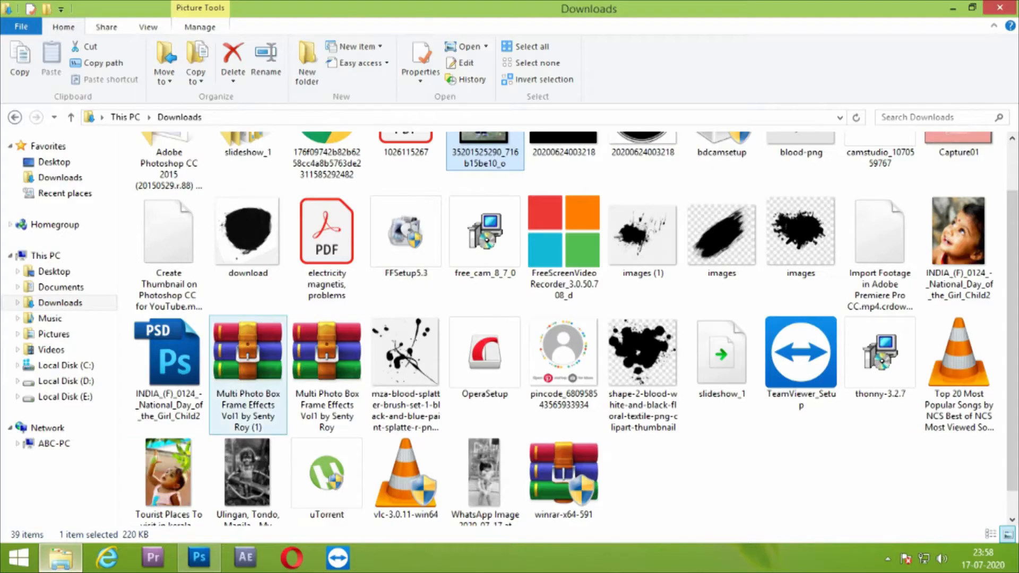
pyautogui.click(643, 366)
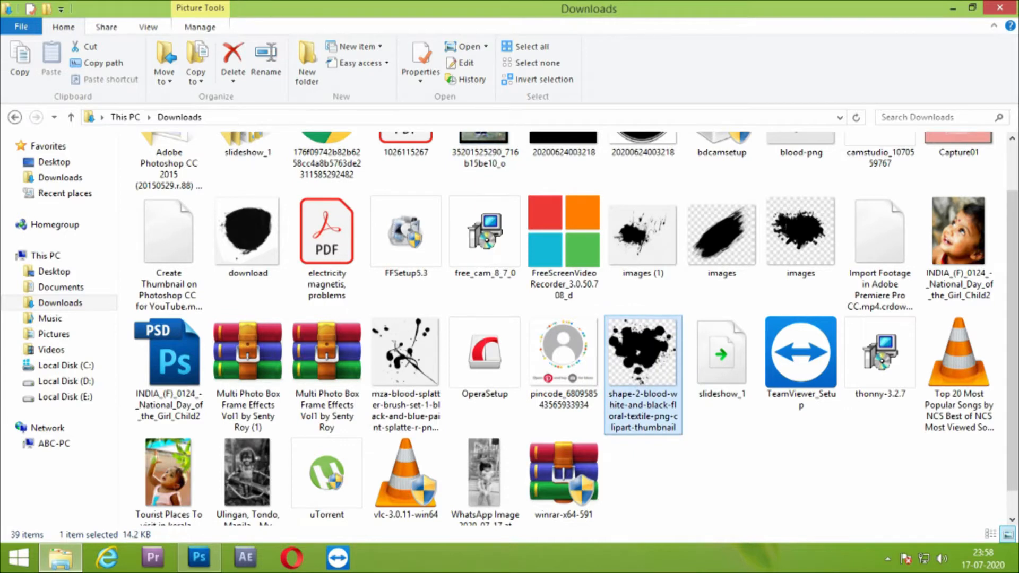
pyautogui.moveTo(643, 366); pyautogui.dragTo(360, 59)
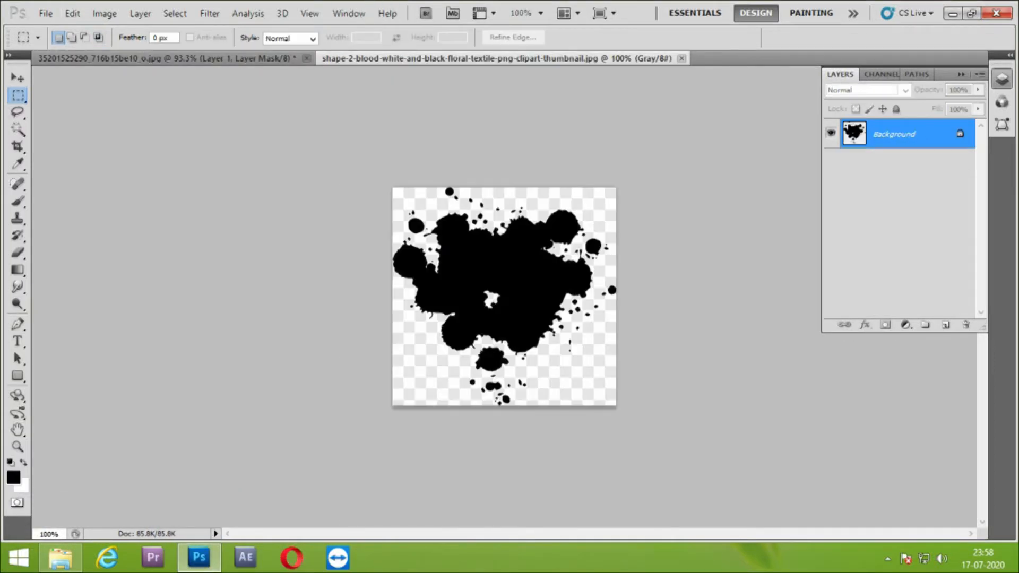
pyautogui.click(72, 14)
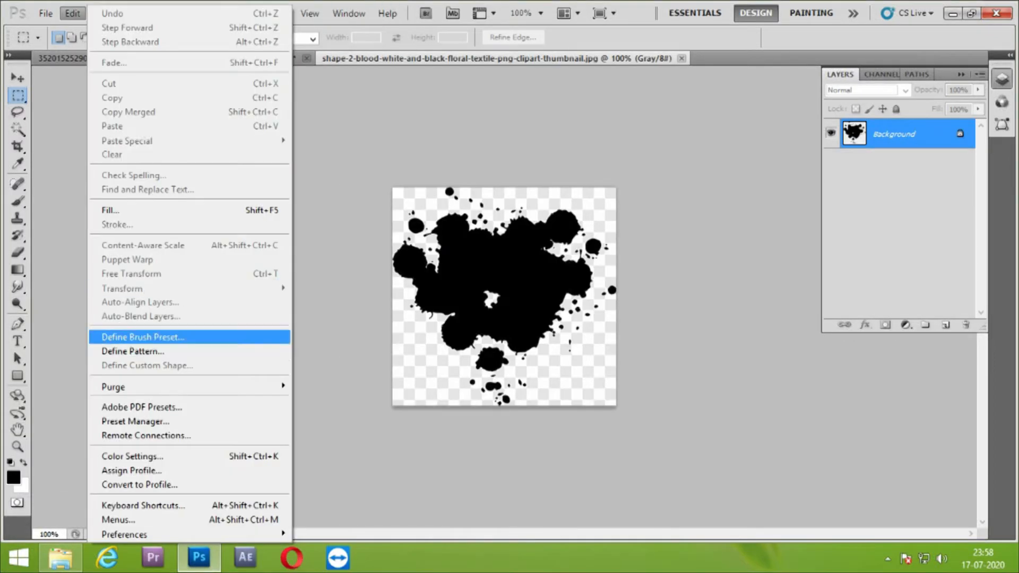
pyautogui.press('Escape')
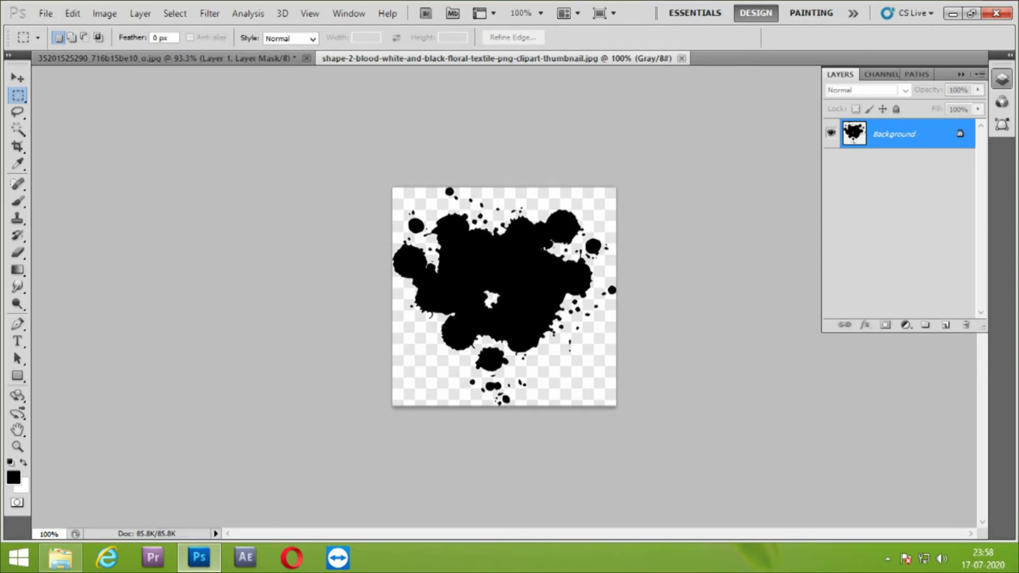
# Look through the available Brush tool presets in the boy's photo document
pyautogui.click(167, 58)
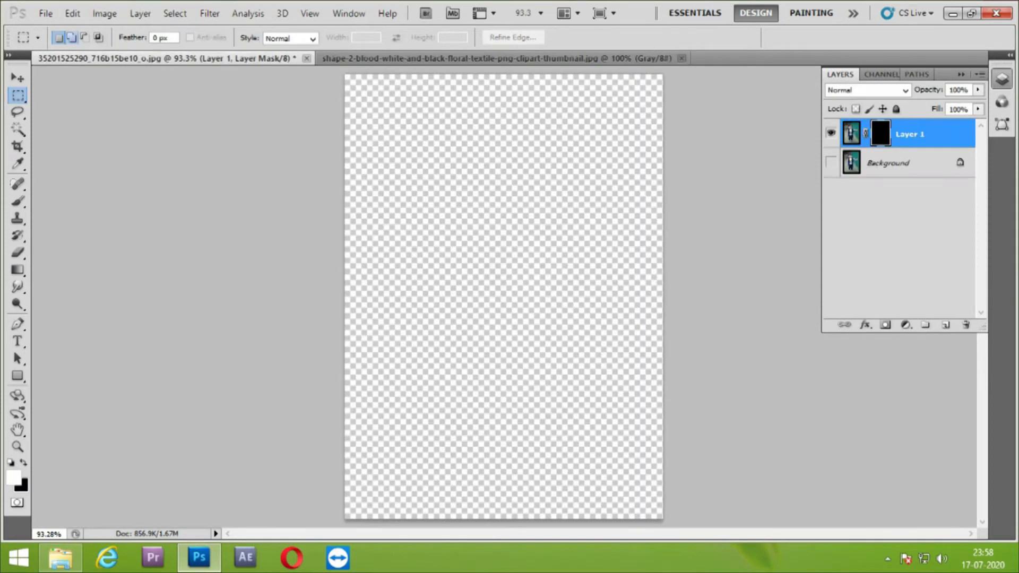
pyautogui.click(17, 202)
pyautogui.click(77, 37)
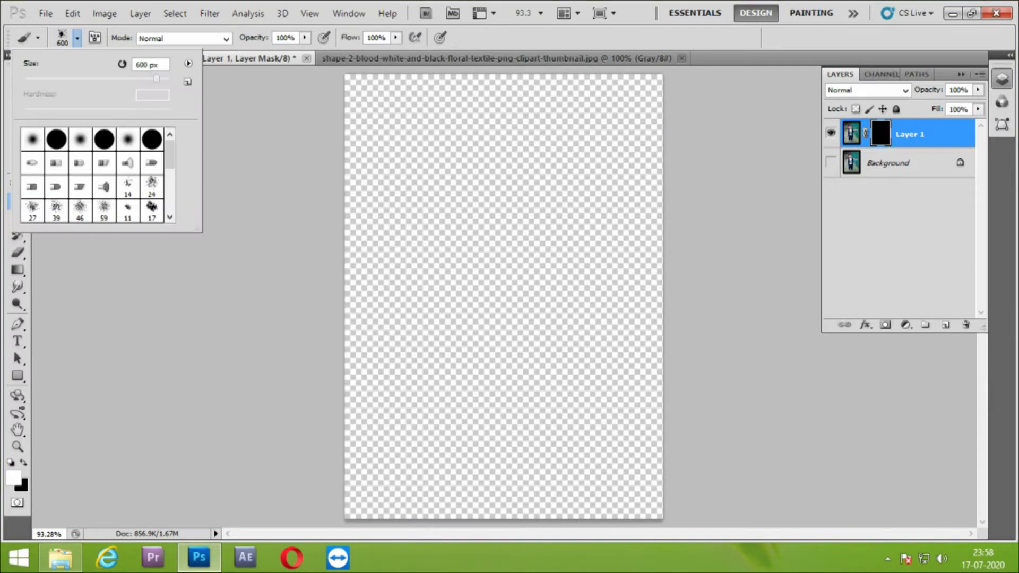
pyautogui.scroll(-3, 95, 176)
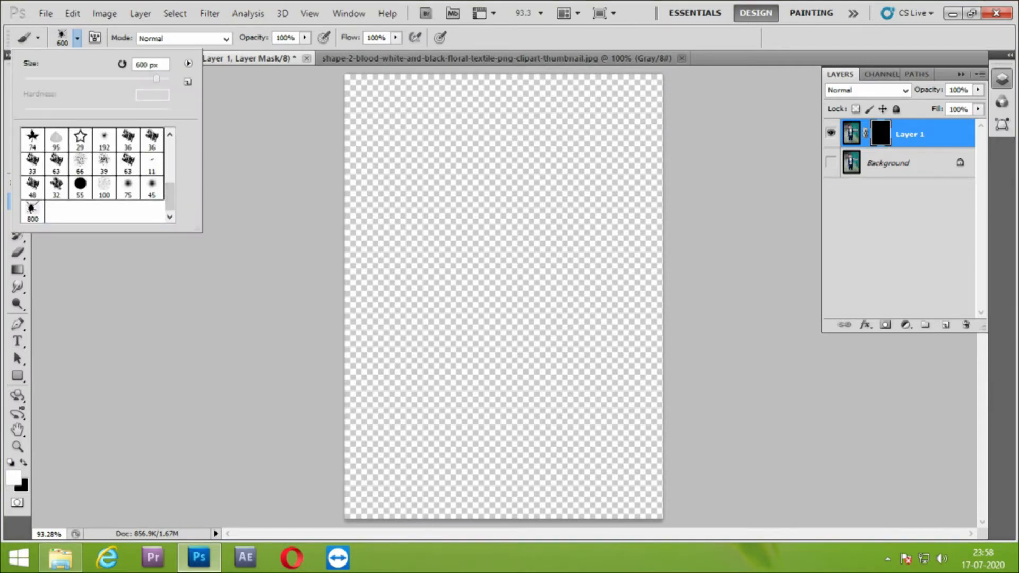
# Try to define a brush preset from the unedited splatter image
pyautogui.click(436, 59)
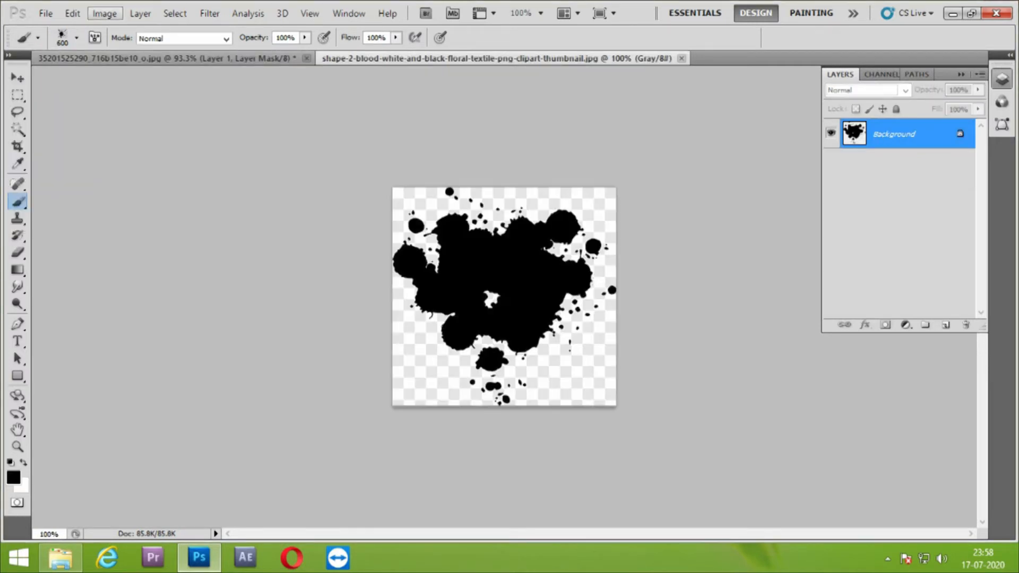
pyautogui.click(104, 13)
pyautogui.moveTo(73, 13)
pyautogui.click(143, 337)
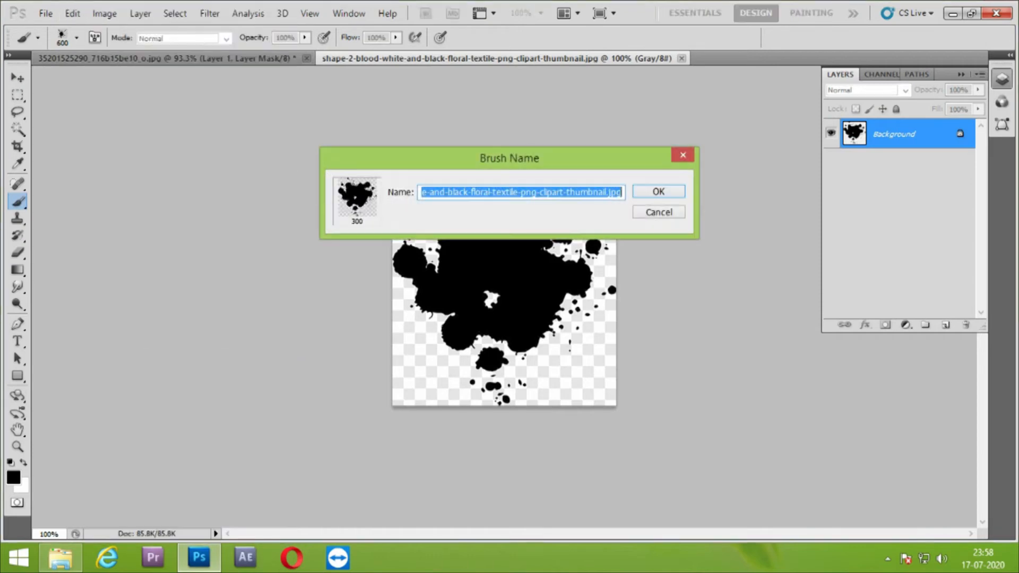
pyautogui.press('Return')
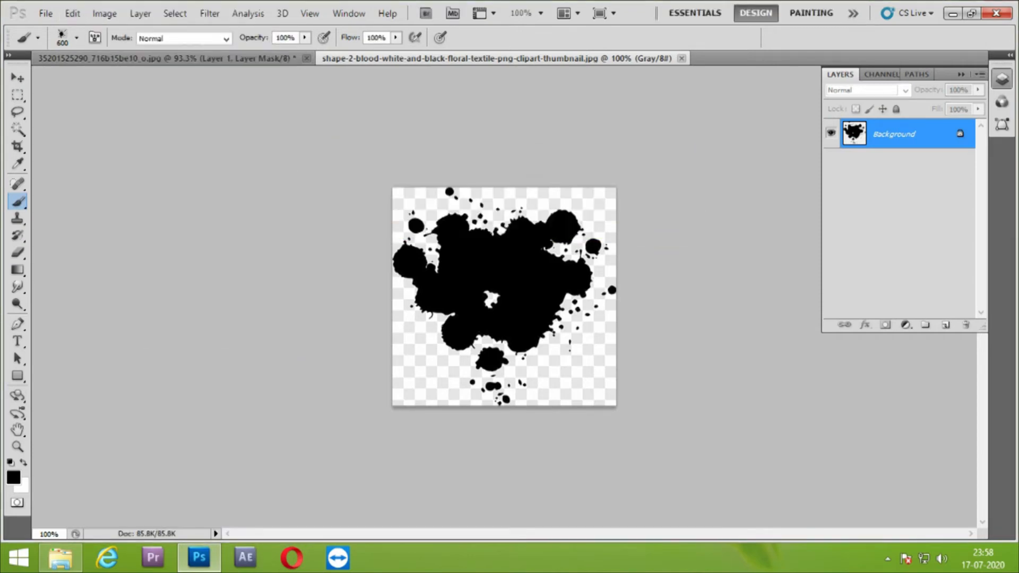
# Unlock the splatter image's background and isolate the black shape on a new layer with the Magic Wand, hiding the original
pyautogui.doubleClick(895, 134)
pyautogui.press('Return')
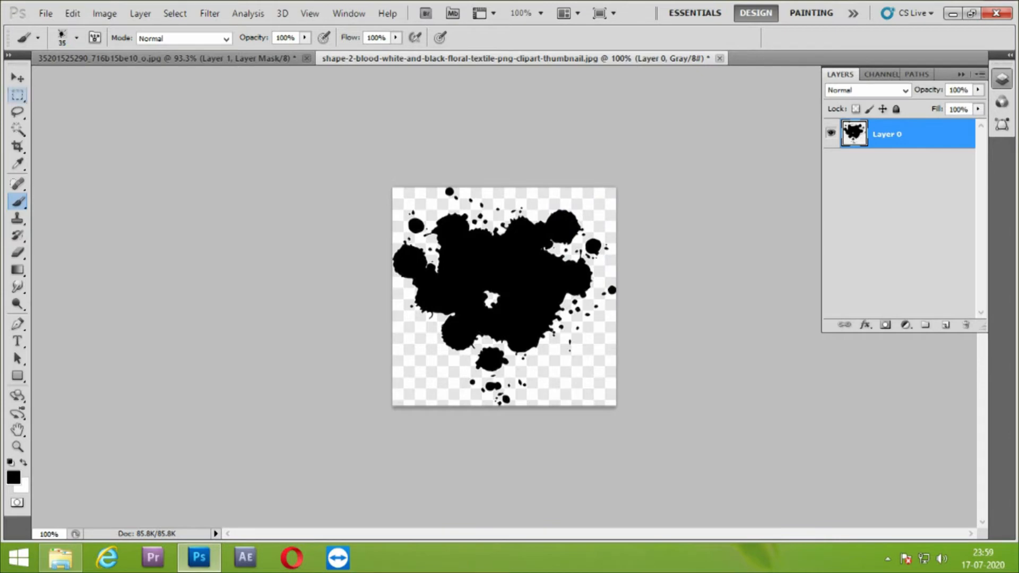
pyautogui.click(17, 96)
pyautogui.click(17, 129)
pyautogui.click(504, 265)
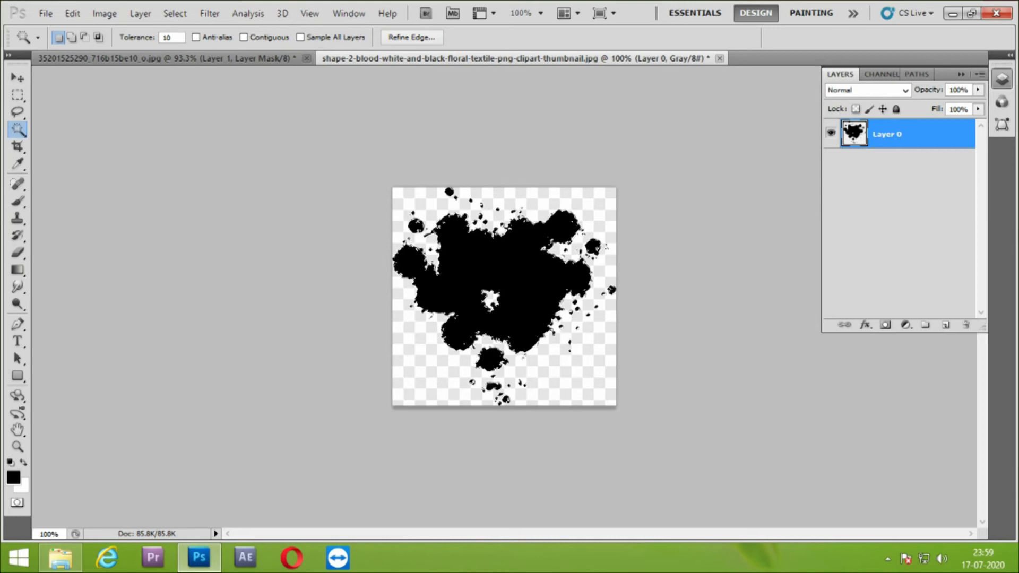
pyautogui.hotkey('ctrl', 'j')
pyautogui.click(831, 162)
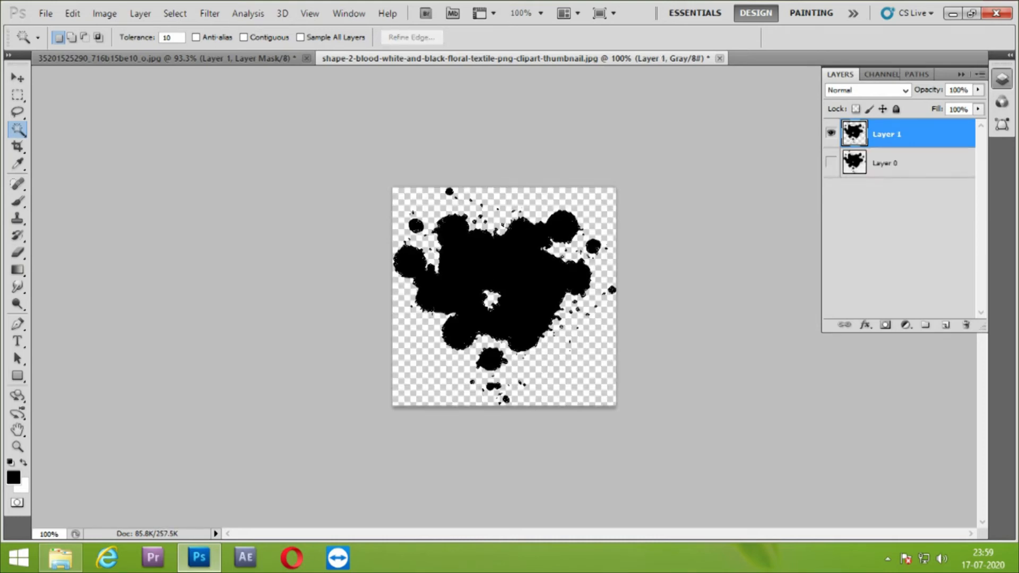
# Define a brush preset from the isolated black splatter, keeping the suggested name
pyautogui.click(72, 13)
pyautogui.click(143, 337)
pyautogui.press('Return')
# Stamp the 299 px splatter brush in white on the photo's Layer 1 mask, revealing the boy's head and upper body
pyautogui.click(167, 59)
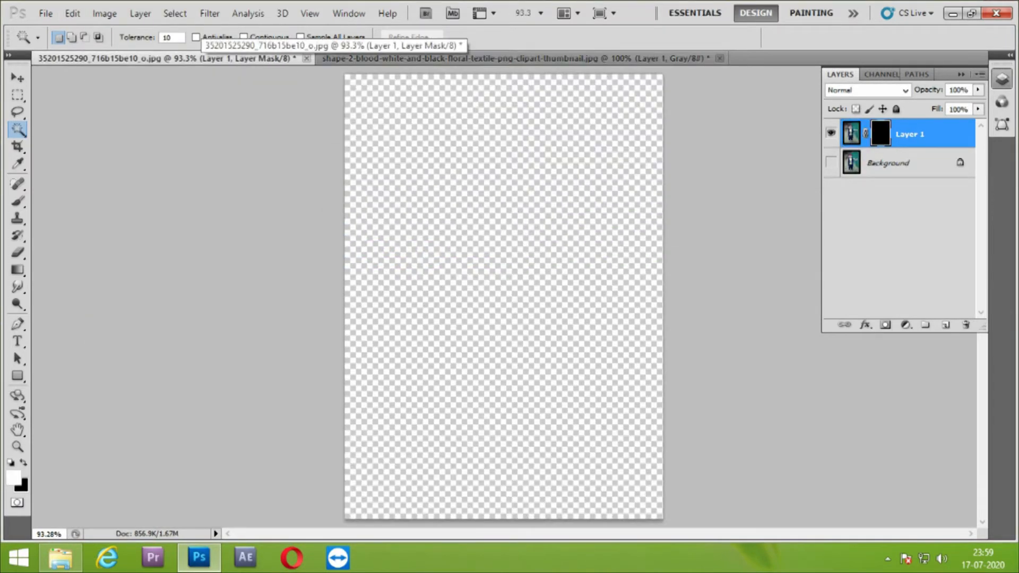
pyautogui.press('b')
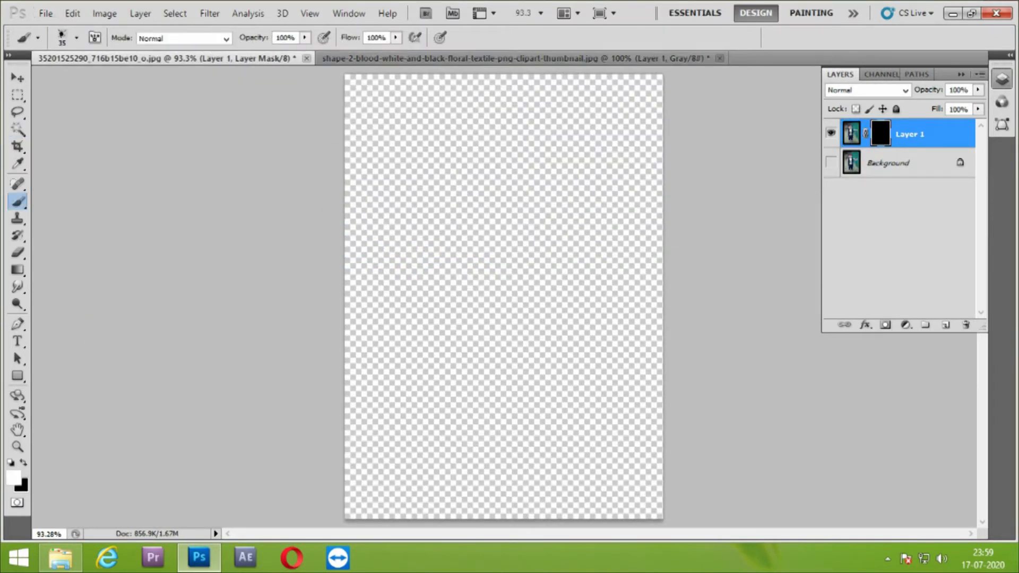
pyautogui.click(77, 38)
pyautogui.click(56, 212)
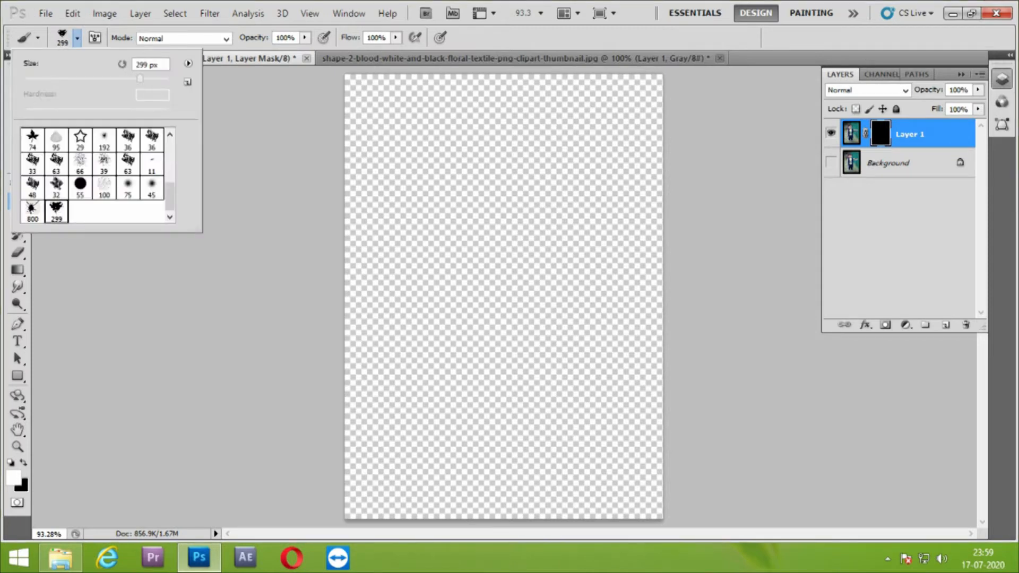
pyautogui.click(509, 266)
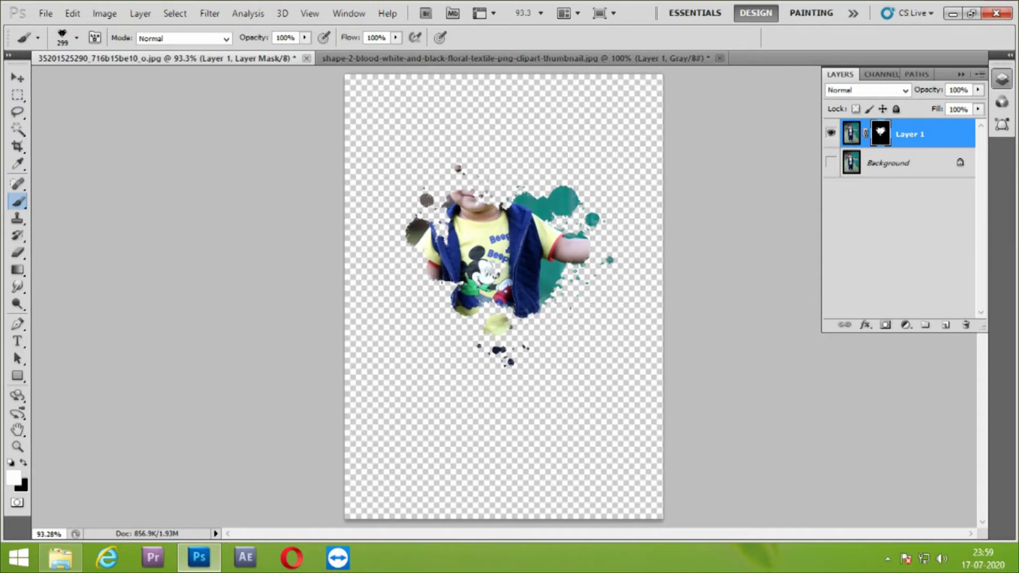
pyautogui.click(486, 199)
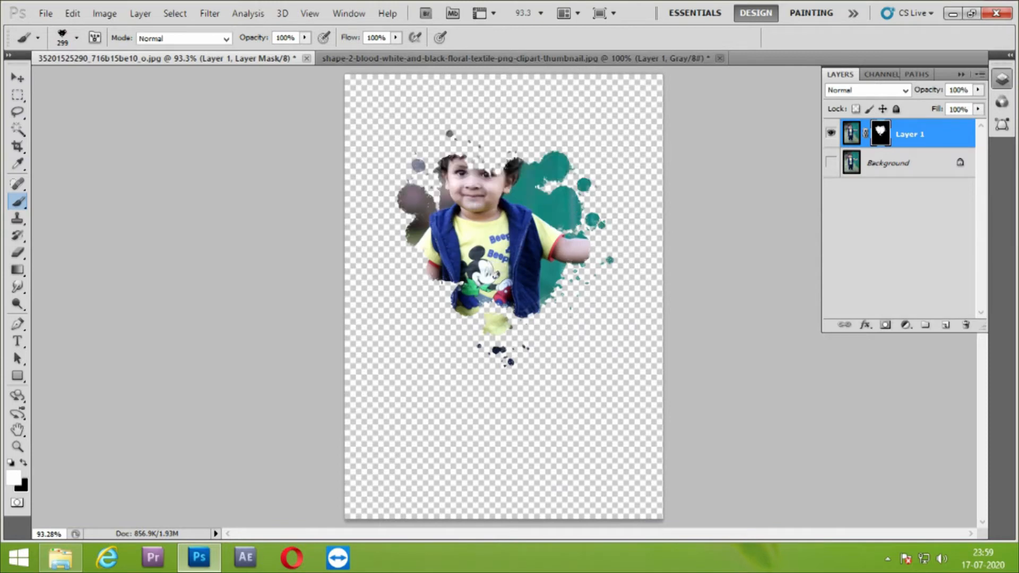
pyautogui.click(509, 206)
pyautogui.click(502, 205)
pyautogui.click(502, 201)
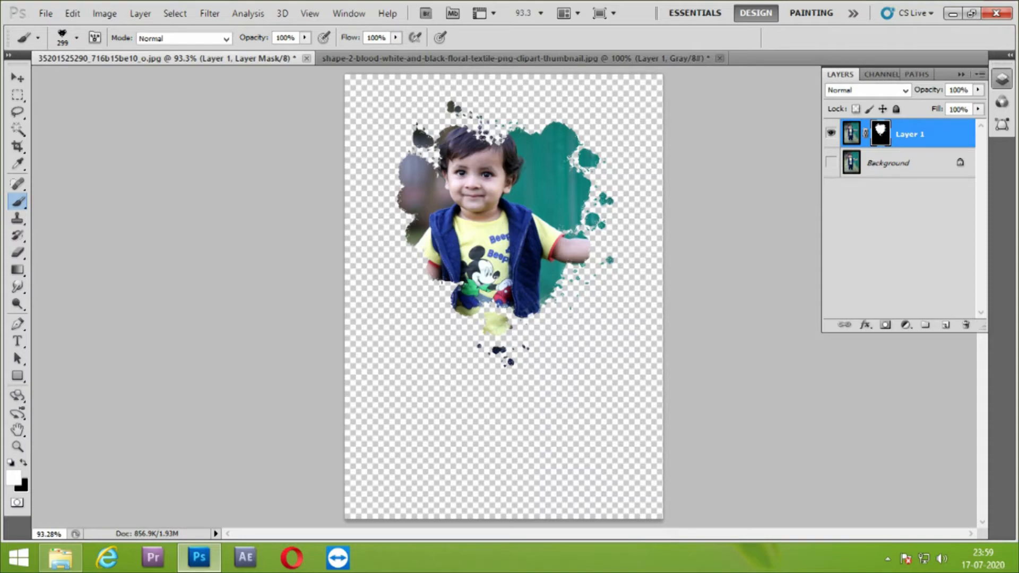
# Open the diagonal black brush-stroke picture named images from the Downloads folder in Photoshop
pyautogui.click(60, 557)
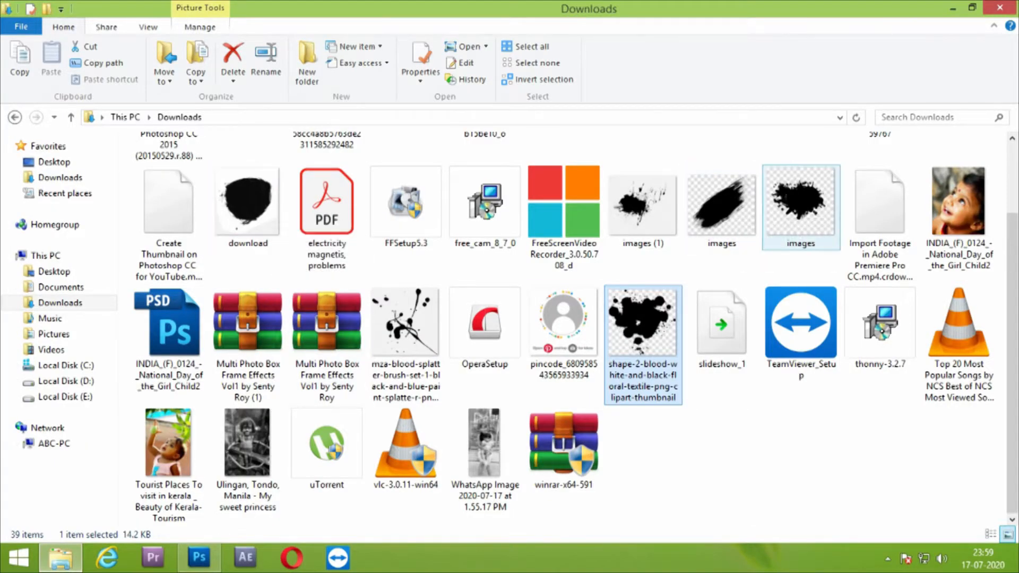
pyautogui.scroll(2, 801, 297)
pyautogui.click(801, 297)
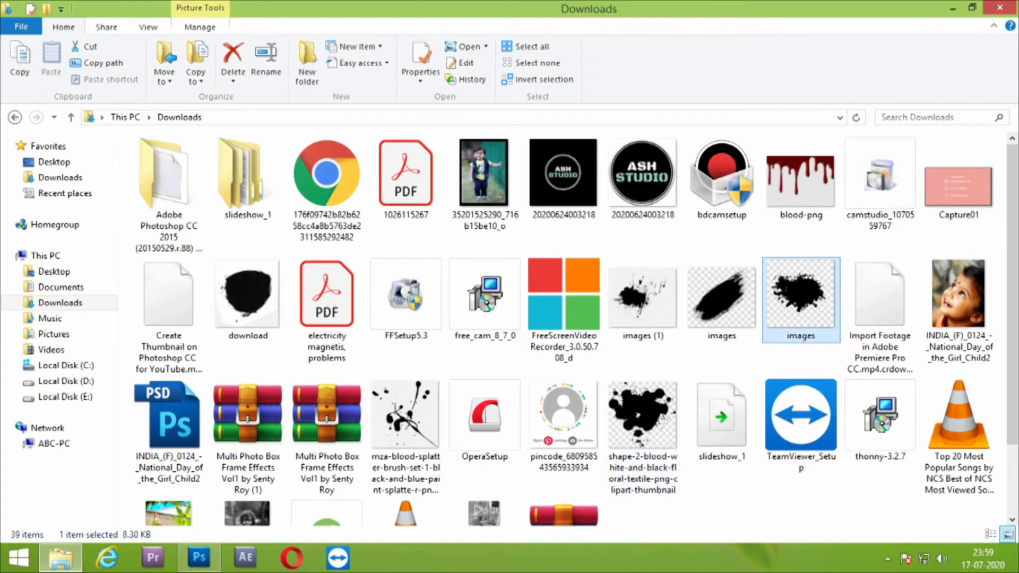
pyautogui.moveTo(722, 295)
pyautogui.mouseDown()
pyautogui.moveTo(670, 306)
pyautogui.moveTo(331, 524)
pyautogui.moveTo(199, 558)
pyautogui.moveTo(775, 69)
pyautogui.mouseUp()
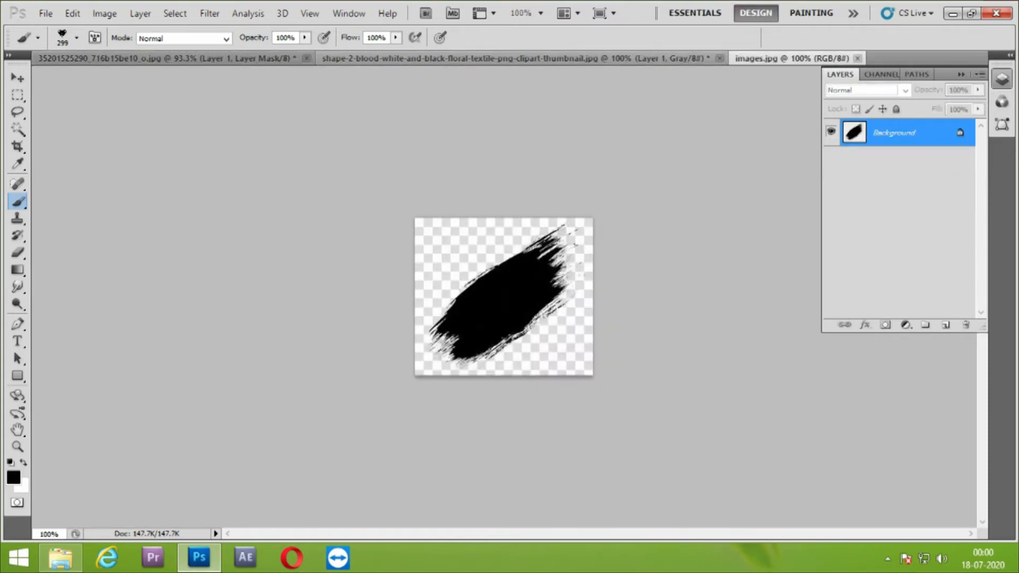
# Unlock the brush-stroke image's background and cut the black stroke to a new layer using the Magic Wand, hiding Layer 0
pyautogui.doubleClick(902, 133)
pyautogui.press('Return')
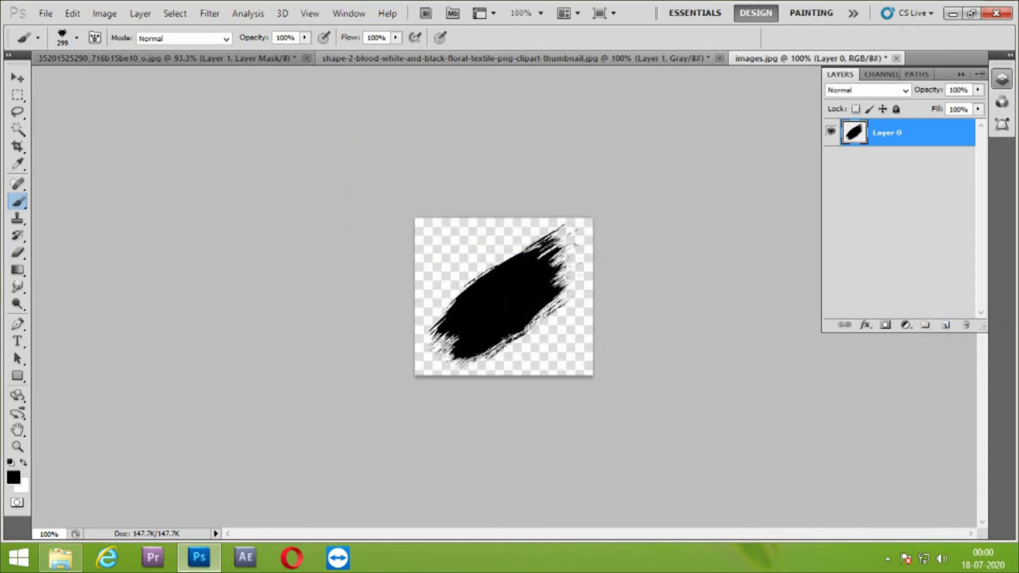
pyautogui.click(17, 129)
pyautogui.click(507, 302)
pyautogui.rightClick(507, 302)
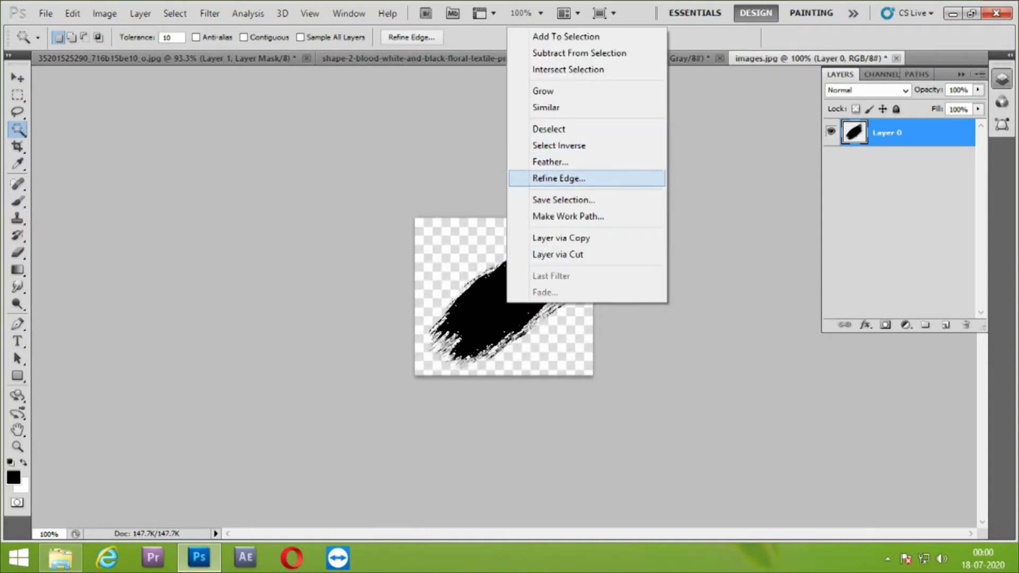
pyautogui.click(558, 254)
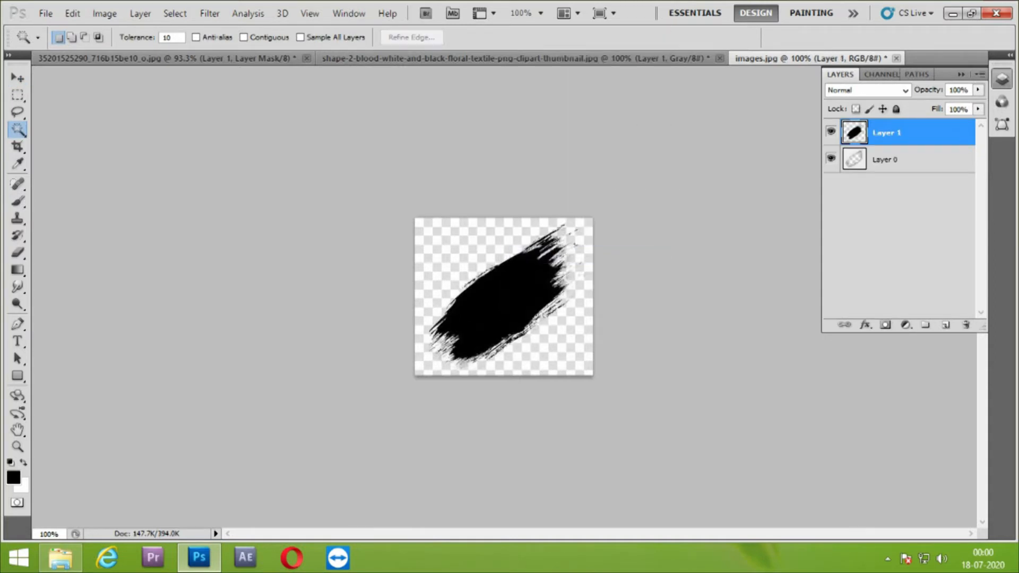
pyautogui.click(831, 158)
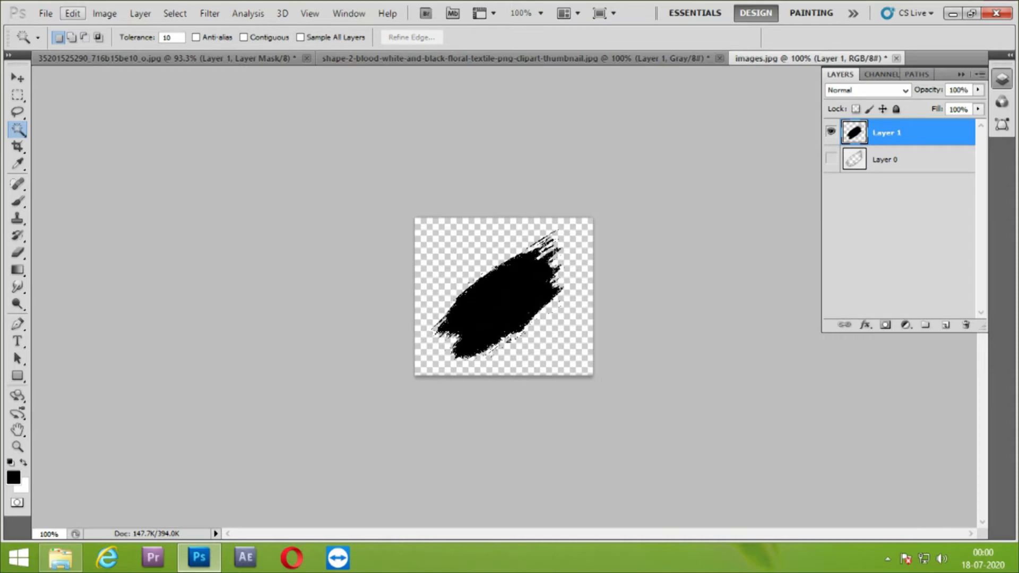
# Define a brush preset from the isolated diagonal brush stroke, keeping the suggested name
pyautogui.click(73, 13)
pyautogui.click(143, 337)
pyautogui.press('Return')
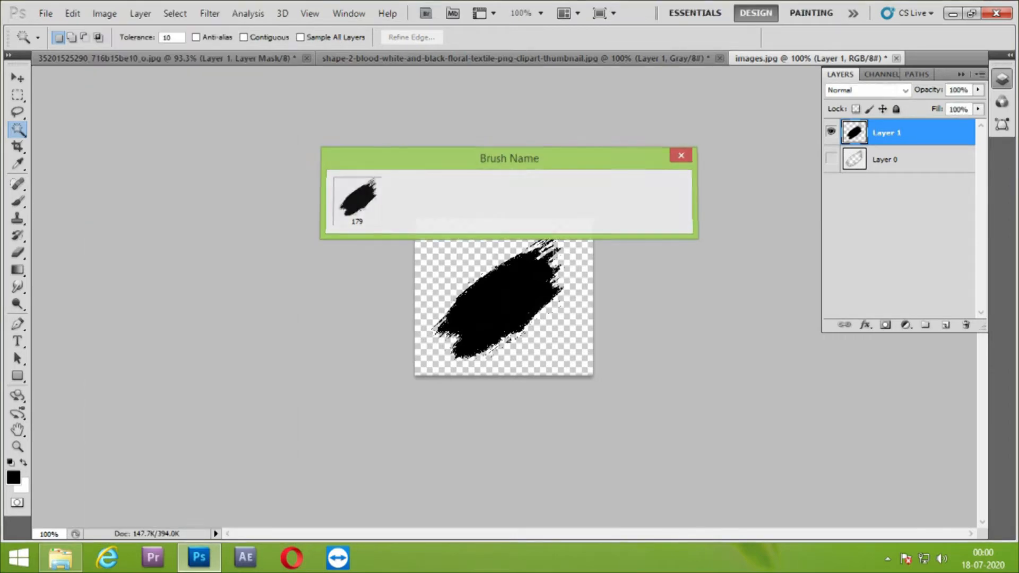
# Close the splatter and brush-stroke documents without saving their changes
pyautogui.click(167, 59)
pyautogui.click(720, 58)
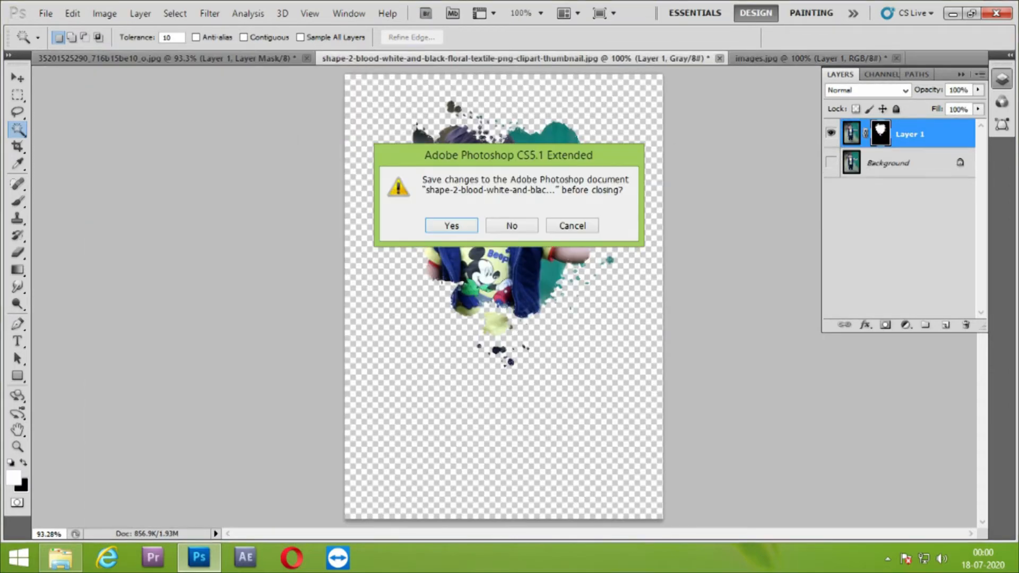
pyautogui.click(514, 225)
pyautogui.click(483, 59)
pyautogui.click(514, 216)
# Stamp the 179 px diagonal stroke brush on the Layer 1 mask over the boy's lowered hand and the adjacent grass
pyautogui.press('b')
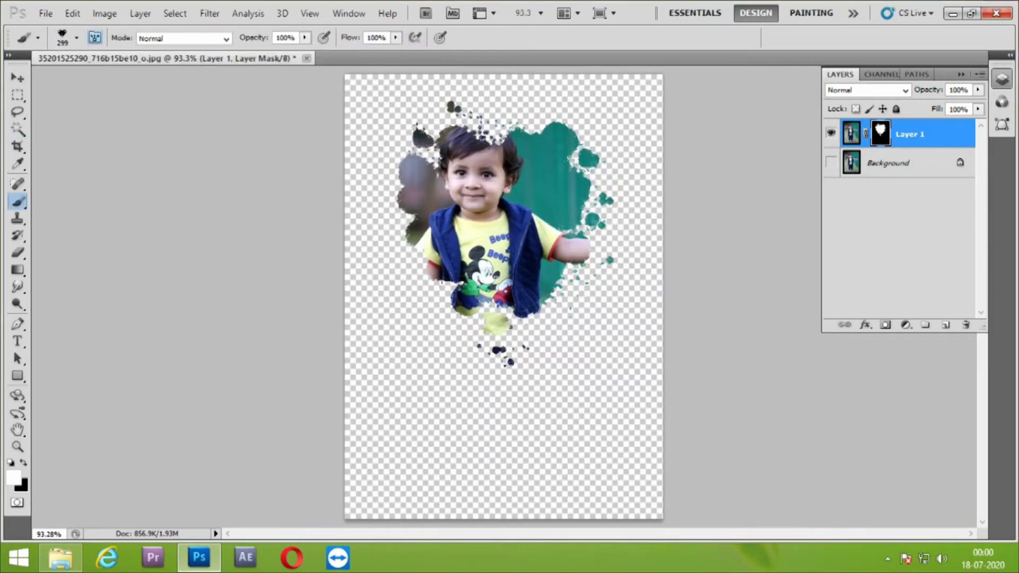
pyautogui.click(77, 38)
pyautogui.click(80, 211)
pyautogui.click(422, 371)
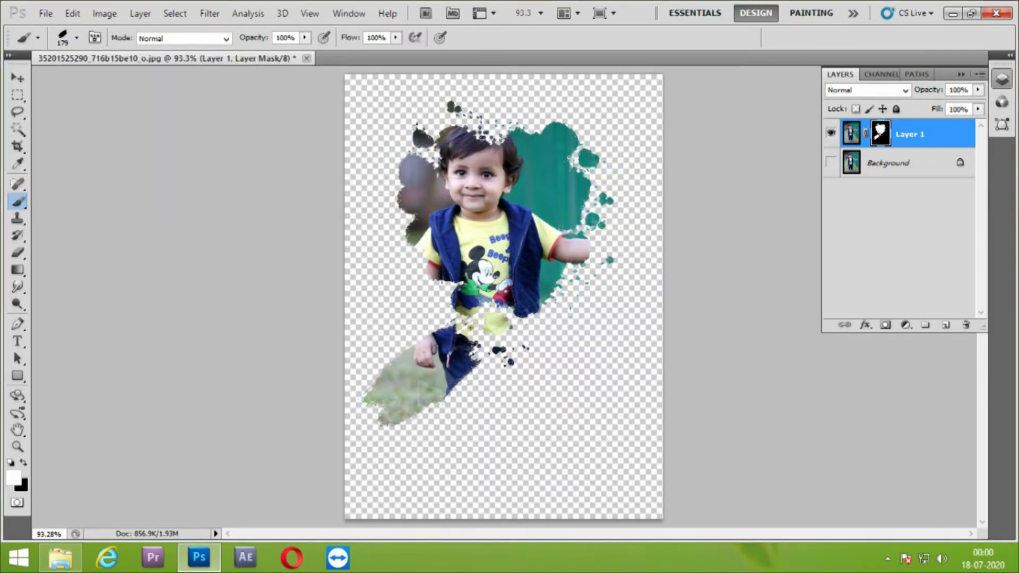
pyautogui.press('[')
pyautogui.press('[')
pyautogui.press('[')
pyautogui.press('[')
pyautogui.press('[')
pyautogui.click(611, 121)
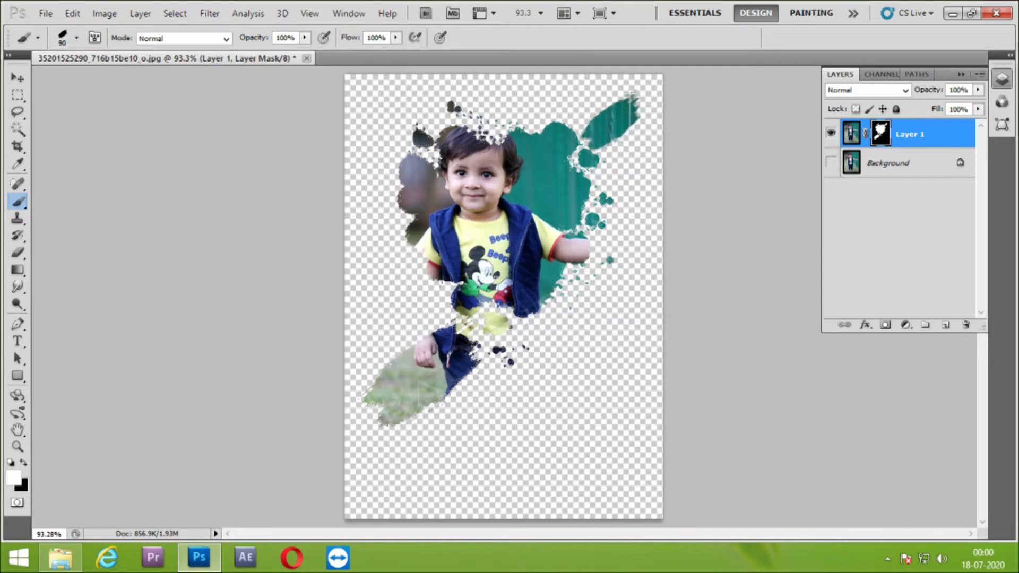
pyautogui.hotkey('ctrl', 'alt', 'z')
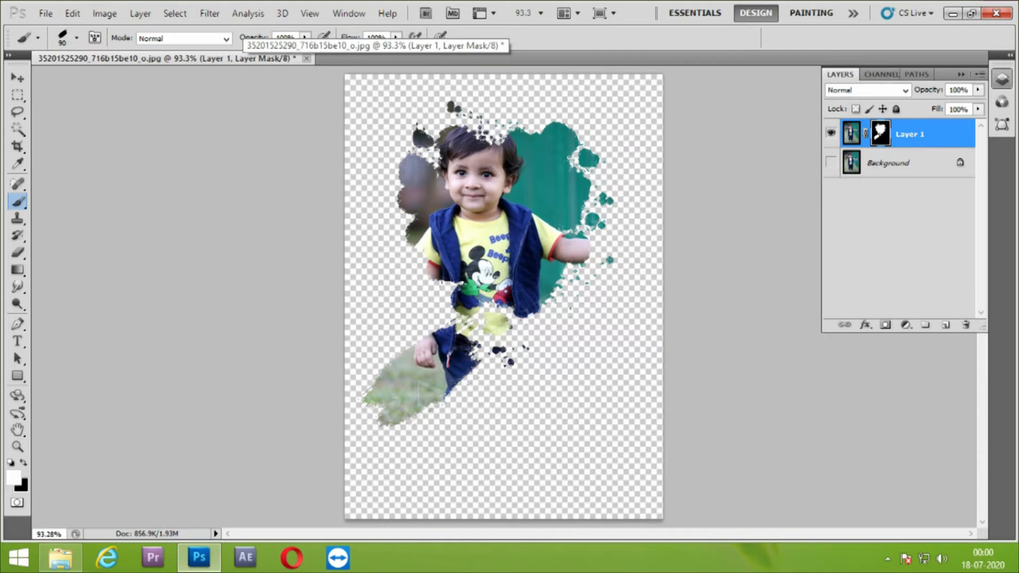
# Undo the full-opacity stroke over the lowered hand and stamp it again there with a 175 px brush at 50% opacity
pyautogui.hotkey('ctrl', 'alt', 'z')
pyautogui.moveTo(253, 37); pyautogui.dragTo(216, 38)
pyautogui.press(']')
pyautogui.press(']')
pyautogui.press(']')
pyautogui.press(']')
pyautogui.click(426, 378)
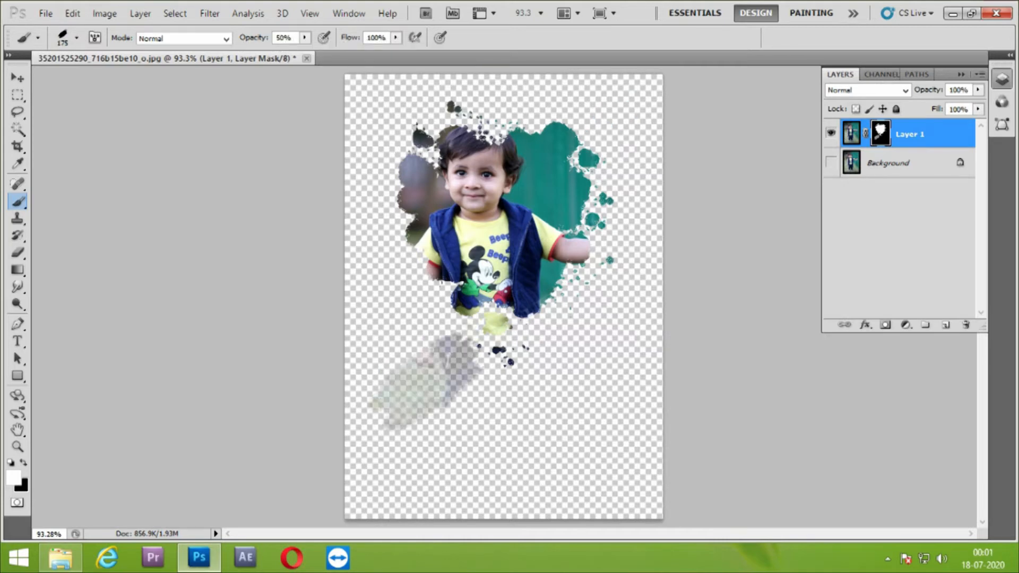
# Stamp the stroke brush at 80 px beyond the green backdrop's upper corner, above the boy's head and below his outstretched arm
pyautogui.press('[')
pyautogui.press('[')
pyautogui.press('[')
pyautogui.press('[')
pyautogui.press('[')
pyautogui.click(601, 120)
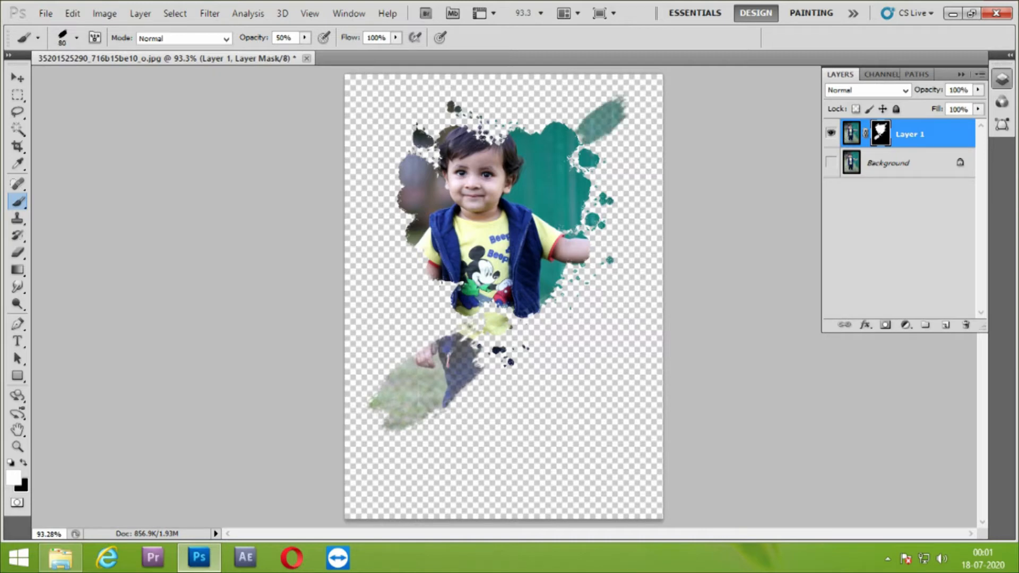
pyautogui.click(518, 104)
pyautogui.click(584, 349)
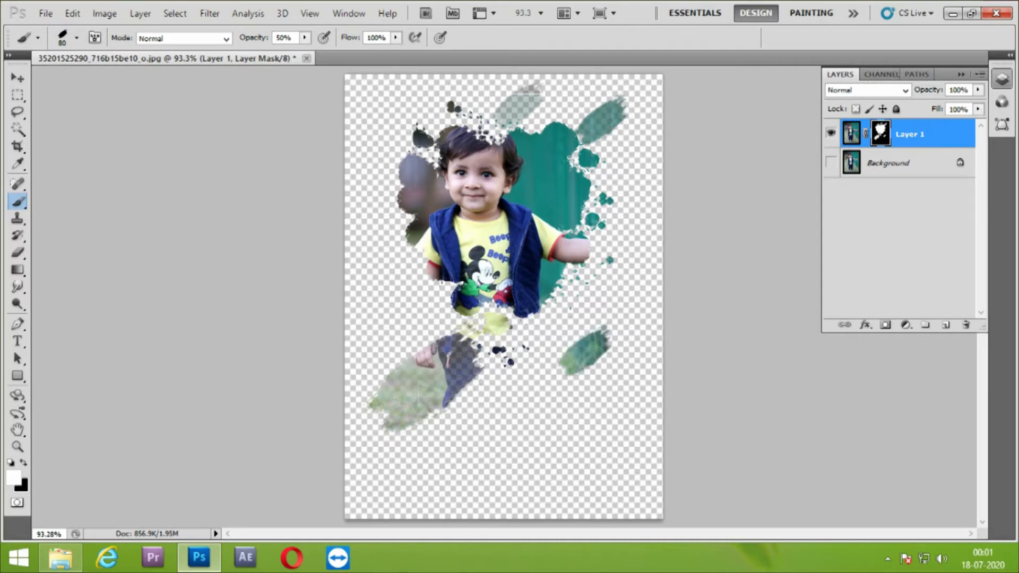
# Stamp more 80 px strokes on the mask around the shirt's lower edge and on both sides of the boy's waist
pyautogui.click(470, 339)
pyautogui.click(518, 338)
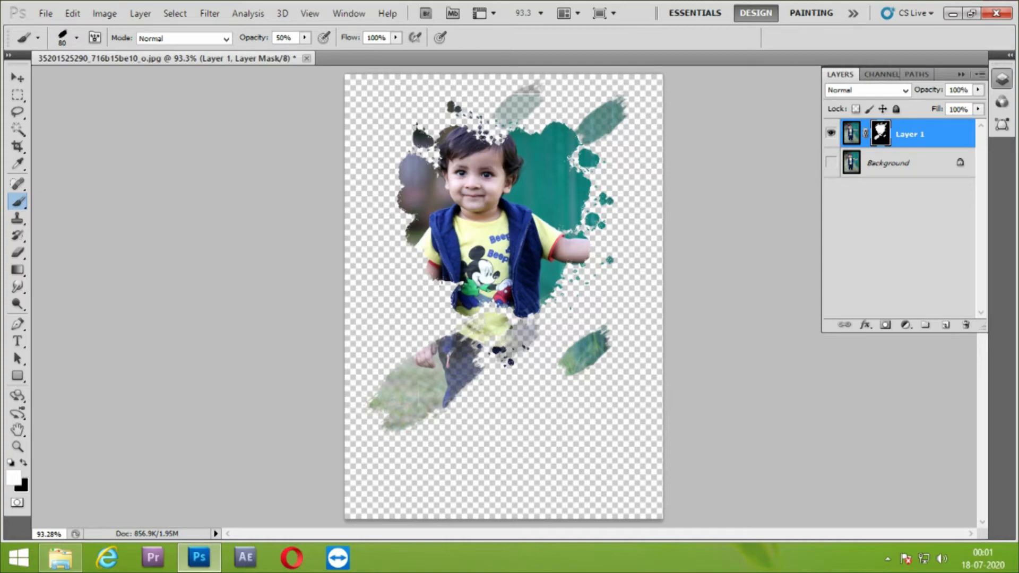
pyautogui.click(565, 319)
pyautogui.click(430, 311)
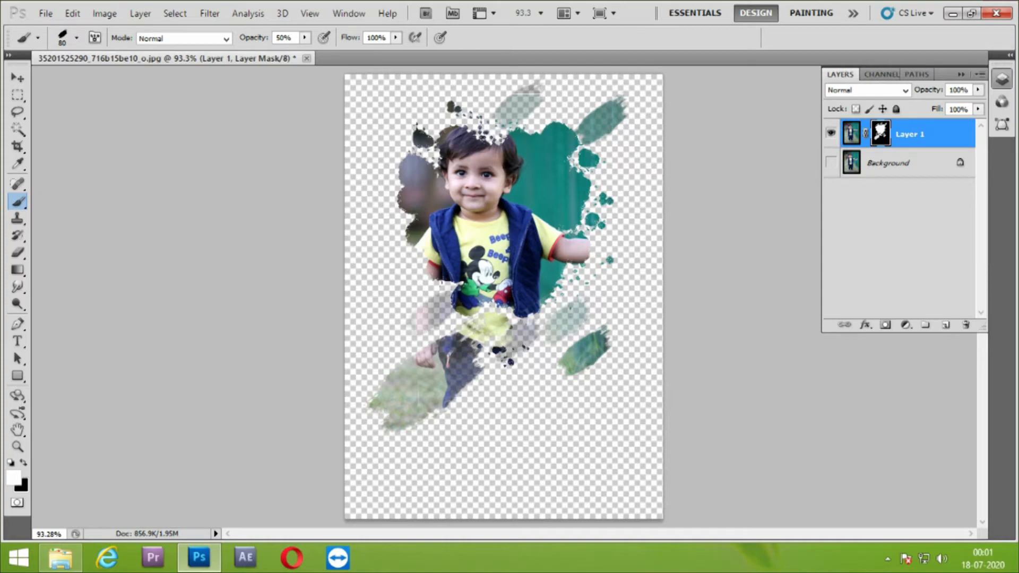
# Open the splatter image images (1) from the Downloads folder and define a brush preset from it as it is
pyautogui.click(60, 557)
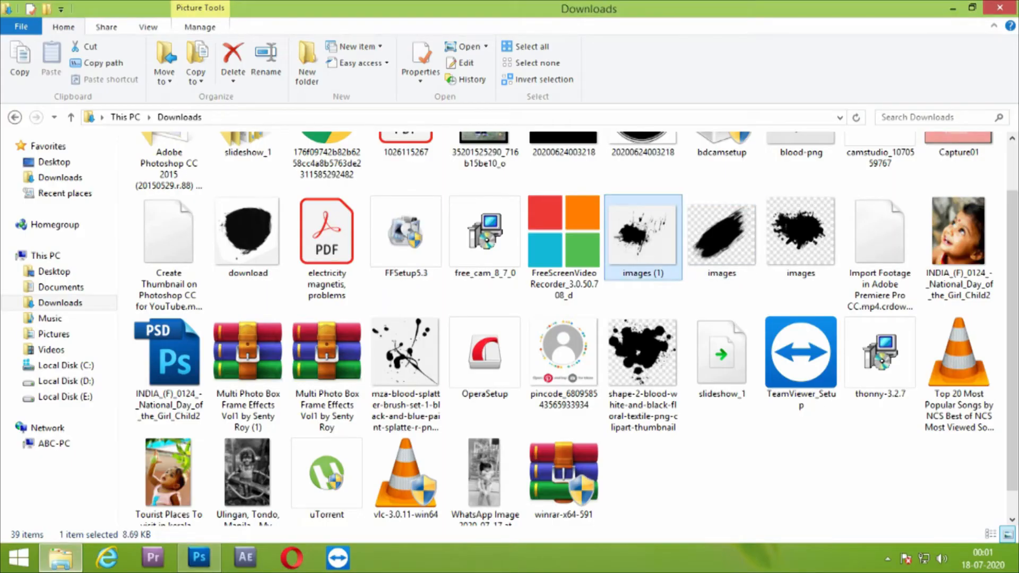
pyautogui.moveTo(643, 238); pyautogui.dragTo(473, 64)
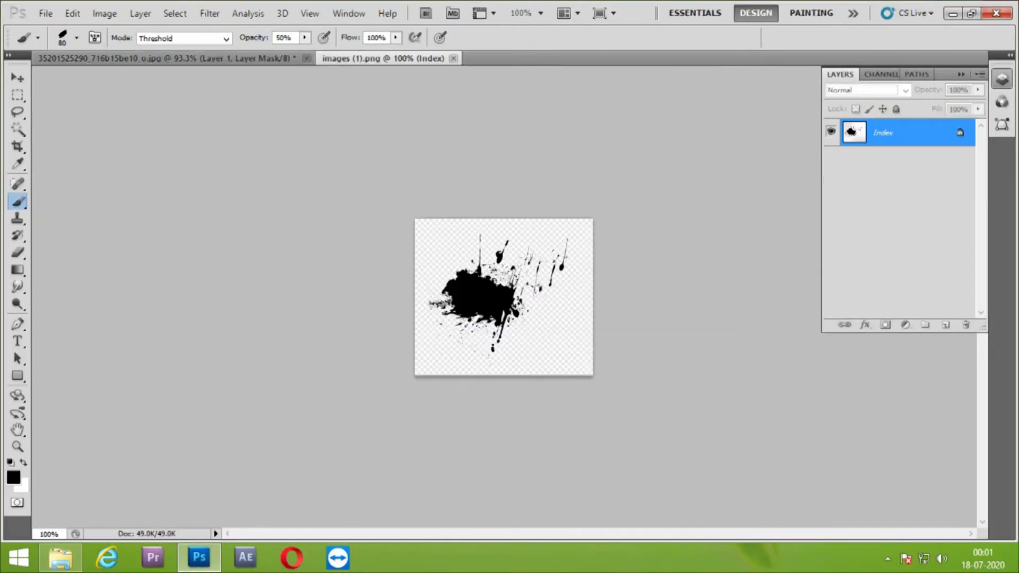
pyautogui.click(106, 13)
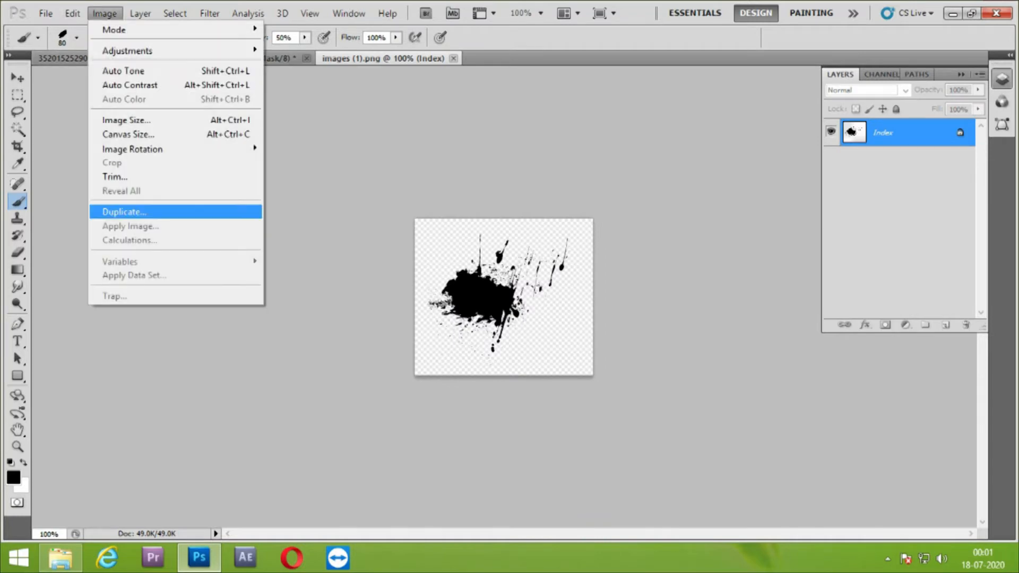
pyautogui.click(159, 337)
pyautogui.press('Return')
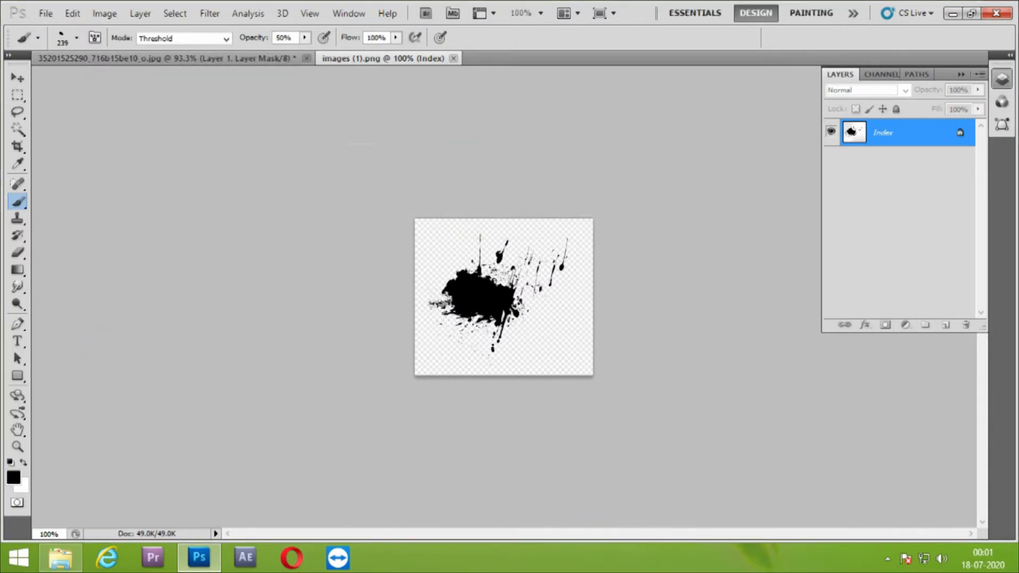
# Try the 239 px splatter brush over the boy's legs in the photo and undo the test stamps
pyautogui.click(165, 58)
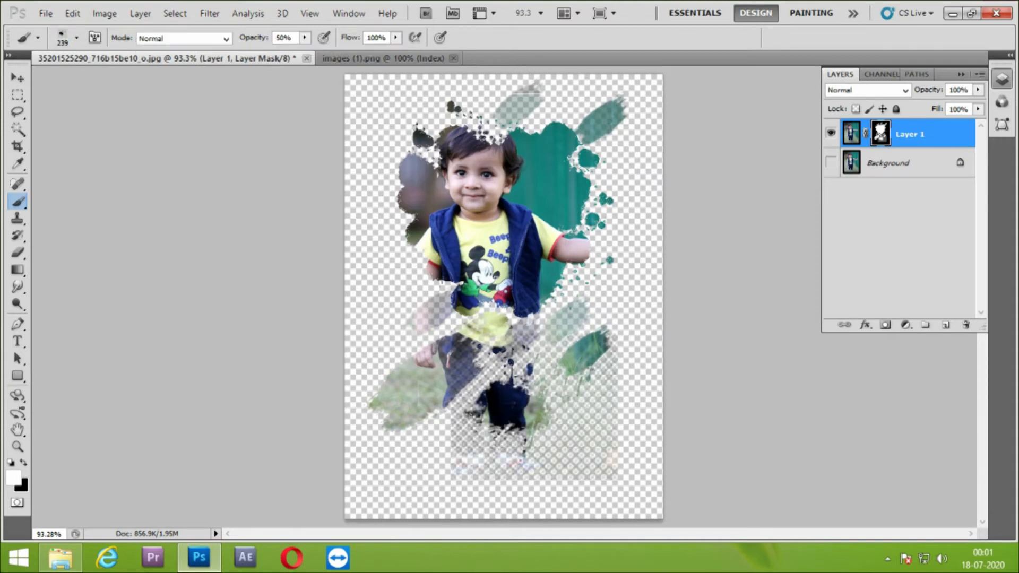
pyautogui.hotkey('ctrl', 'alt', 'z')
pyautogui.hotkey('ctrl', 'alt', 'z')
pyautogui.hotkey('ctrl', 'alt', 'z')
pyautogui.hotkey('ctrl', 'alt', 'z')
pyautogui.hotkey('ctrl', 'alt', 'z')
pyautogui.hotkey('ctrl', 'alt', 'z')
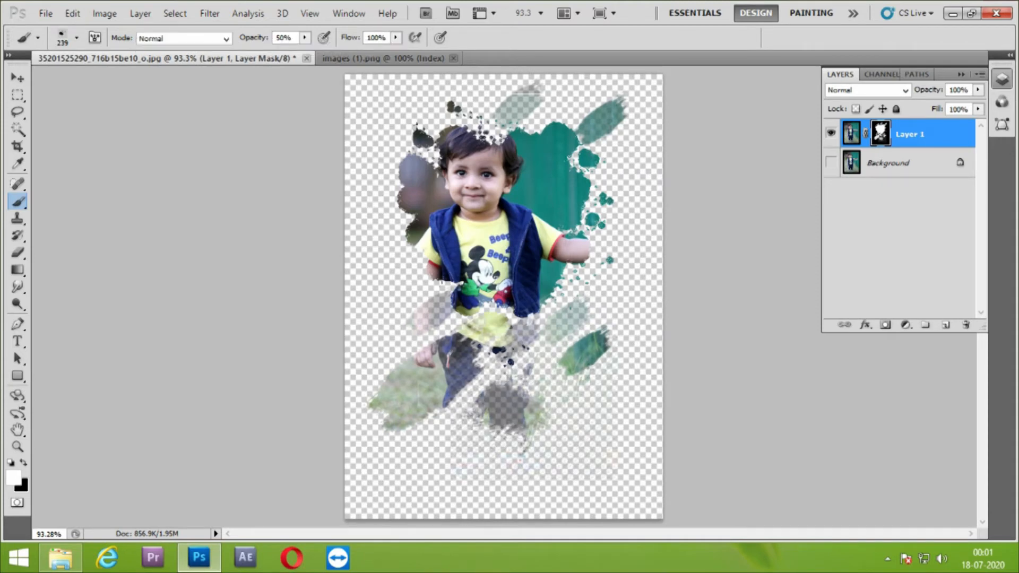
# Select the black splatter in images (1).png with the Magic Wand
pyautogui.click(372, 58)
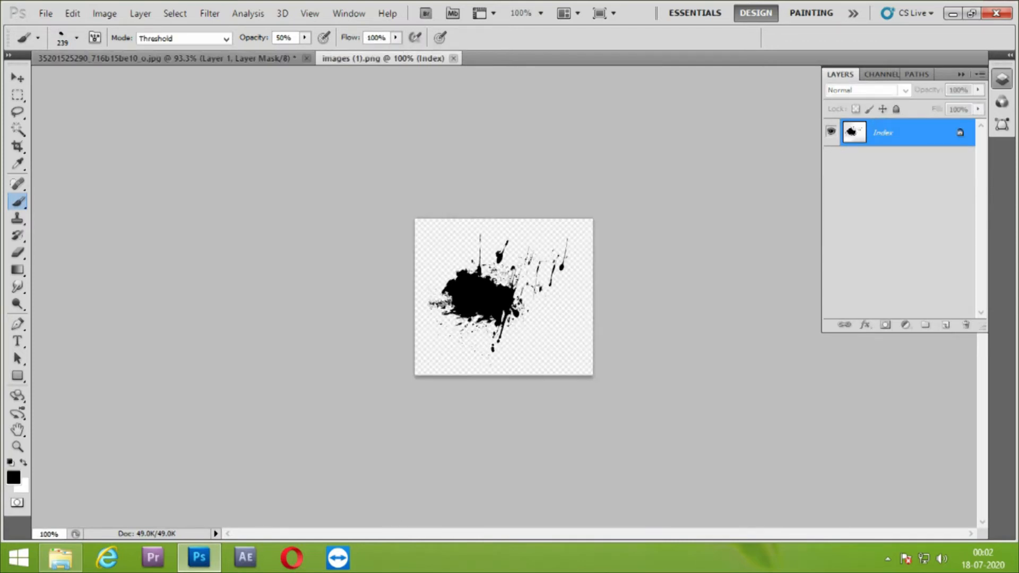
pyautogui.press('w')
pyautogui.click(494, 292)
pyautogui.rightClick(494, 292)
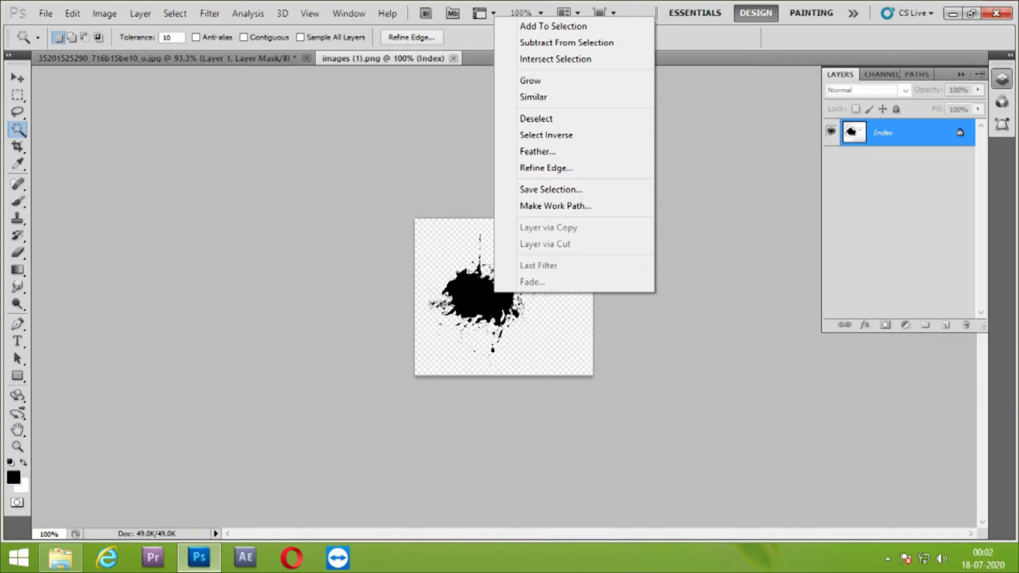
pyautogui.press('Escape')
pyautogui.press('Delete')
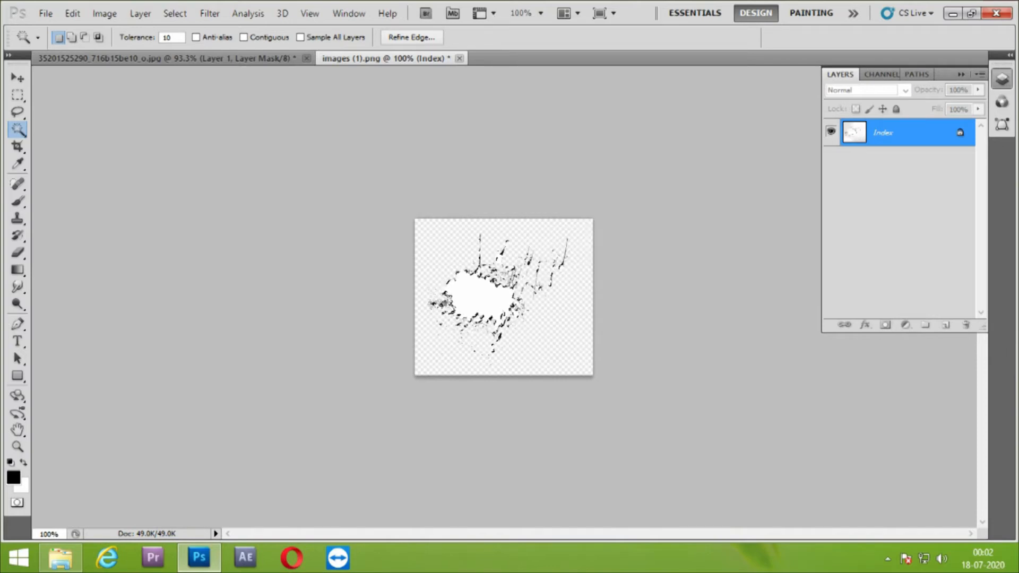
pyautogui.hotkey('ctrl', 'z')
# Invert the splatter selection, clear the surrounding checkered background to white and deselect
pyautogui.press('shift')
pyautogui.hotkey('ctrl', 'shift', 'i')
pyautogui.press('Delete')
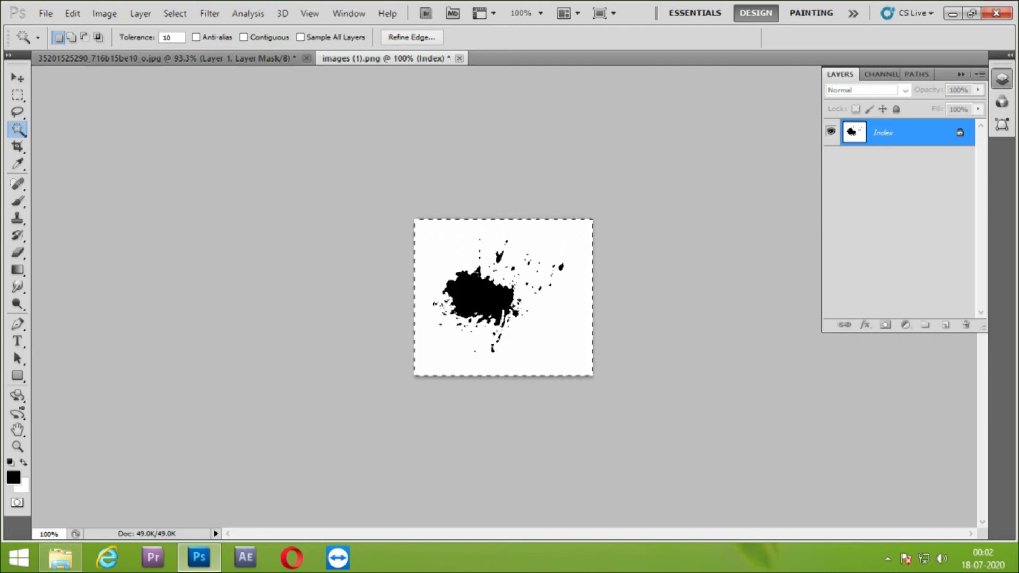
pyautogui.hotkey('ctrl', 'd')
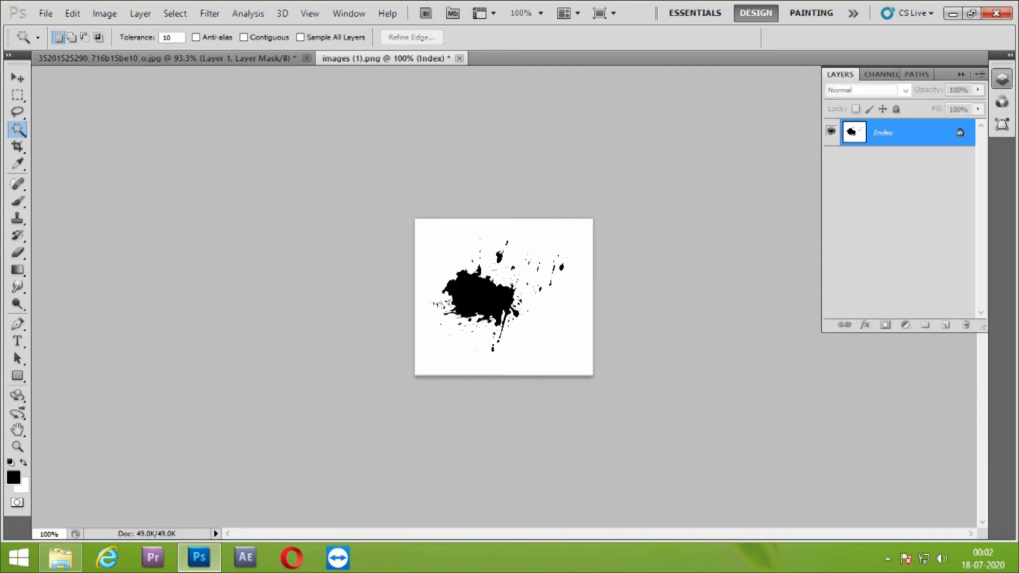
# Define a brush preset from the cleaned splatter, keeping the name images (1).png
pyautogui.click(72, 13)
pyautogui.click(122, 335)
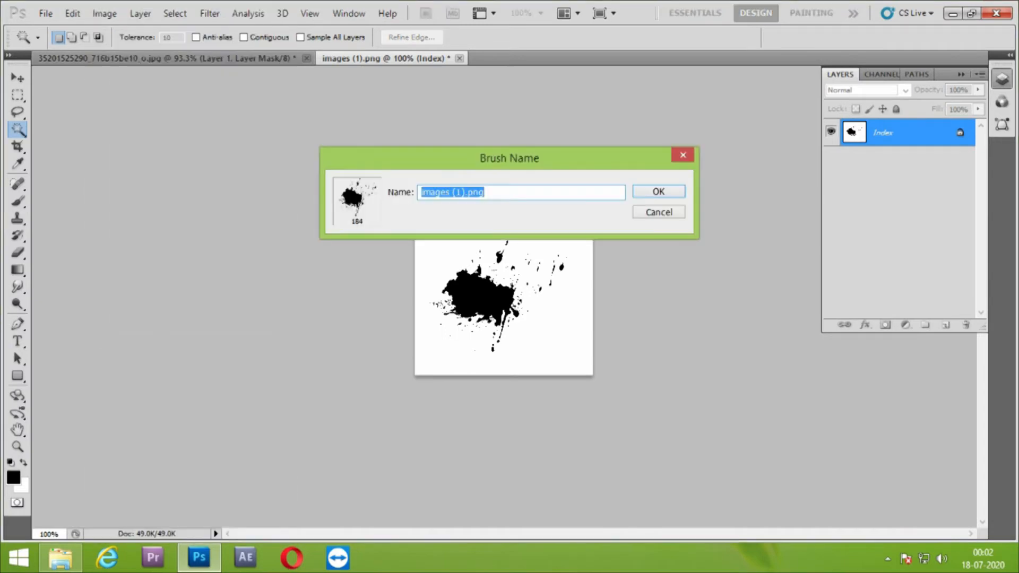
pyautogui.press('Return')
# Return to the boy's photo and stamp the new 184 px splatter brush repeatedly over his lower leg on the mask
pyautogui.click(140, 59)
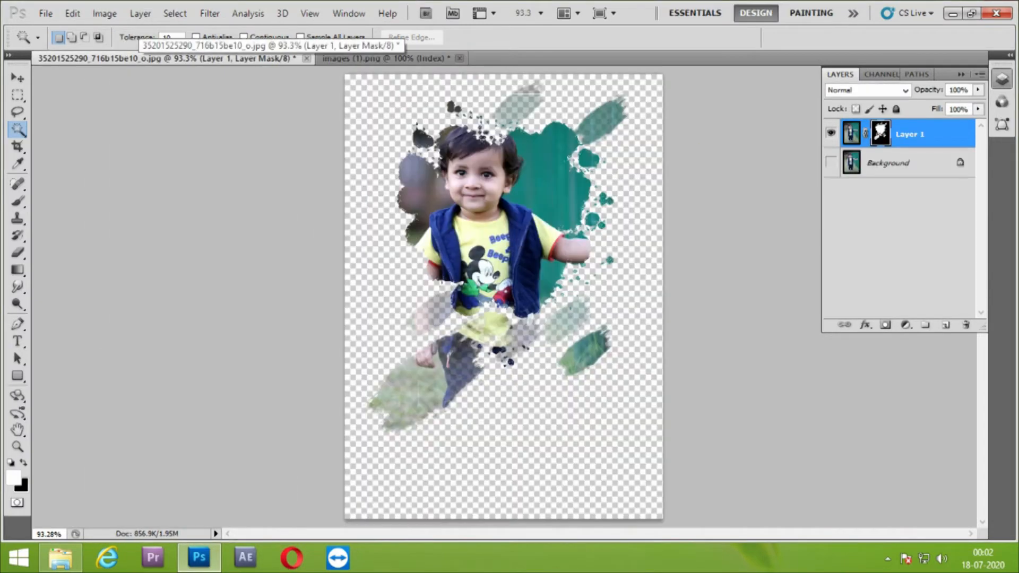
pyautogui.press('b')
pyautogui.click(76, 37)
pyautogui.click(116, 211)
pyautogui.click(520, 425)
pyautogui.click(538, 428)
pyautogui.click(538, 427)
pyautogui.click(538, 427)
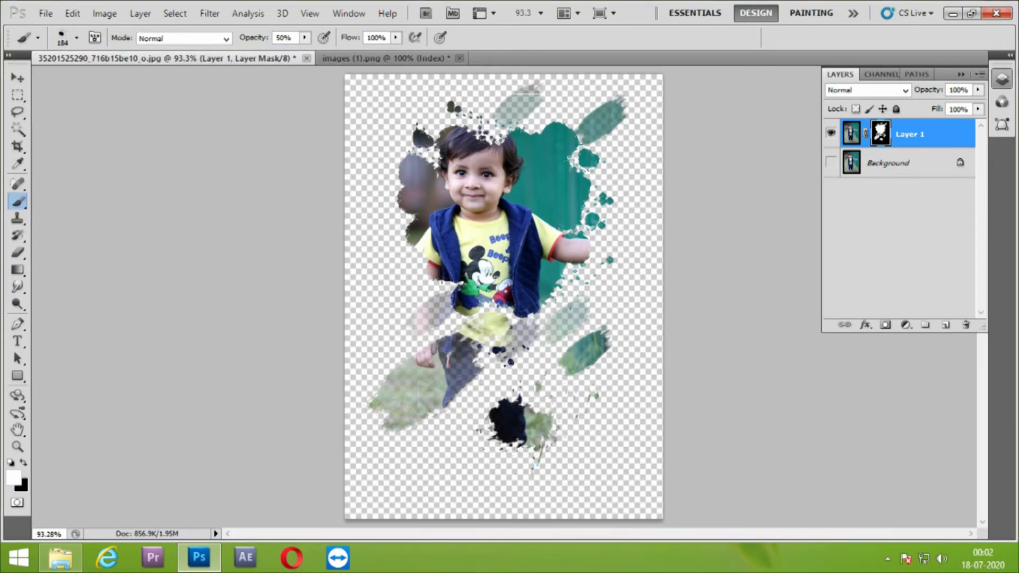
# Reduce the splatter brush to 125 px and stamp it in the dark upper corner and beside the boy's bent arm
pyautogui.click(390, 111)
pyautogui.click(390, 111)
pyautogui.click(390, 111)
pyautogui.click(390, 112)
pyautogui.click(382, 237)
pyautogui.click(382, 236)
pyautogui.click(382, 237)
pyautogui.click(396, 260)
pyautogui.click(396, 260)
pyautogui.click(396, 260)
pyautogui.click(401, 233)
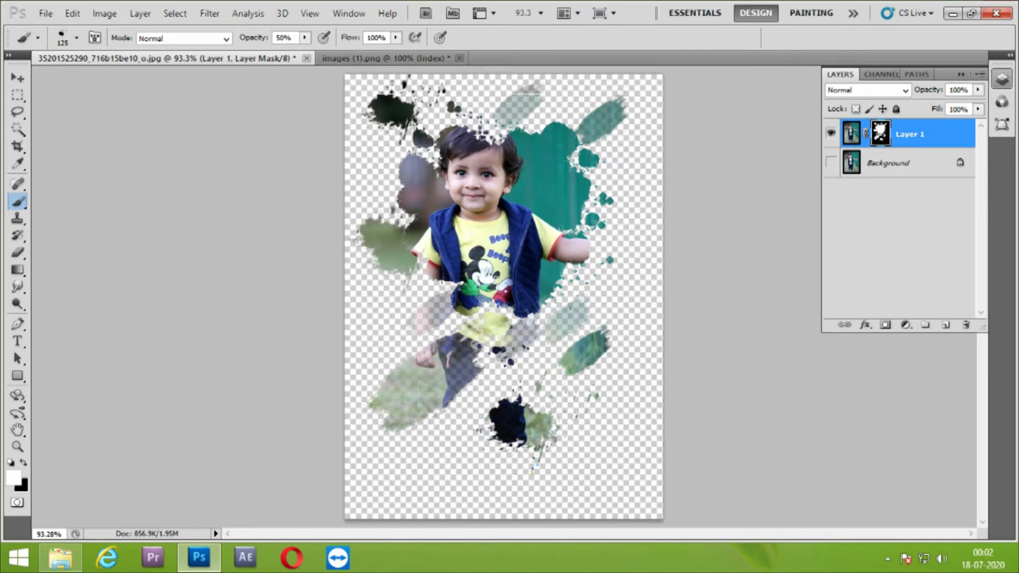
pyautogui.click(371, 303)
pyautogui.click(370, 302)
pyautogui.hotkey('ctrl', 'z')
pyautogui.hotkey('ctrl', 'z')
pyautogui.hotkey('ctrl', 'alt', 'z')
pyautogui.hotkey('ctrl', 'alt', 'z')
pyautogui.hotkey('ctrl', 'alt', 'z')
pyautogui.hotkey('ctrl', 'alt', 'z')
# Stamp the 125 px splatter brush over the boy's hair, above his head and along the edge of the green backdrop
pyautogui.click(482, 129)
pyautogui.click(482, 129)
pyautogui.click(481, 128)
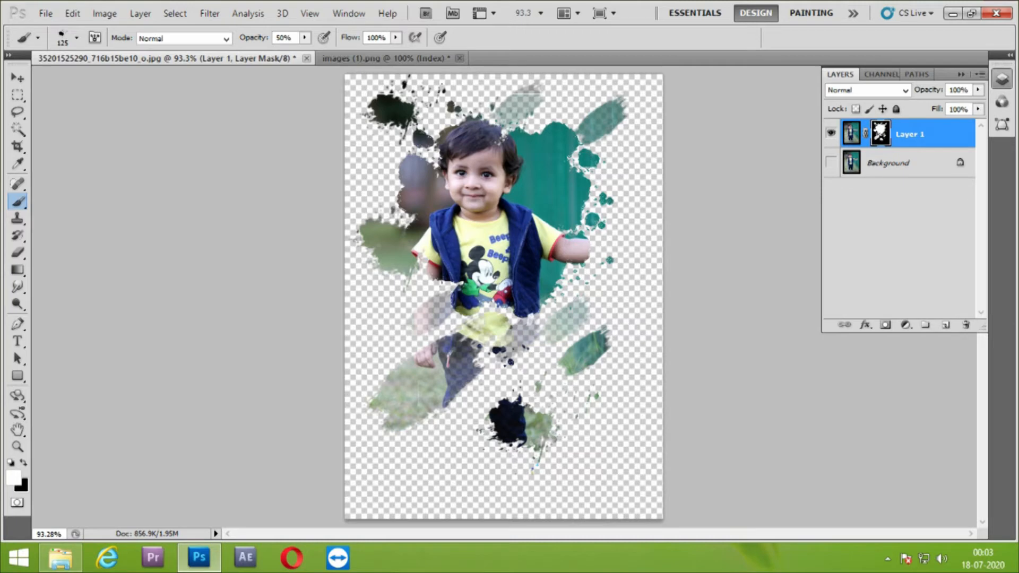
pyautogui.click(479, 102)
pyautogui.click(502, 118)
pyautogui.click(501, 119)
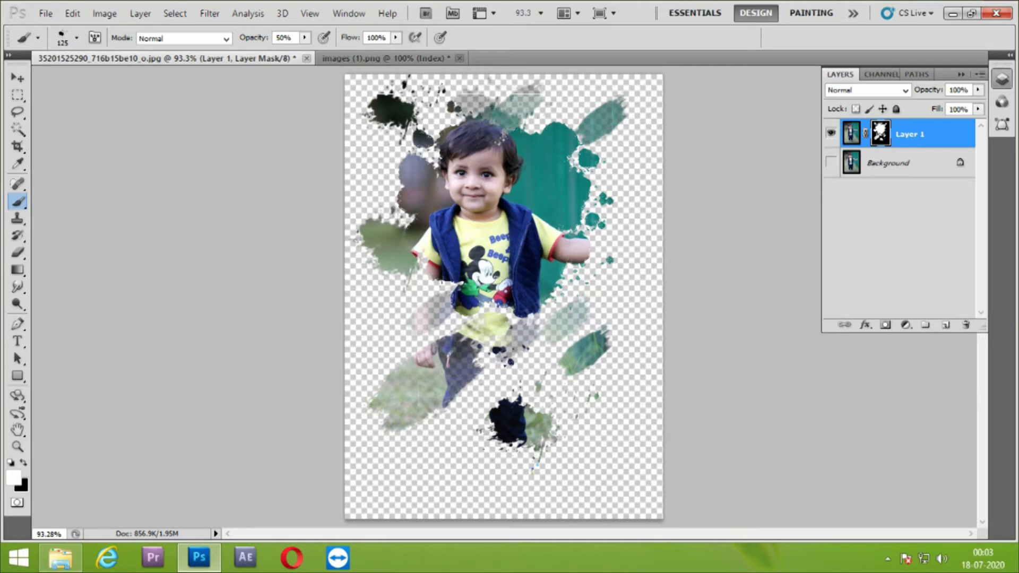
pyautogui.click(553, 119)
pyautogui.click(600, 189)
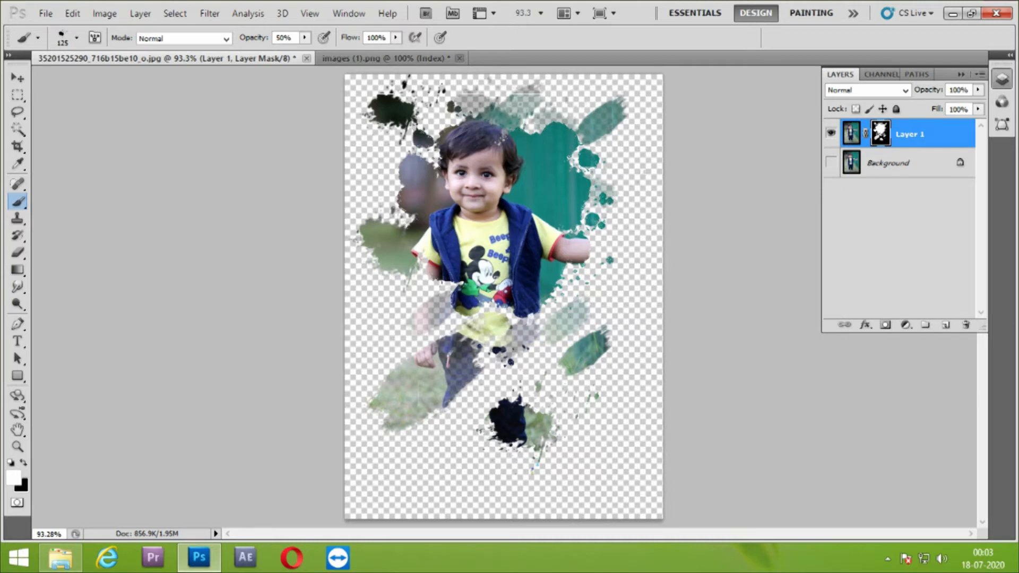
# Stamp the 125 px splatter brush over the boy's other trouser leg and repeatedly over the shoe below it
pyautogui.click(454, 394)
pyautogui.click(457, 403)
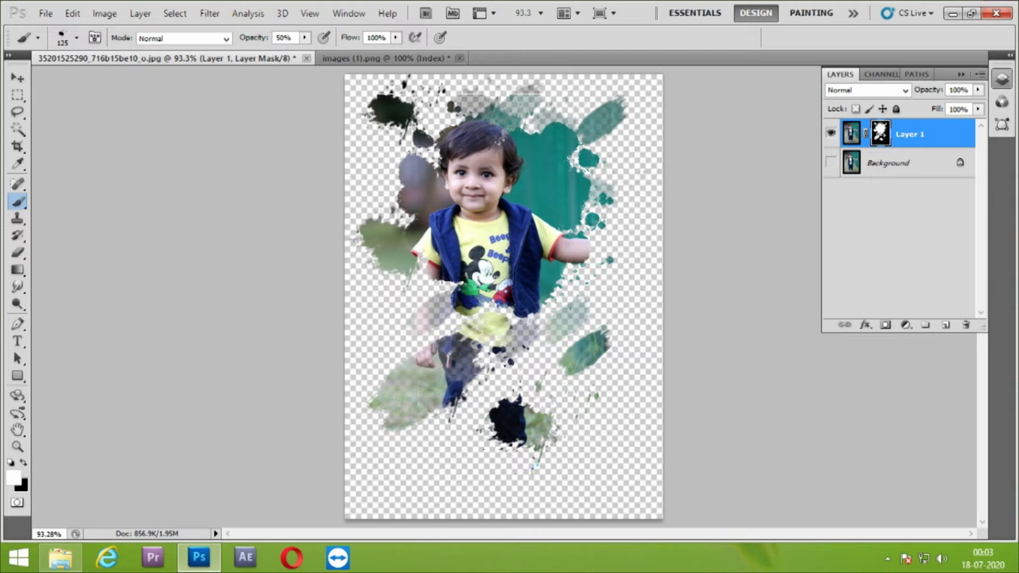
pyautogui.click(466, 458)
pyautogui.click(466, 457)
pyautogui.click(466, 457)
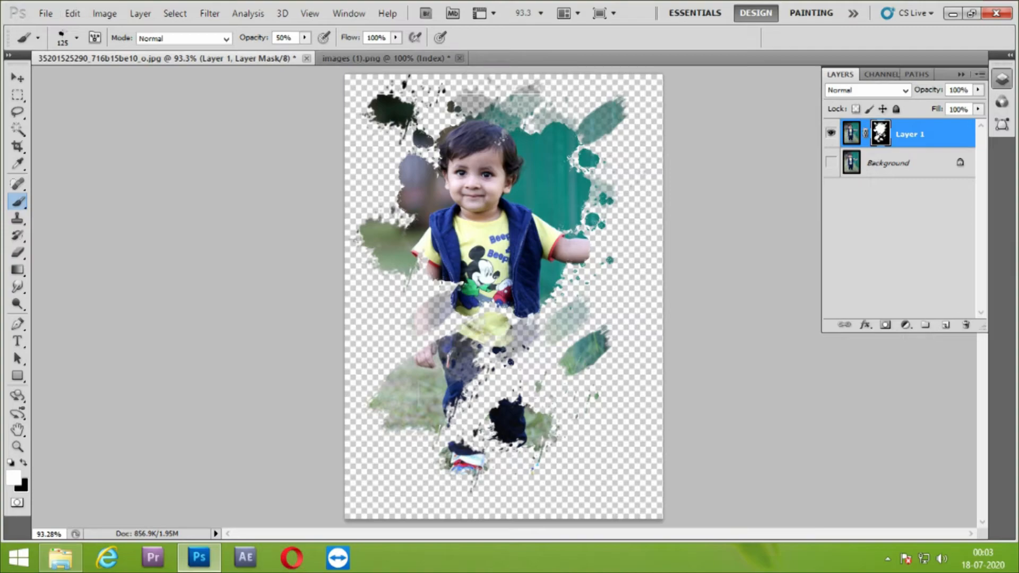
# Open the 225 x 225 black splatter image named images from the Downloads folder in Photoshop
pyautogui.click(60, 557)
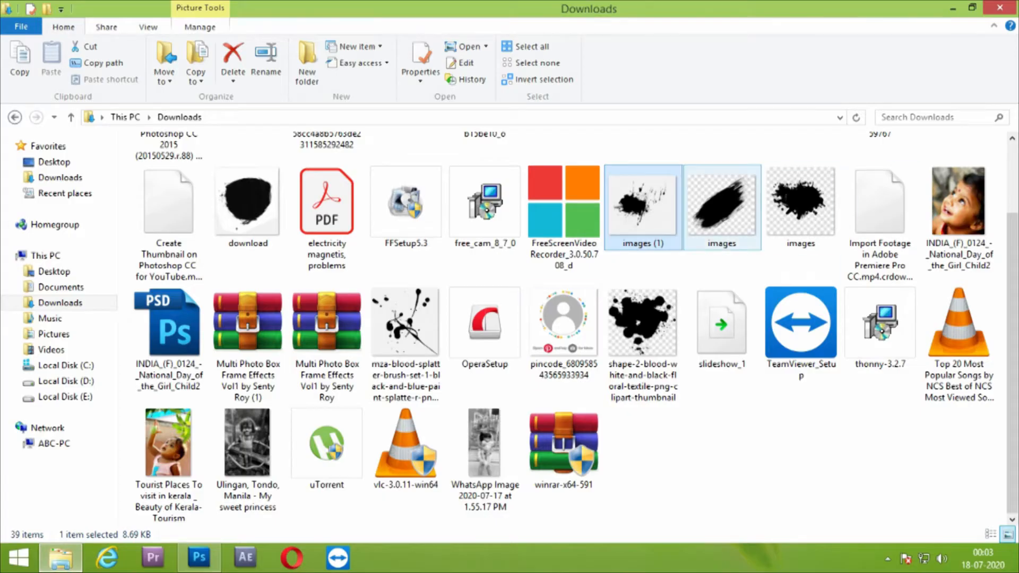
pyautogui.click(800, 204)
pyautogui.scroll(1, 807, 185)
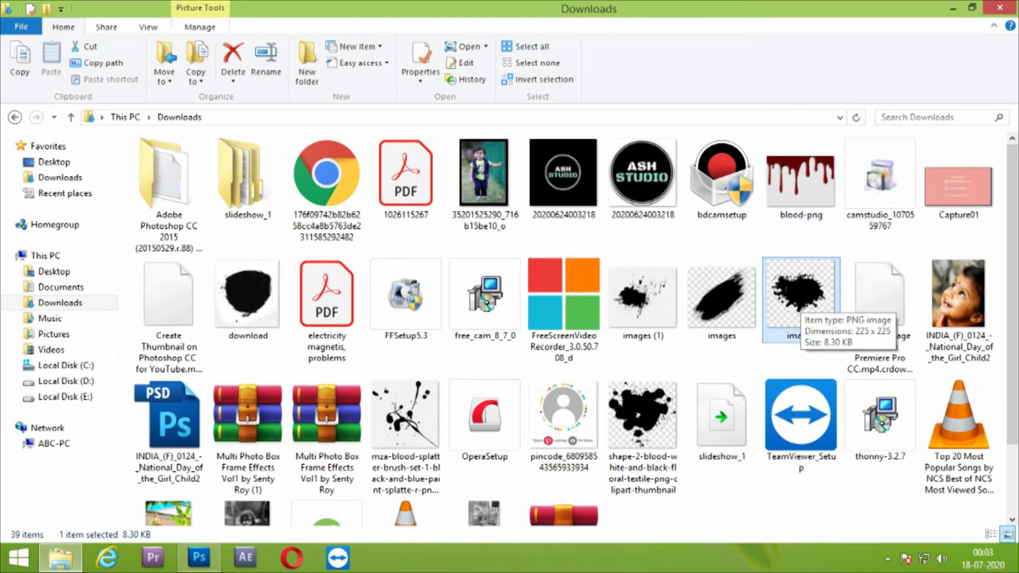
pyautogui.moveTo(798, 311); pyautogui.dragTo(542, 68)
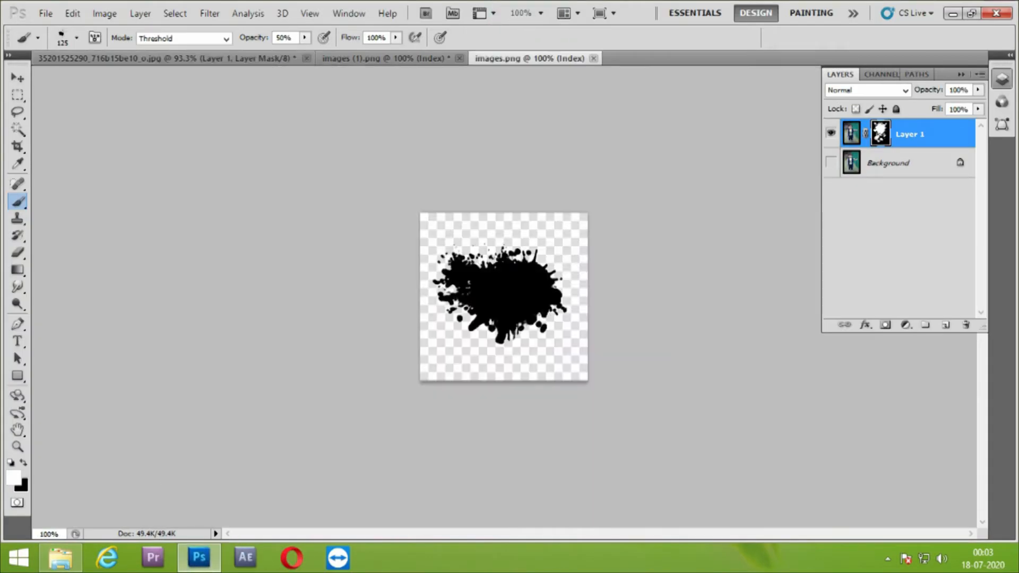
# Select the black splatter in images.png with the Magic Wand, invert the selection, clear the background to white and deselect
pyautogui.press('w')
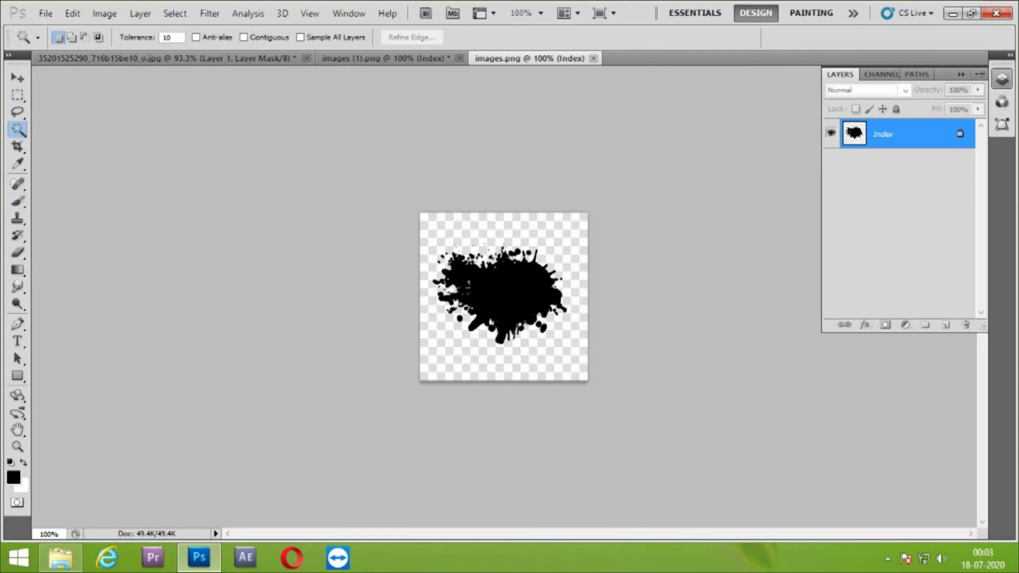
pyautogui.click(509, 292)
pyautogui.hotkey('ctrl', 'shift', 'i')
pyautogui.press('Delete')
pyautogui.click(105, 13)
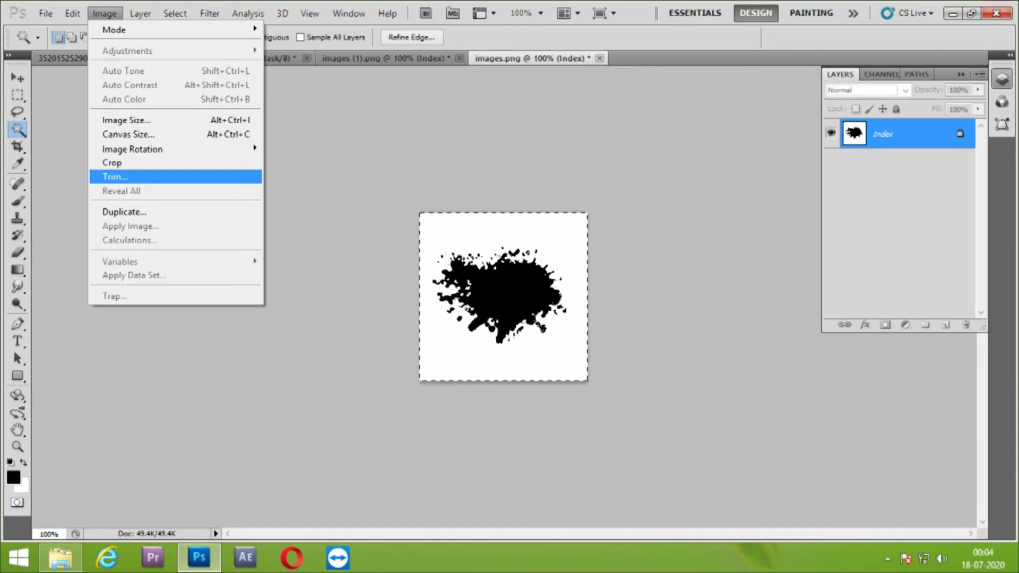
pyautogui.click(140, 14)
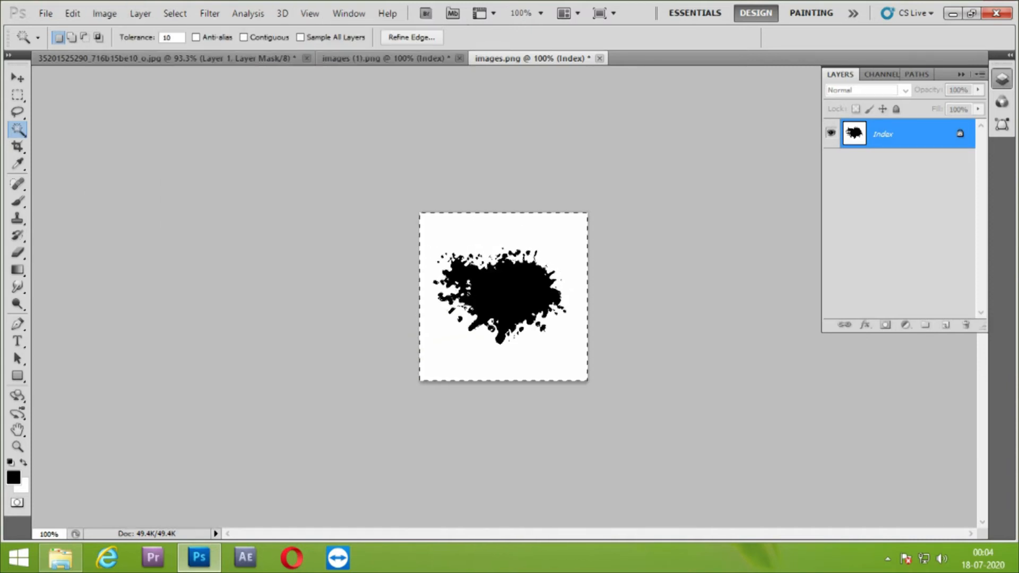
pyautogui.hotkey('ctrl', 'd')
# Define a brush preset from the cleaned splatter, keeping the name images.png
pyautogui.click(72, 14)
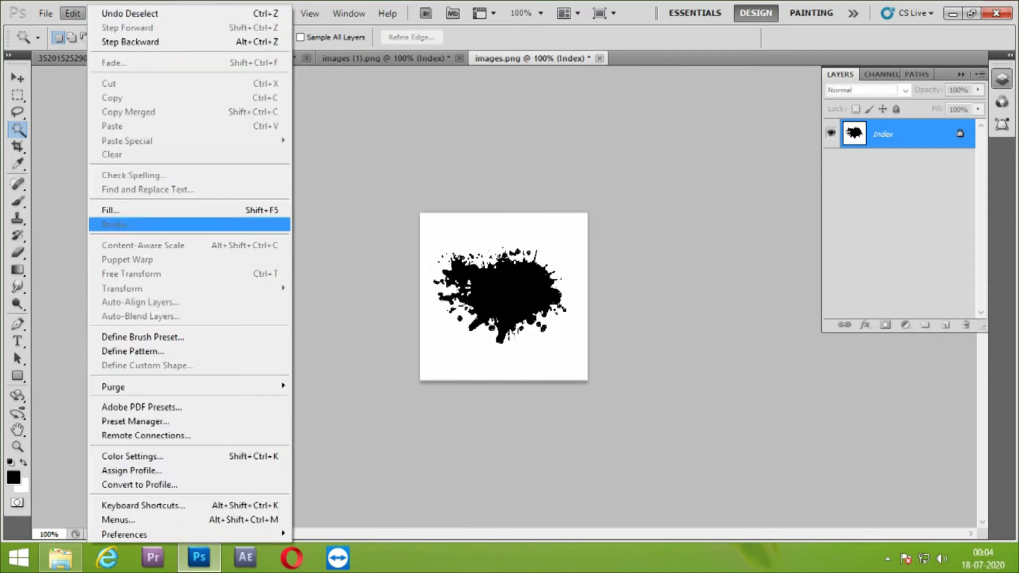
pyautogui.click(144, 337)
pyautogui.click(654, 190)
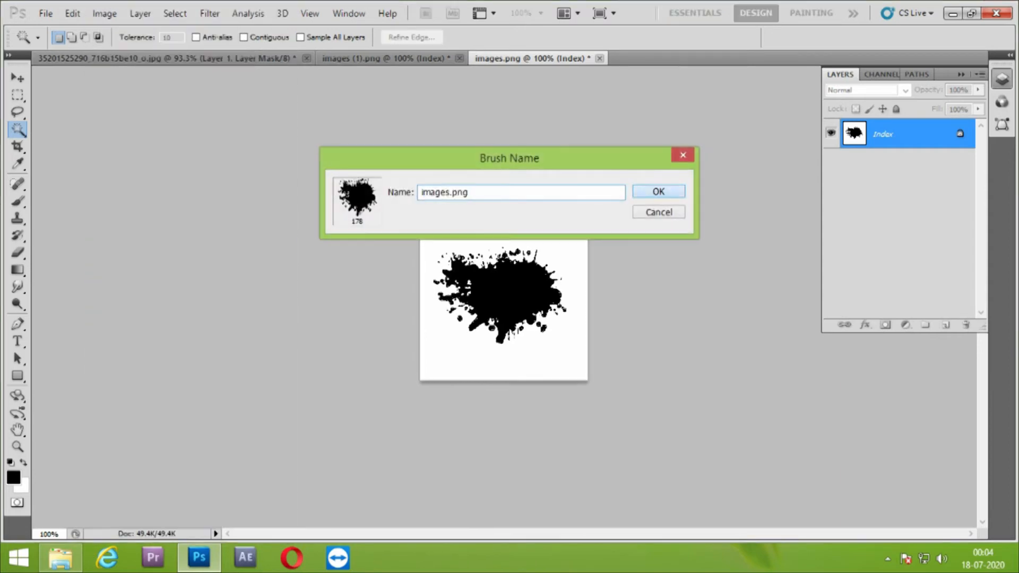
# Return to the boy's photo and choose the new 178 px splatter brush for painting on the layer mask
pyautogui.click(159, 57)
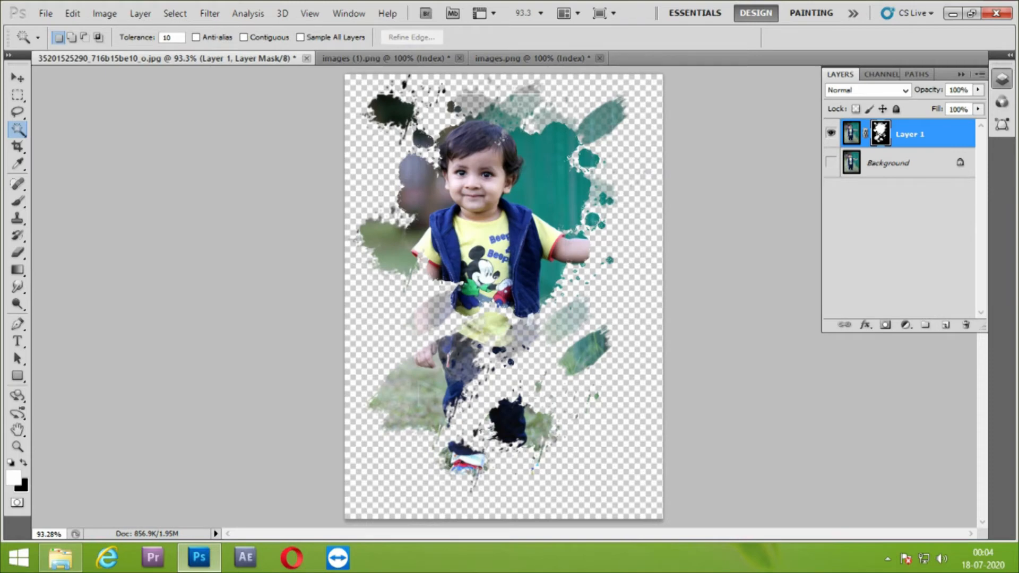
pyautogui.press('b')
pyautogui.click(77, 38)
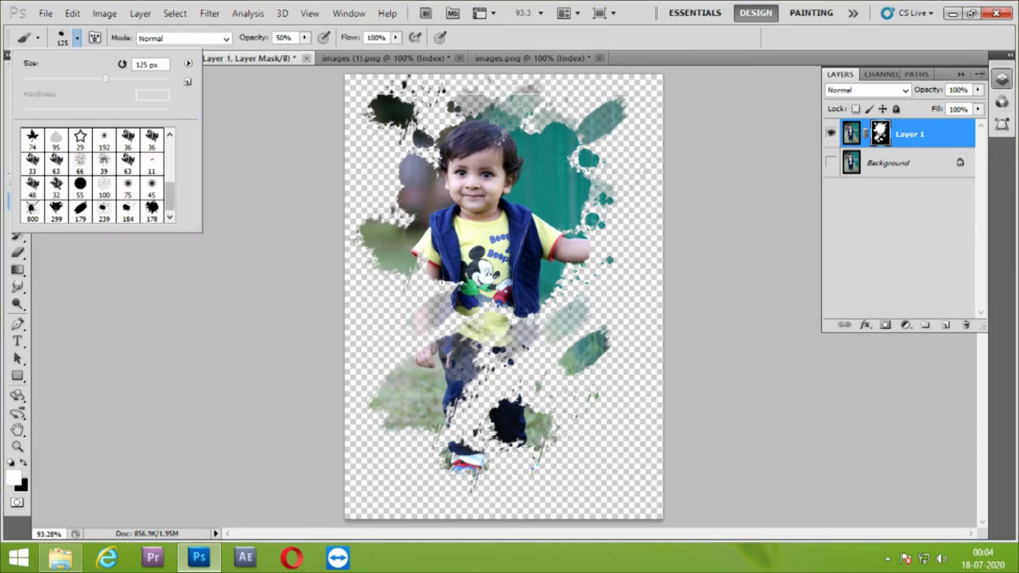
pyautogui.click(152, 211)
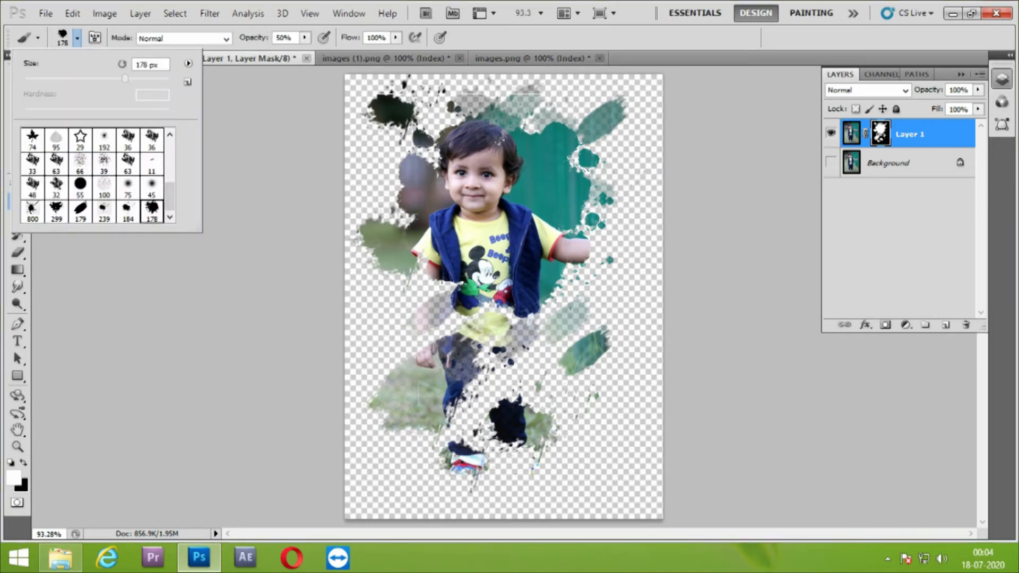
# Stamp the splatter brush at 100 px along the photo's right edge and beside the boy's hanging arm, plus the lower-left corner
pyautogui.click(602, 434)
pyautogui.click(608, 349)
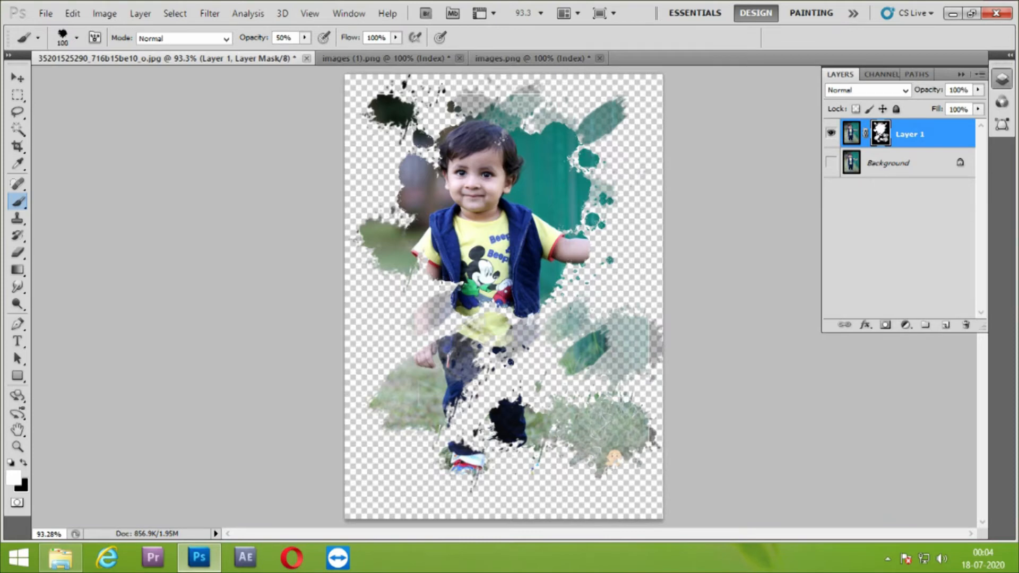
pyautogui.click(617, 299)
pyautogui.click(627, 234)
pyautogui.click(390, 321)
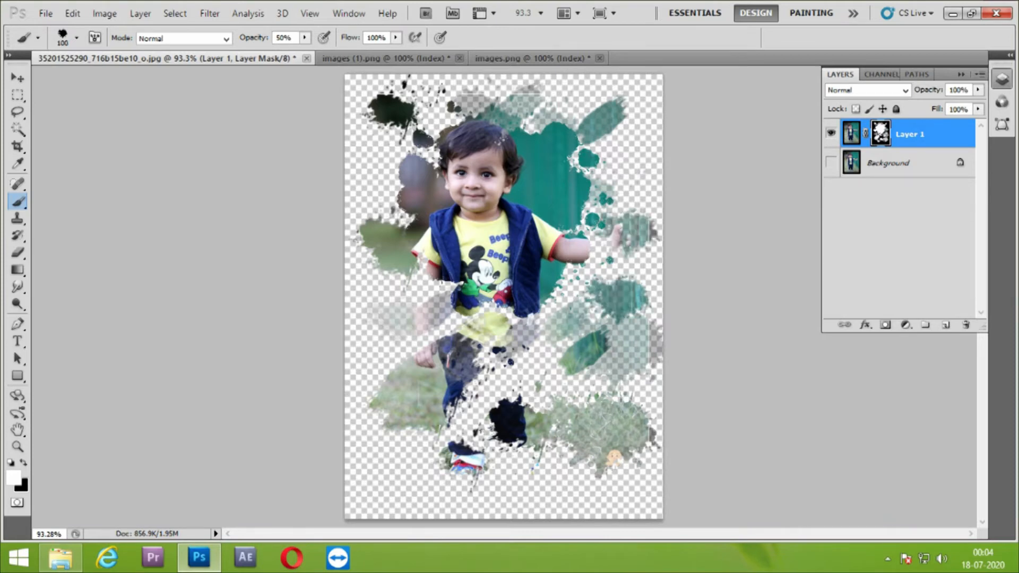
pyautogui.click(385, 468)
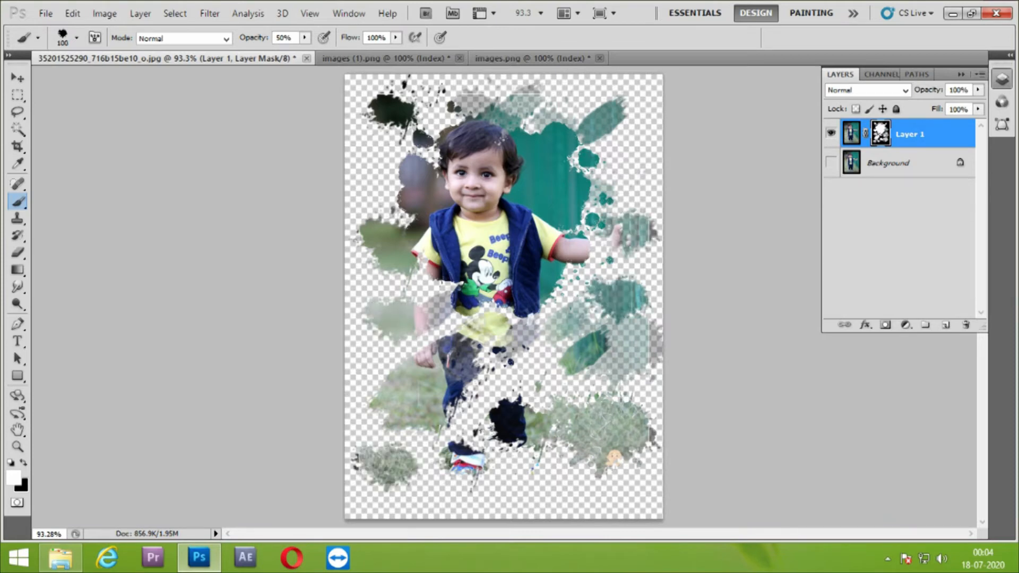
# Reveal the boy's hanging arm, lower vest, shirt and upper trousers with 100 px splatter stamps, undoing the last stray stamp
pyautogui.moveTo(489, 384)
pyautogui.mouseDown()
pyautogui.moveTo(475, 430)
pyautogui.moveTo(475, 407)
pyautogui.moveTo(471, 423)
pyautogui.moveTo(514, 356)
pyautogui.moveTo(562, 327)
pyautogui.moveTo(552, 342)
pyautogui.moveTo(563, 366)
pyautogui.moveTo(572, 321)
pyautogui.moveTo(507, 317)
pyautogui.moveTo(451, 332)
pyautogui.moveTo(427, 287)
pyautogui.moveTo(446, 297)
pyautogui.moveTo(420, 345)
pyautogui.moveTo(437, 336)
pyautogui.moveTo(435, 321)
pyautogui.mouseUp()
pyautogui.click(483, 368)
pyautogui.click(509, 390)
pyautogui.click(507, 391)
pyautogui.click(514, 390)
pyautogui.click(544, 394)
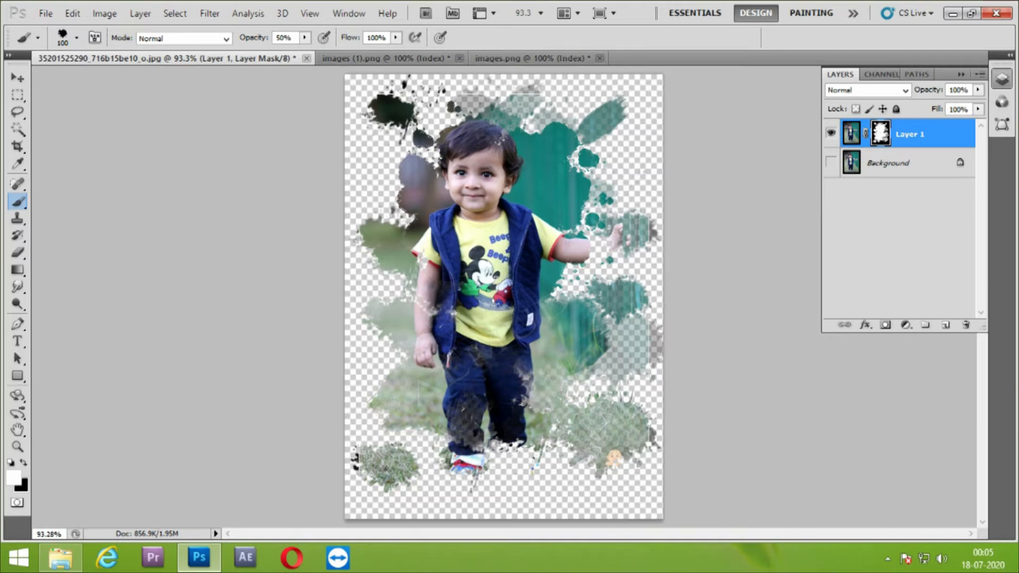
pyautogui.hotkey('ctrl', 'z')
# Stamp the 100 px splatter brush repeatedly over the boy's trouser leg on the photo's right side
pyautogui.click(512, 388)
pyautogui.click(513, 386)
pyautogui.click(512, 389)
pyautogui.click(513, 389)
pyautogui.click(513, 389)
# Reduce the splatter brush size and reveal both of the boy's shoes and the trouser hem on the mask
pyautogui.press('[')
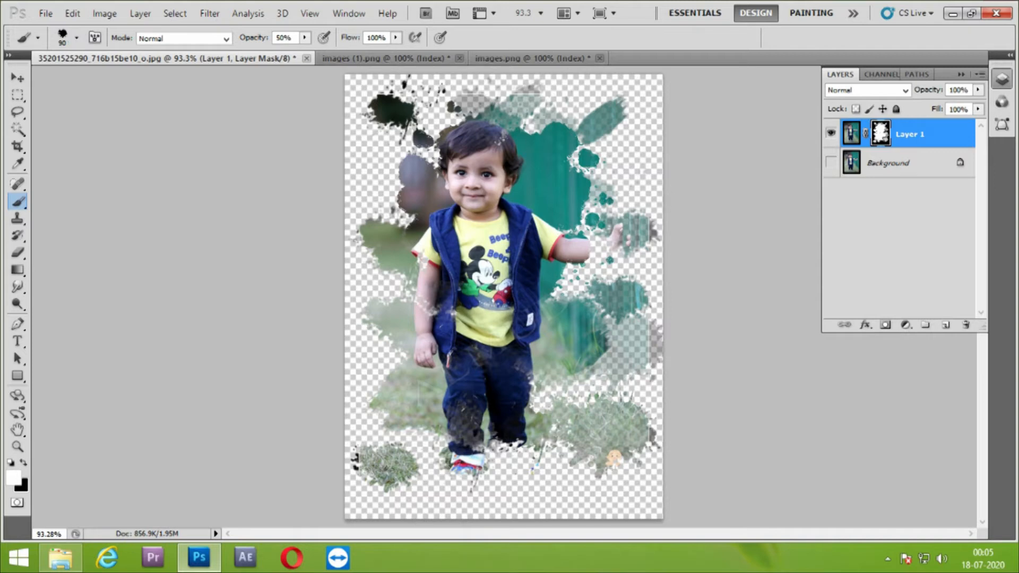
pyautogui.press('[')
pyautogui.click(472, 475)
pyautogui.click(453, 475)
pyautogui.click(480, 476)
pyautogui.click(484, 475)
pyautogui.click(504, 457)
pyautogui.click(505, 457)
pyautogui.click(505, 456)
pyautogui.click(504, 456)
pyautogui.click(515, 462)
pyautogui.click(525, 464)
pyautogui.click(539, 465)
pyautogui.click(543, 466)
# Enlarge the splatter brush slightly and reveal patches of grass beneath both shoes
pyautogui.click(523, 485)
pyautogui.press(']')
pyautogui.press(']')
pyautogui.click(531, 487)
pyautogui.click(531, 488)
pyautogui.click(532, 488)
pyautogui.click(467, 491)
pyautogui.click(467, 494)
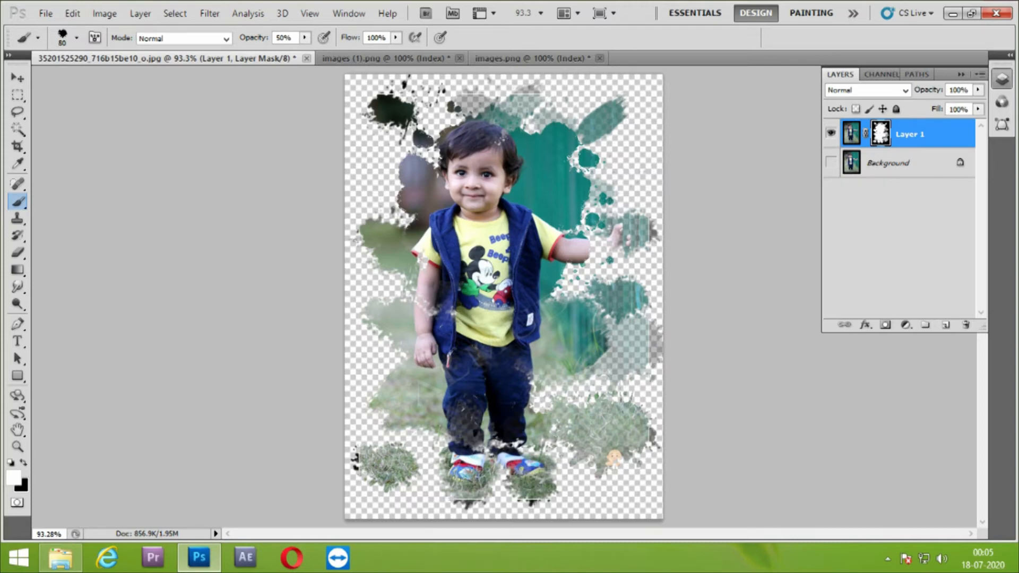
# Undo the last grass stamps and stamp the splatter again directly over the shoe on the photo's left side
pyautogui.hotkey('ctrl', 'z')
pyautogui.hotkey('ctrl', 'z')
pyautogui.hotkey('ctrl', 'alt', 'z')
pyautogui.hotkey('ctrl', 'alt', 'z')
pyautogui.hotkey('ctrl', 'alt', 'z')
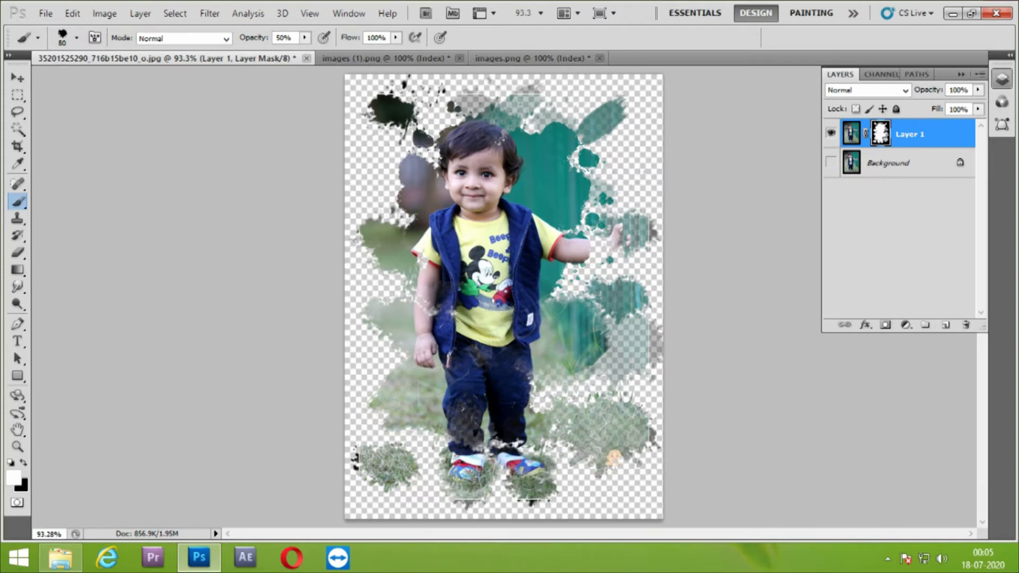
pyautogui.click(466, 479)
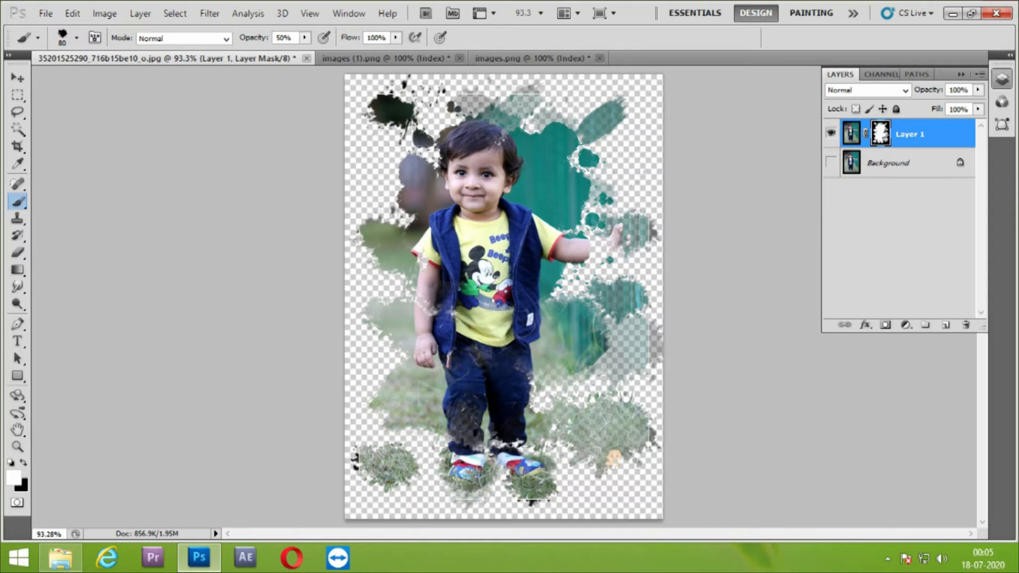
pyautogui.click(462, 481)
pyautogui.press('c')
pyautogui.press('x')
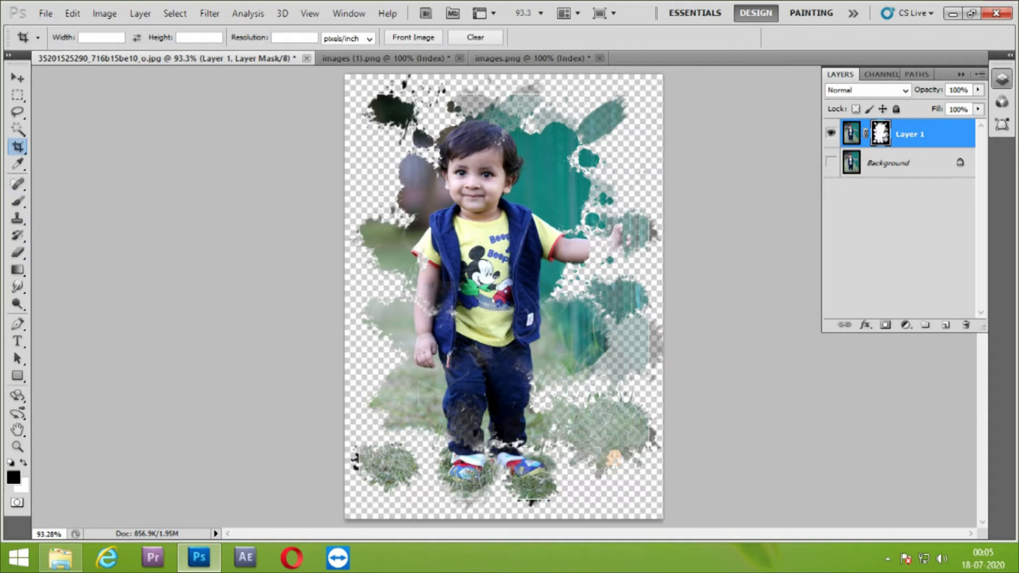
pyautogui.hotkey('ctrl', '2')
pyautogui.press('x')
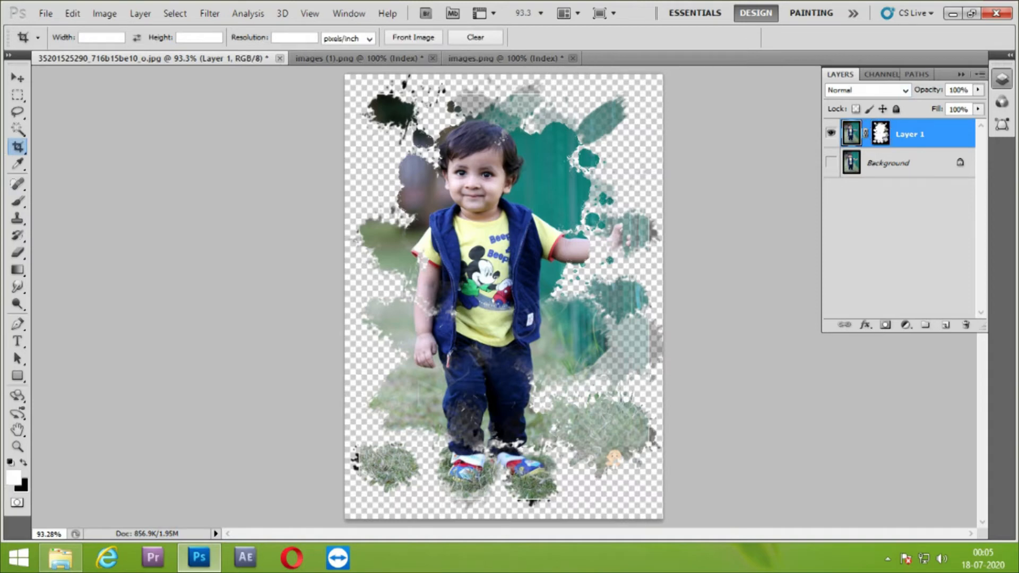
pyautogui.press('b')
pyautogui.press('x')
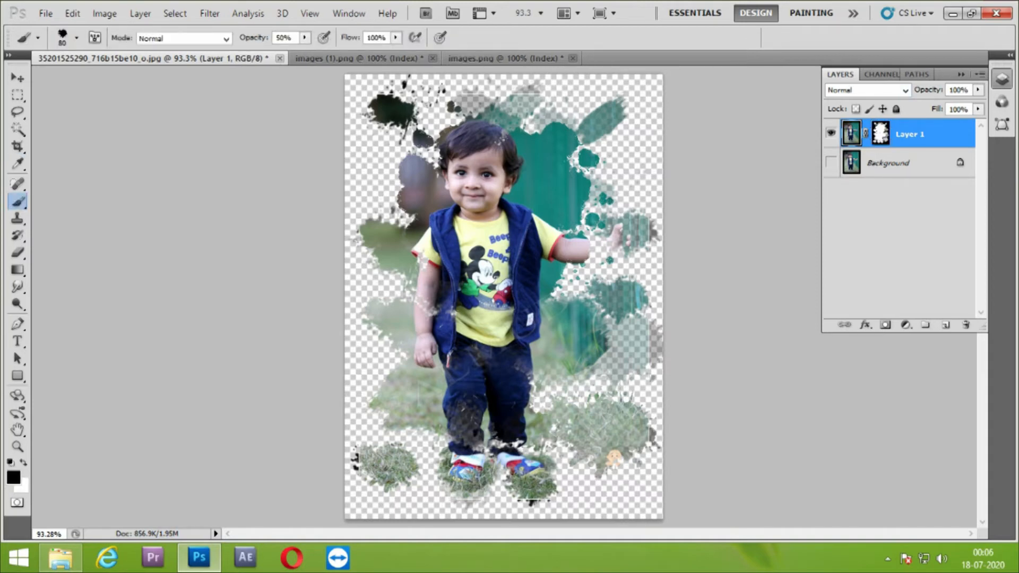
pyautogui.click(531, 485)
pyautogui.click(532, 483)
pyautogui.hotkey('ctrl', 'alt', 'z')
pyautogui.hotkey('ctrl', 'alt', 'z')
# Target Layer 1's mask and stamp black over the grass splatter beneath the shoe on the photo's right side
pyautogui.click(881, 134)
pyautogui.click(533, 491)
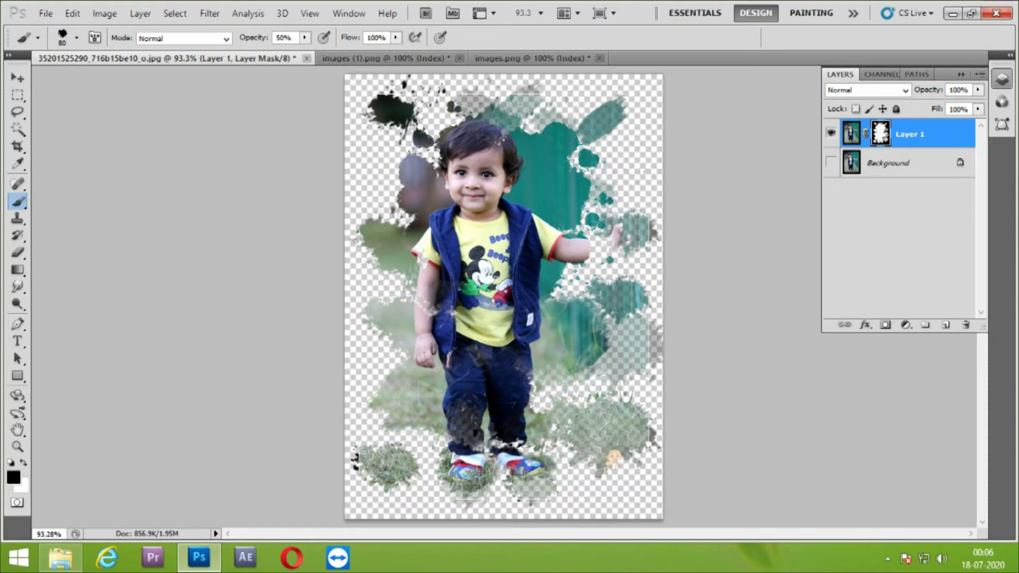
pyautogui.click(532, 491)
pyautogui.click(529, 472)
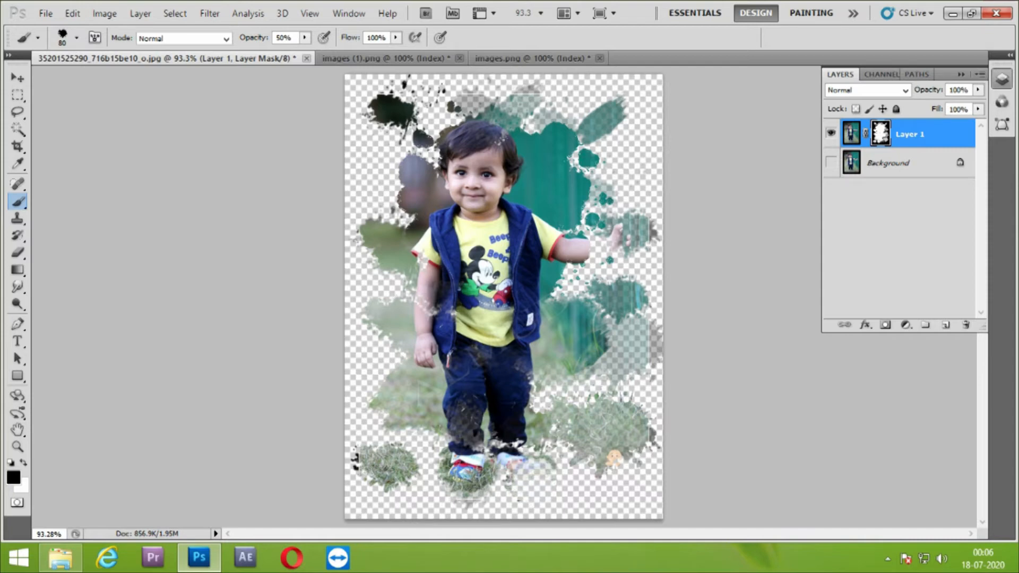
# Switch to white and restore the shoe on the photo's right side with splatter stamps on the mask
pyautogui.press('x')
pyautogui.click(530, 474)
pyautogui.click(530, 475)
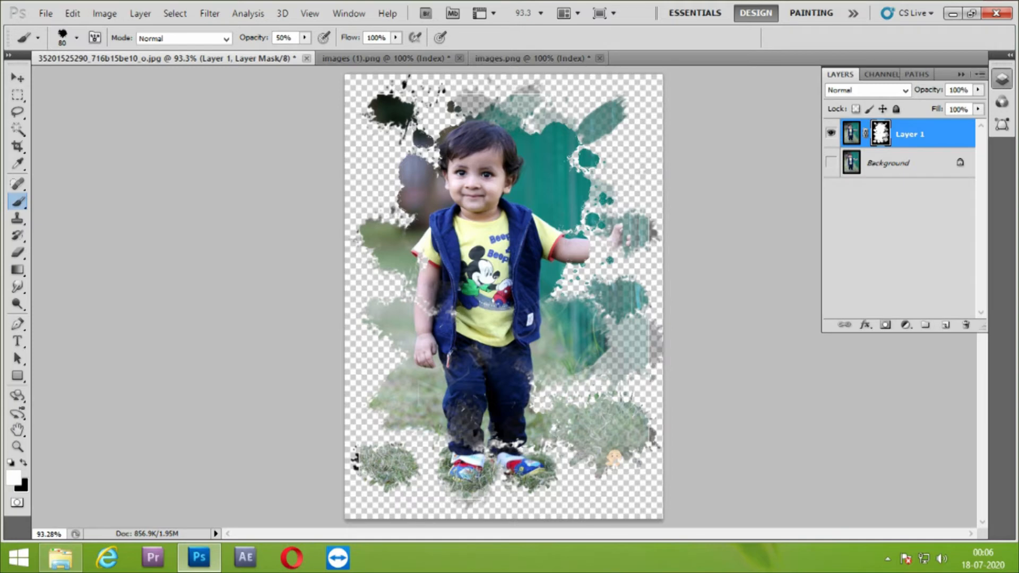
# Reveal the boy's outstretched wrist and hand with small splatter stamps on the mask
pyautogui.click(606, 248)
pyautogui.click(607, 249)
pyautogui.click(617, 234)
pyautogui.click(620, 234)
pyautogui.click(620, 246)
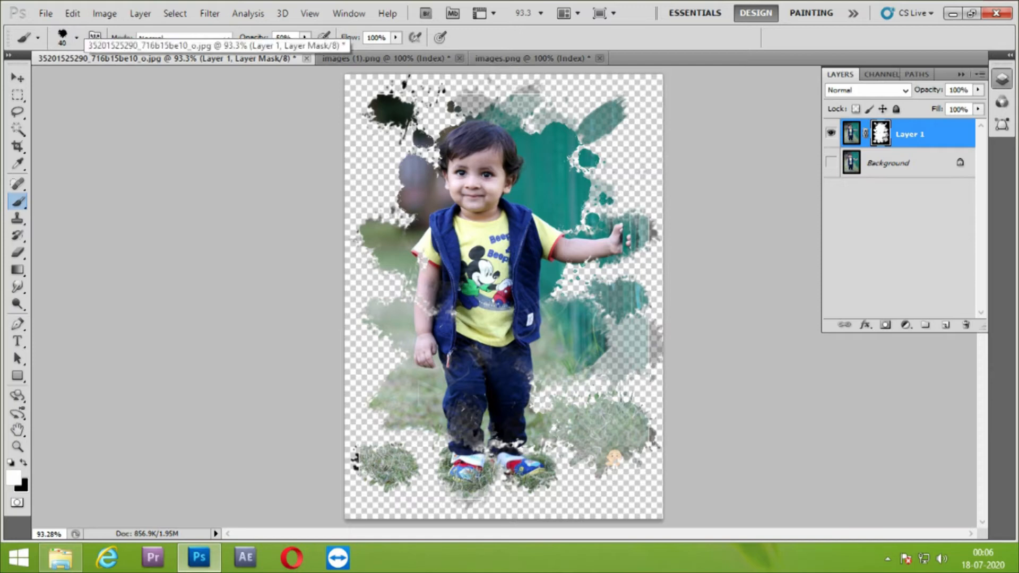
# Stamp a splatter above the outstretched hand, then a smaller 45 px one near the photo's upper-left edge
pyautogui.click(631, 162)
pyautogui.click(631, 163)
pyautogui.click(630, 162)
pyautogui.press('[')
pyautogui.press('[')
pyautogui.press('[')
pyautogui.press('[')
pyautogui.press('[')
pyautogui.click(371, 168)
pyautogui.click(370, 168)
pyautogui.click(371, 168)
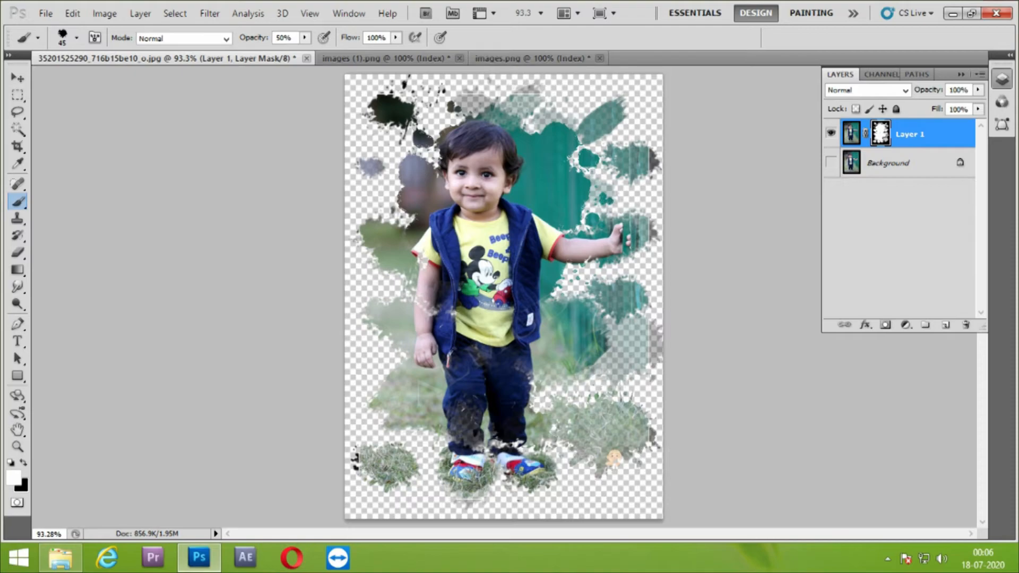
pyautogui.click(60, 557)
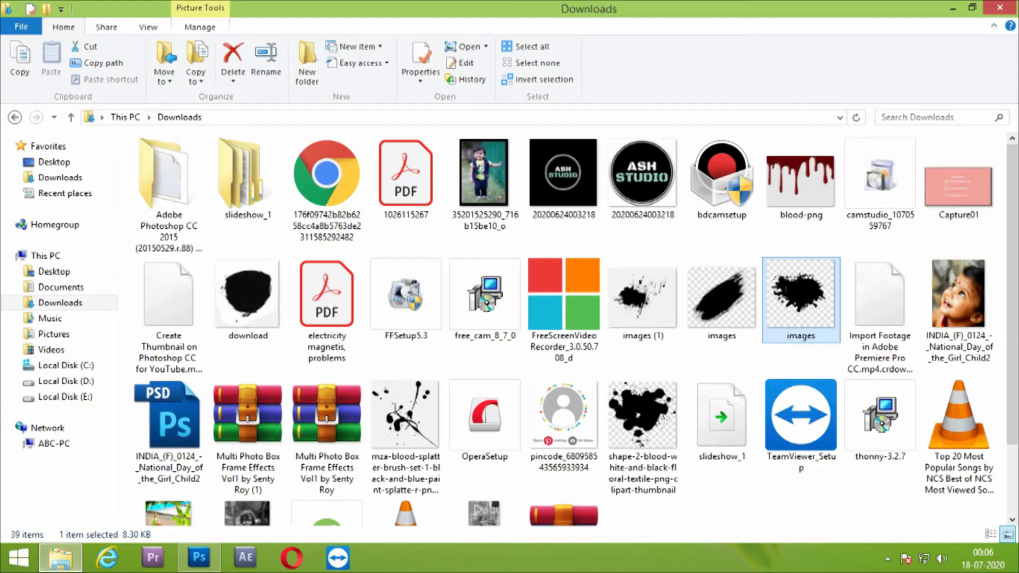
pyautogui.moveTo(799, 202); pyautogui.dragTo(504, 297)
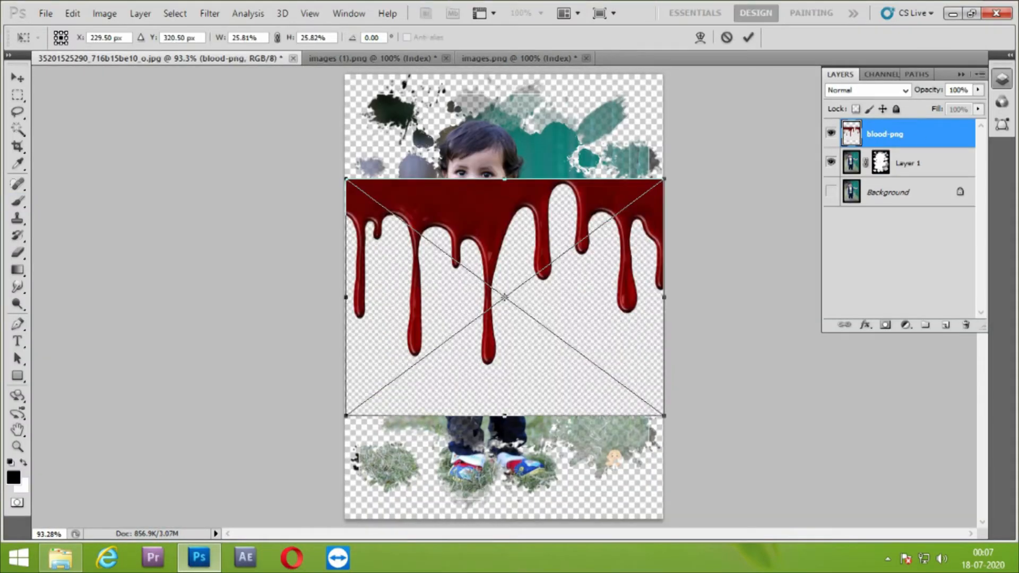
pyautogui.press('Escape')
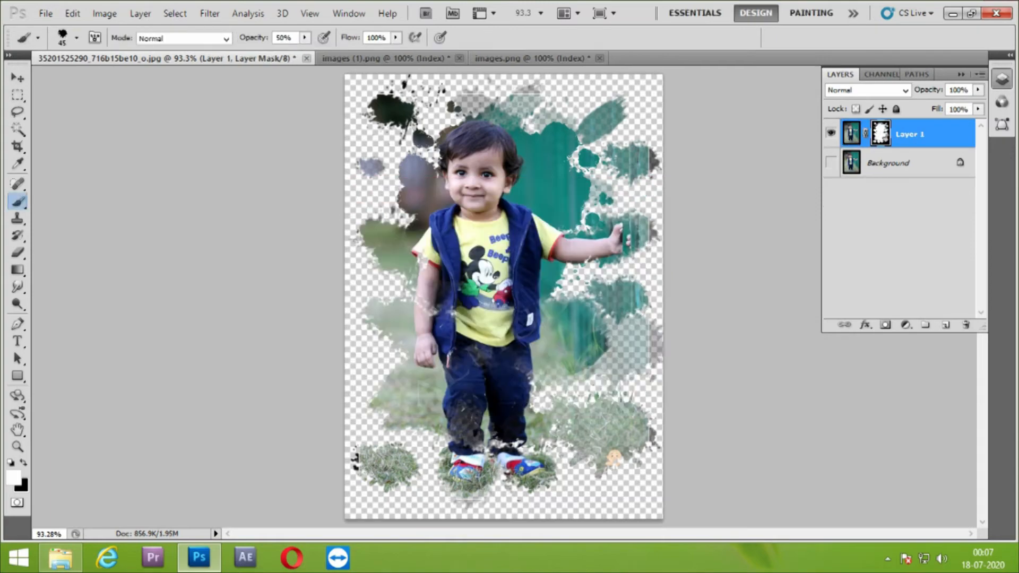
# Open the mza-blood-splatter-brush-set image from Downloads and clear everything around its black splatter to white, selecting with the Magic Wand
pyautogui.click(60, 558)
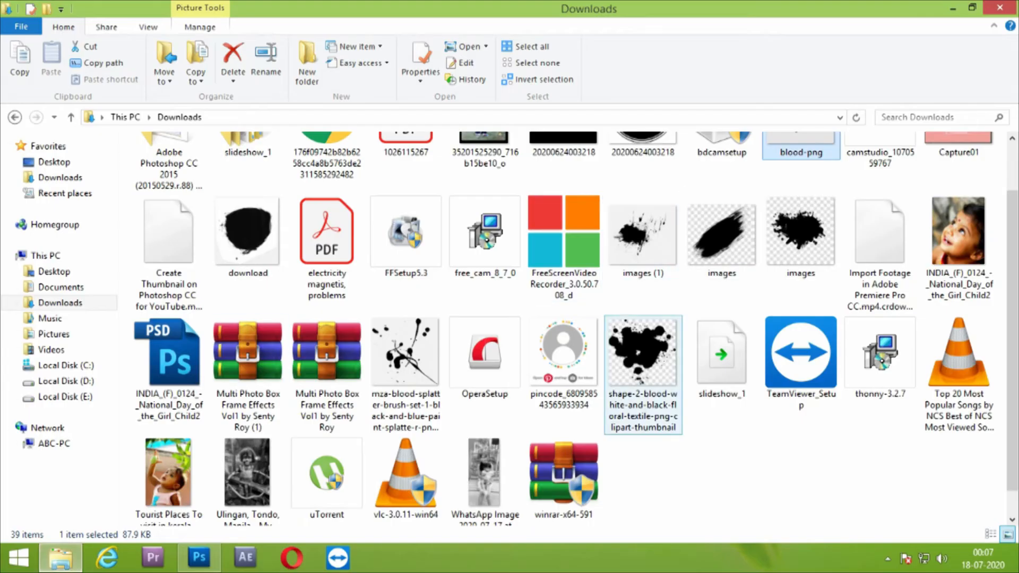
pyautogui.moveTo(406, 367); pyautogui.dragTo(632, 39)
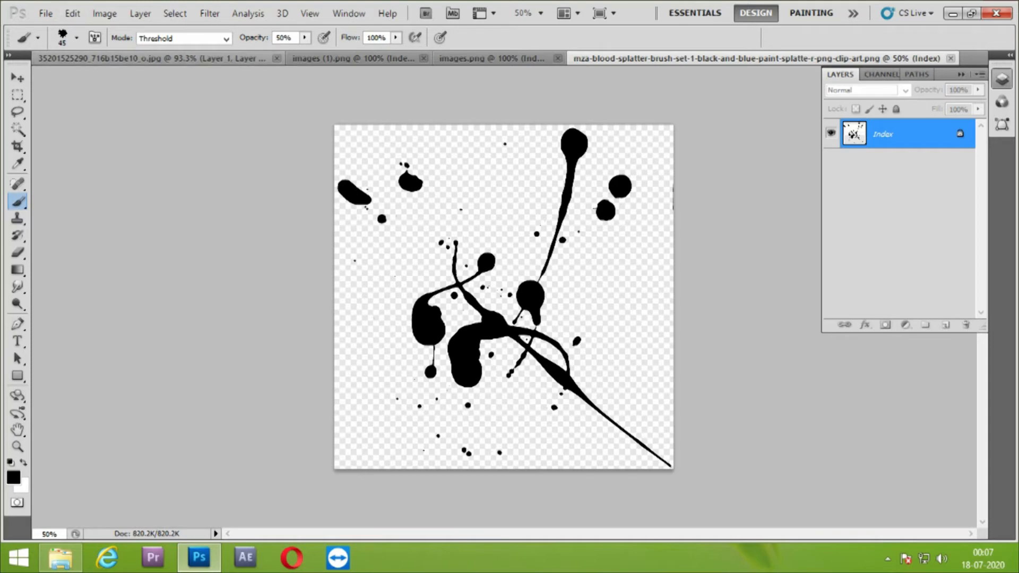
pyautogui.press('w')
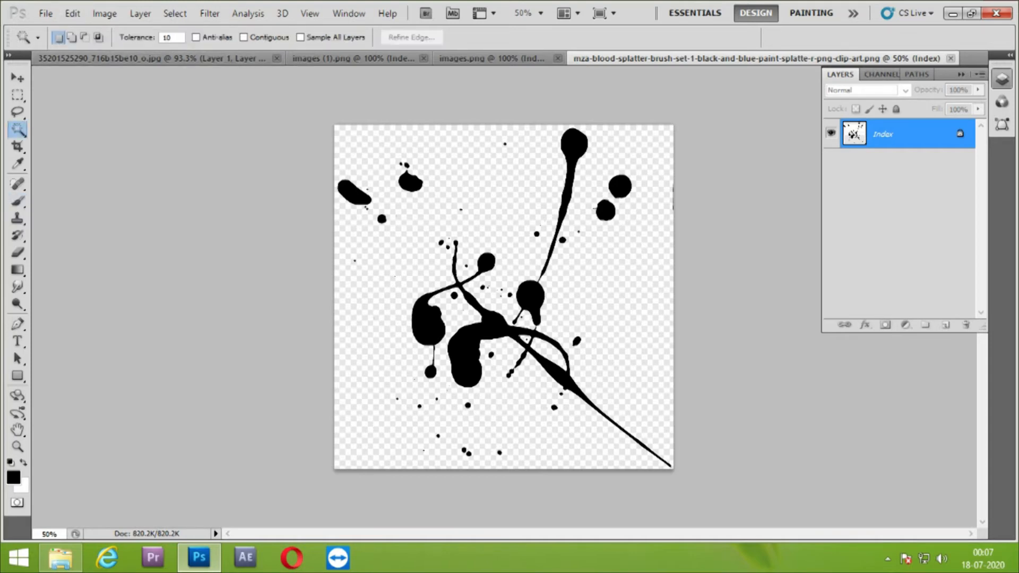
pyautogui.click(467, 354)
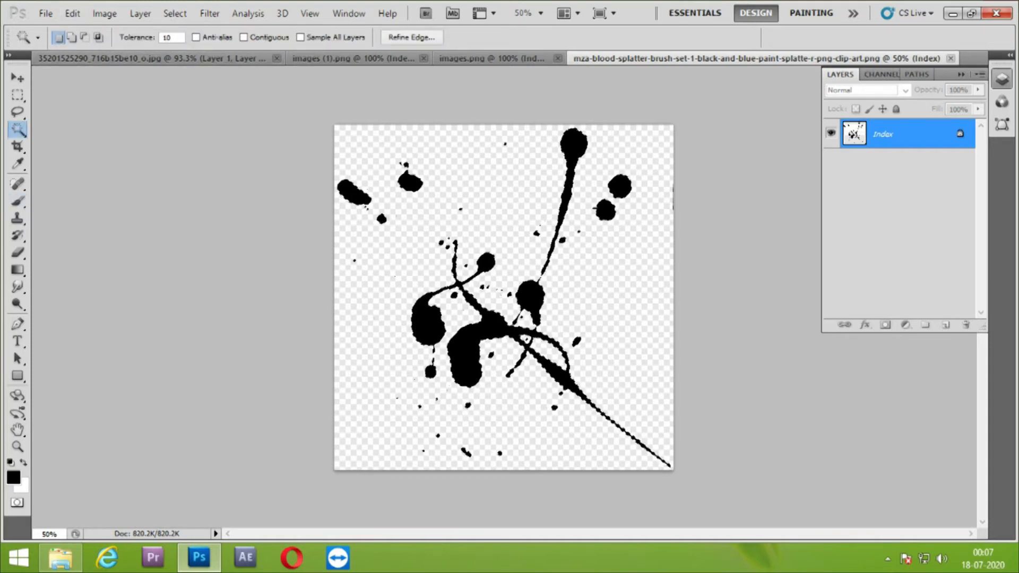
pyautogui.hotkey('ctrl', 'shift', 'i')
pyautogui.press('Delete')
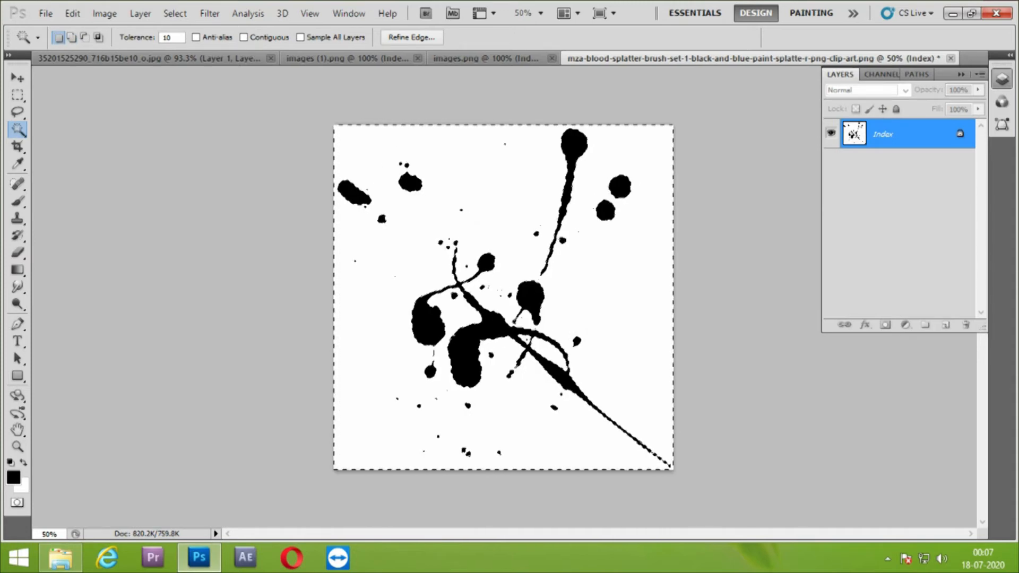
pyautogui.click(73, 14)
pyautogui.click(140, 338)
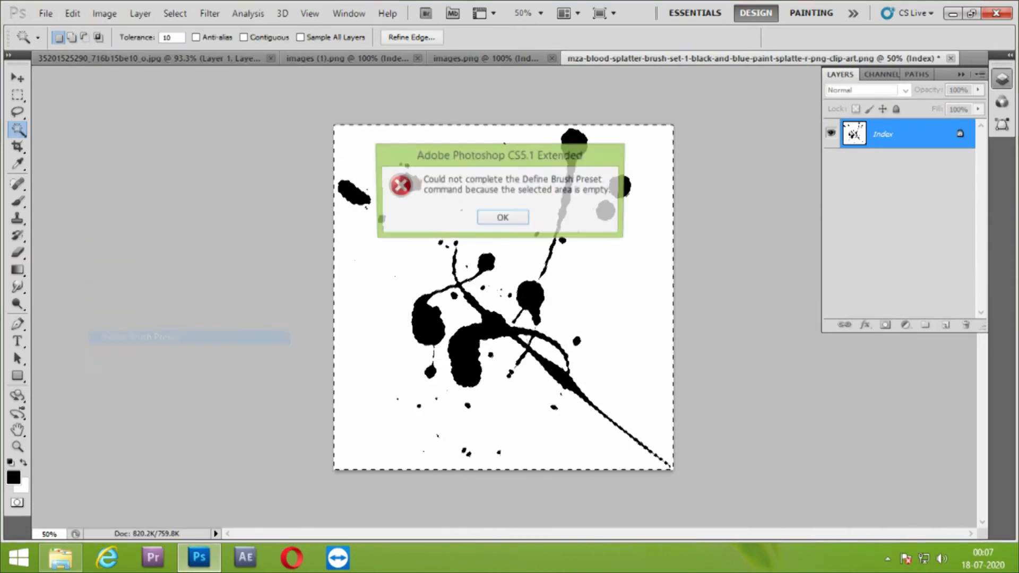
pyautogui.press('Return')
# Deselect everything and define a brush preset from the whole paint splatter image, keeping the suggested name
pyautogui.hotkey('ctrl', 'd')
pyautogui.click(73, 14)
pyautogui.click(140, 337)
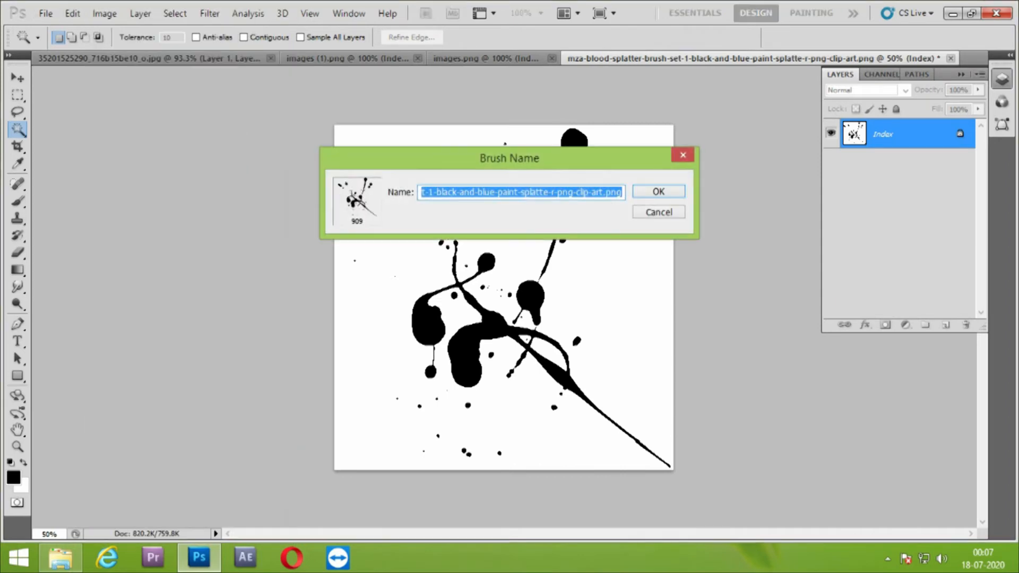
pyautogui.press('Return')
# Return to the boy's photo, choose the new 909 px paint splatter brush and reduce it to 150 px
pyautogui.click(133, 58)
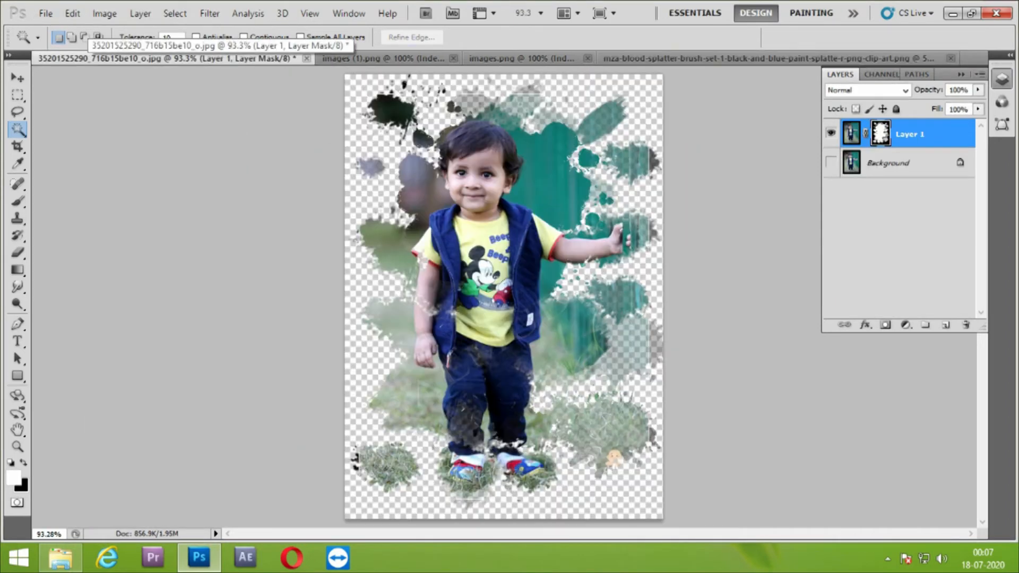
pyautogui.press('b')
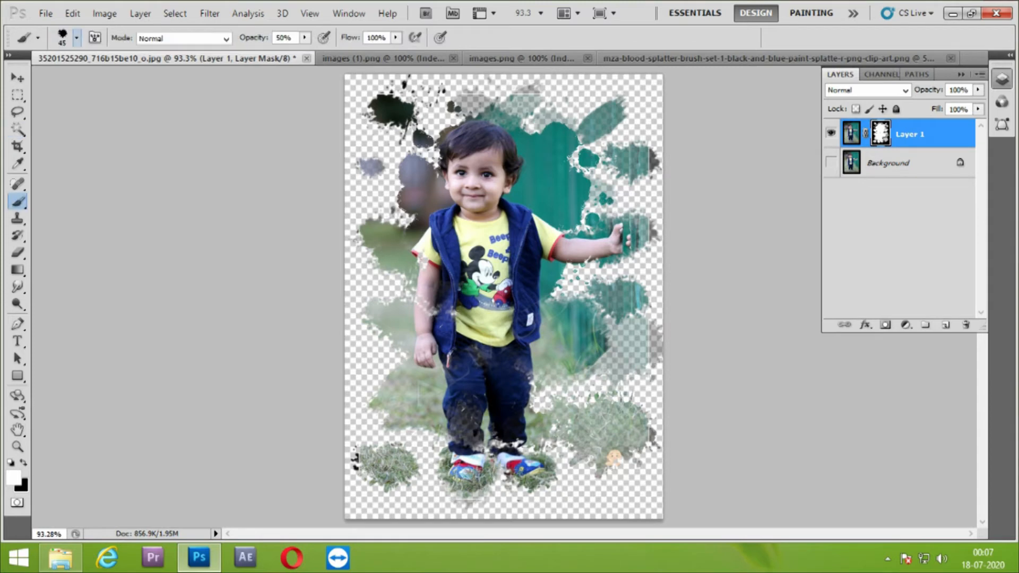
pyautogui.click(77, 38)
pyautogui.click(33, 212)
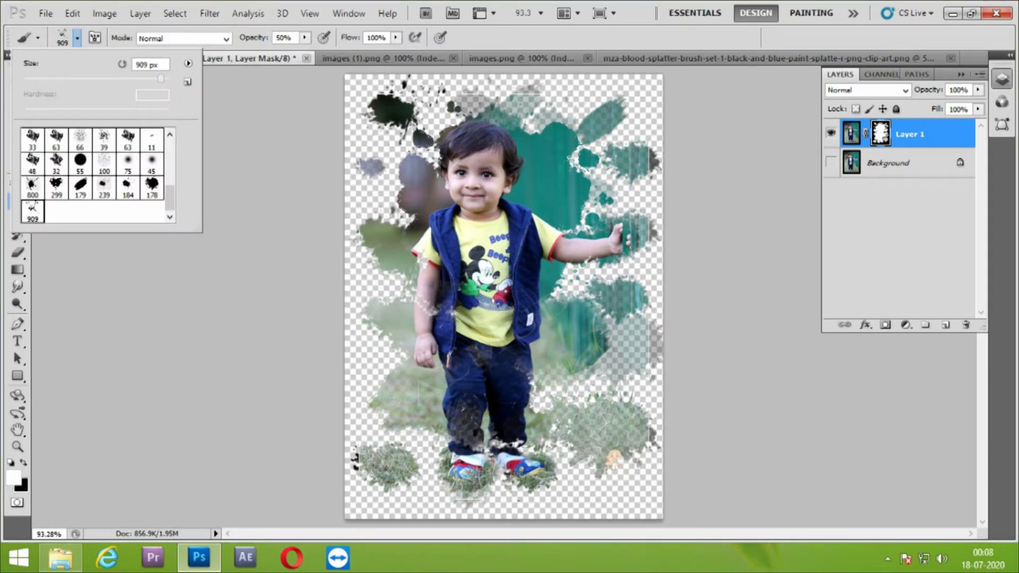
pyautogui.click(229, 186)
pyautogui.press('[')
pyautogui.press('[')
pyautogui.press('[')
pyautogui.press('[')
pyautogui.press('[')
pyautogui.press('[')
# Stamp the 150 px paint splatter brush over the background beside the boy, his lower trousers and near the upper-right splatters
pyautogui.click(595, 365)
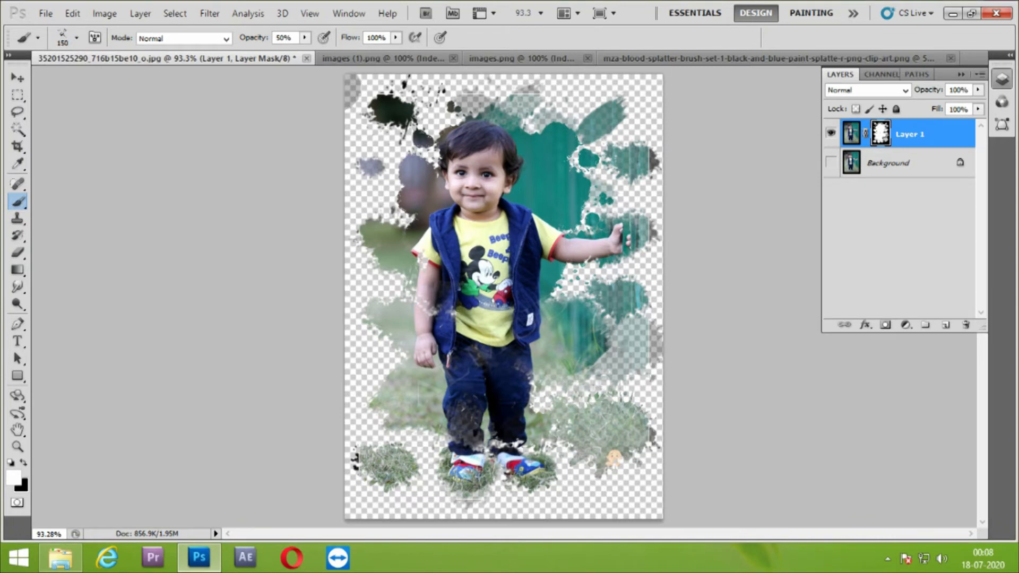
pyautogui.click(594, 365)
pyautogui.click(595, 364)
pyautogui.click(594, 365)
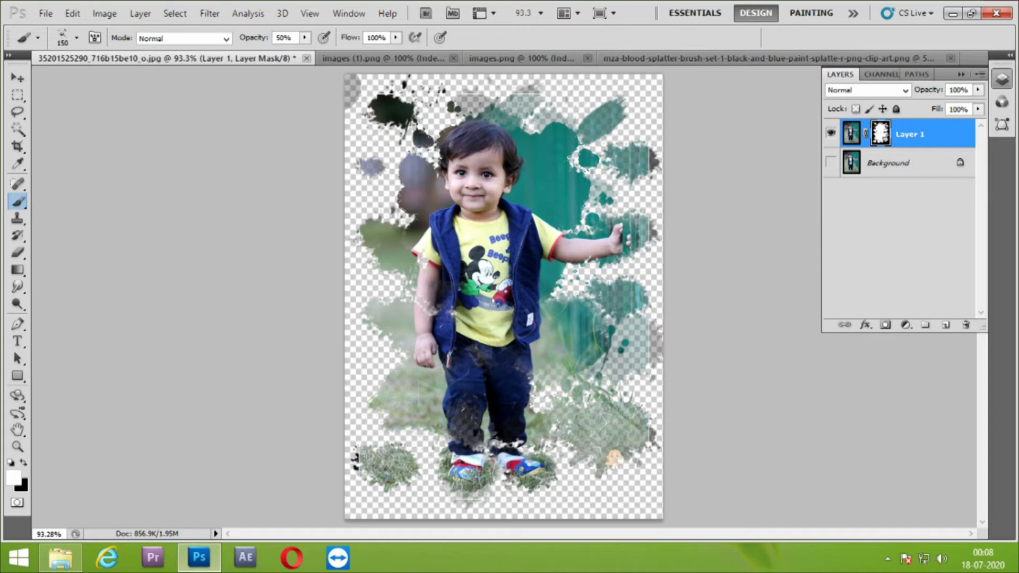
pyautogui.click(465, 426)
pyautogui.click(537, 377)
pyautogui.click(594, 150)
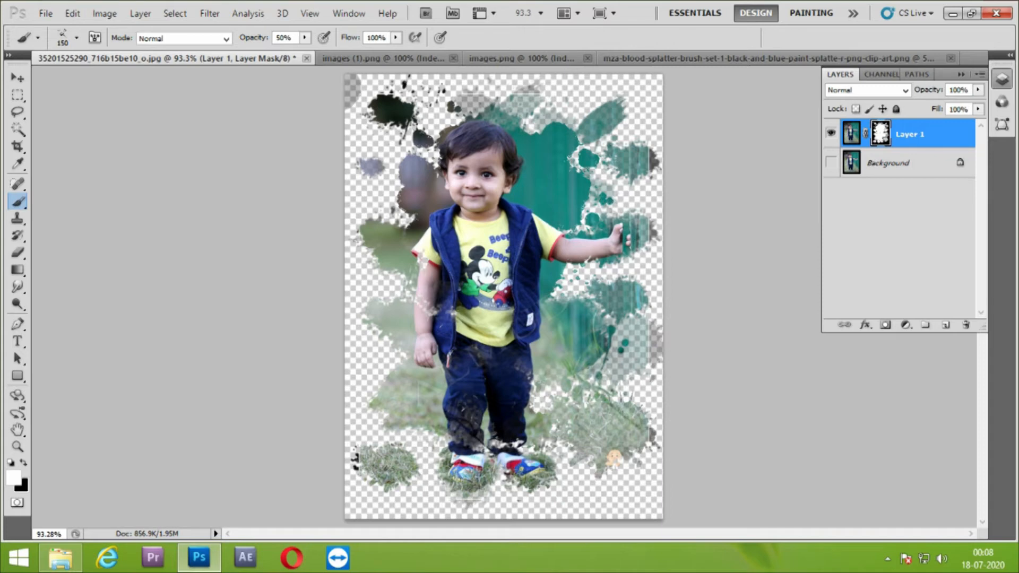
# Reduce the splatter brush to 80 px and stamp it over the boy's lower trousers and the grass around his shoes
pyautogui.press('[')
pyautogui.press('[')
pyautogui.press('[')
pyautogui.press('[')
pyautogui.click(457, 434)
pyautogui.click(462, 428)
pyautogui.click(453, 438)
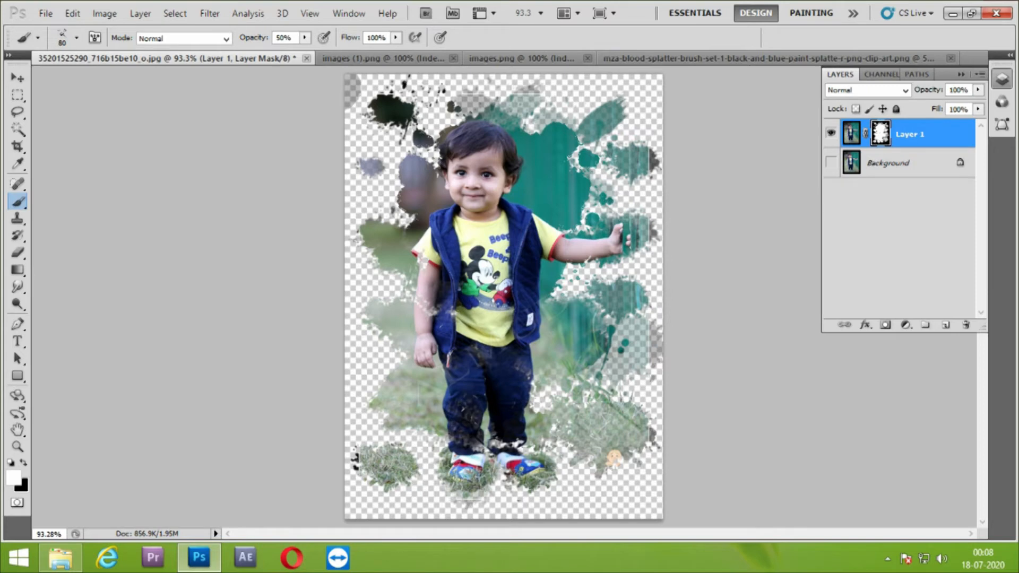
pyautogui.click(502, 447)
pyautogui.click(541, 437)
pyautogui.click(561, 450)
pyautogui.click(575, 440)
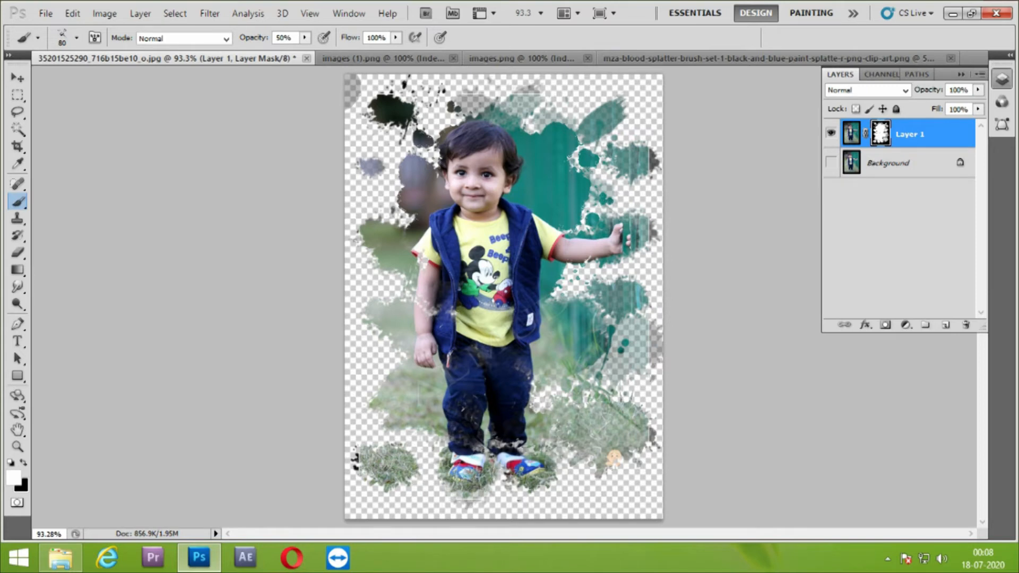
# Enlarge the splatter brush to 125 px and stamp it along the photo's left edge, from the grass up to beside the boy's head
pyautogui.press(']')
pyautogui.press(']')
pyautogui.press(']')
pyautogui.click(363, 380)
pyautogui.click(361, 352)
pyautogui.click(368, 313)
pyautogui.click(366, 314)
pyautogui.click(366, 314)
pyautogui.click(368, 193)
pyautogui.click(368, 194)
pyautogui.click(369, 193)
pyautogui.click(368, 193)
pyautogui.click(389, 187)
pyautogui.click(388, 186)
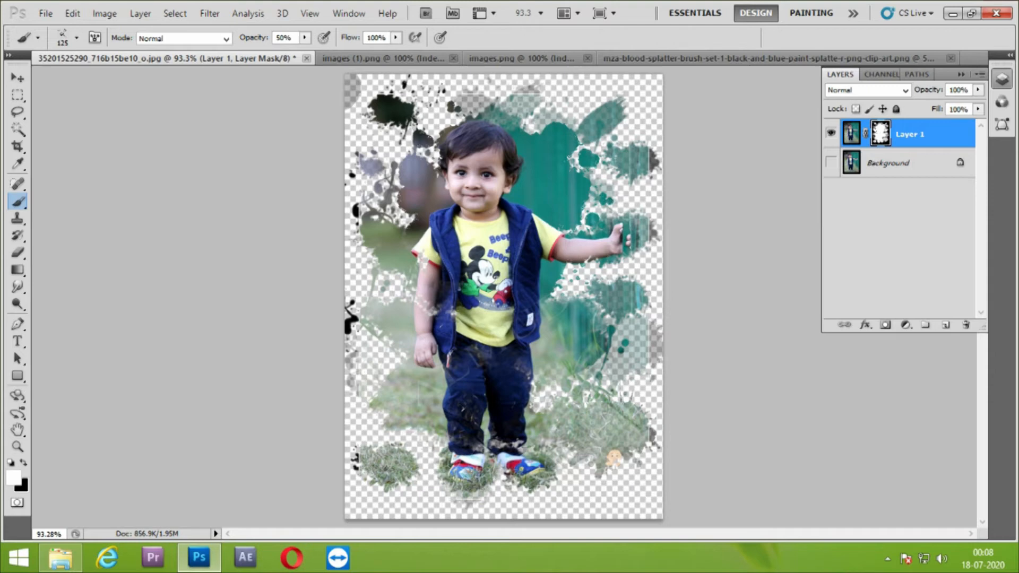
# Stamp the 125 px splatter brush over the photo's upper-right background and the lower-right grass beside the boy's legs
pyautogui.click(635, 117)
pyautogui.click(636, 117)
pyautogui.click(636, 117)
pyautogui.click(568, 110)
pyautogui.click(566, 106)
pyautogui.click(566, 107)
pyautogui.click(622, 401)
pyautogui.click(623, 400)
pyautogui.click(566, 419)
pyautogui.click(567, 419)
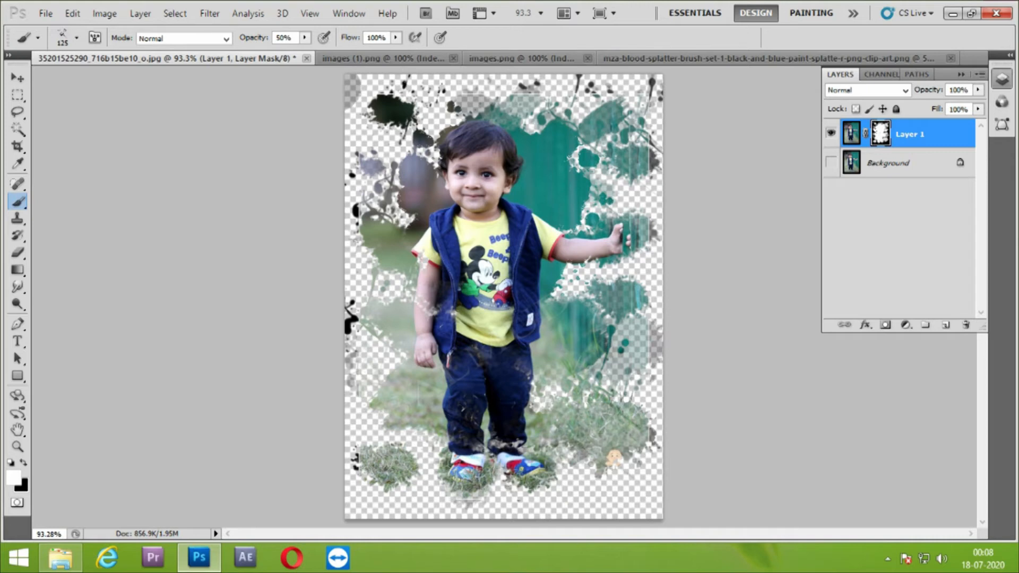
# Stamp the 125 px splatter brush over the lower-left grass and the background beside the boy's bent arm on the left
pyautogui.click(385, 417)
pyautogui.click(376, 418)
pyautogui.click(376, 419)
pyautogui.click(383, 296)
pyautogui.click(386, 295)
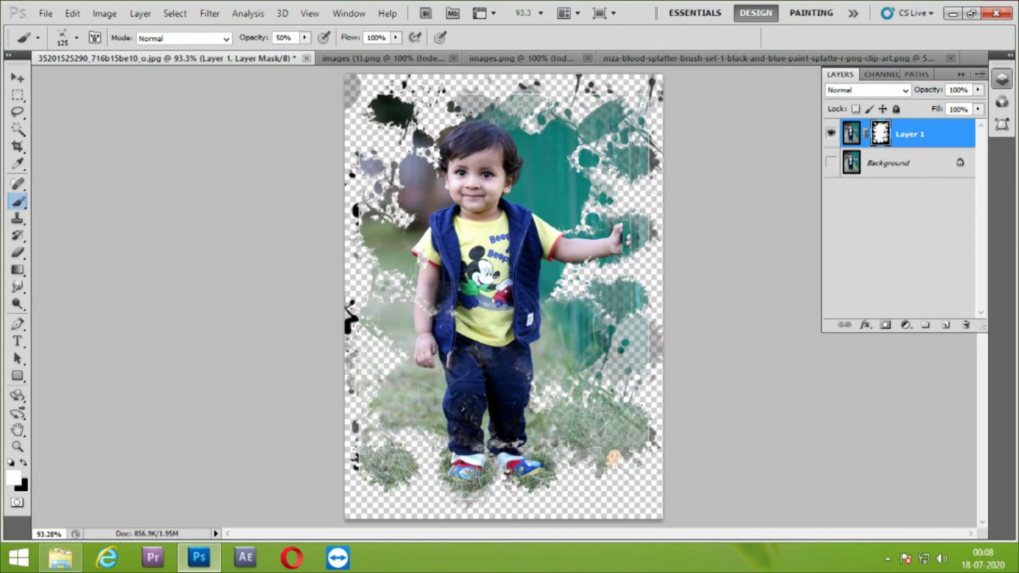
# Reduce the splatter brush to 70 px and stamp it below the boy's outstretched hand and over the upper-left background
pyautogui.press('[')
pyautogui.press('[')
pyautogui.click(639, 268)
pyautogui.click(639, 267)
pyautogui.click(578, 280)
pyautogui.click(578, 280)
pyautogui.click(577, 279)
pyautogui.click(386, 146)
pyautogui.click(386, 146)
pyautogui.click(432, 101)
pyautogui.click(433, 101)
pyautogui.click(433, 101)
pyautogui.click(387, 143)
pyautogui.click(390, 142)
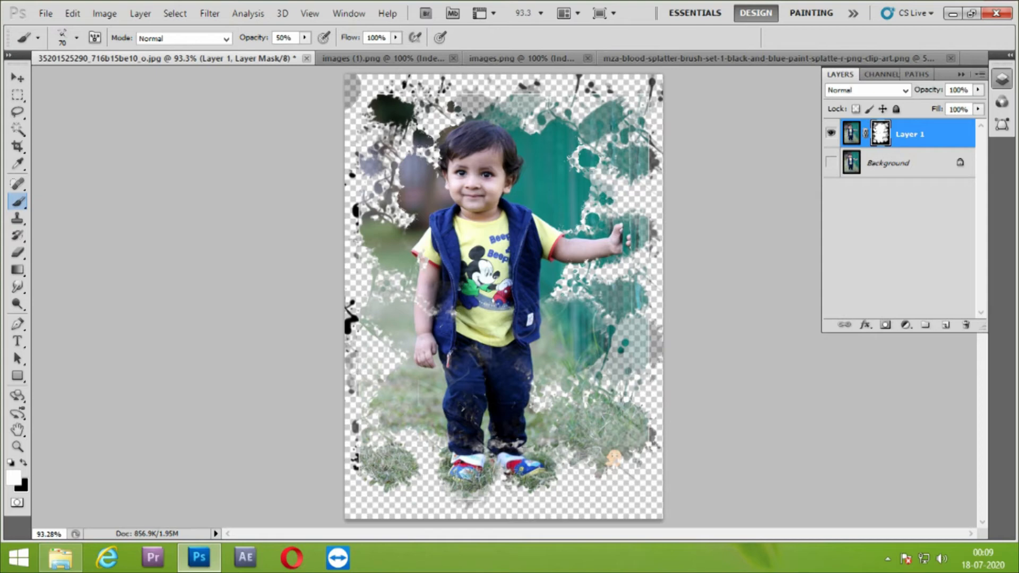
# Switch the painting color to black and stamp over the dark splatters in the photo's upper-left corner to fade them
pyautogui.press('x')
pyautogui.click(393, 116)
pyautogui.click(392, 114)
pyautogui.click(375, 108)
pyautogui.click(409, 117)
pyautogui.click(396, 127)
pyautogui.click(354, 91)
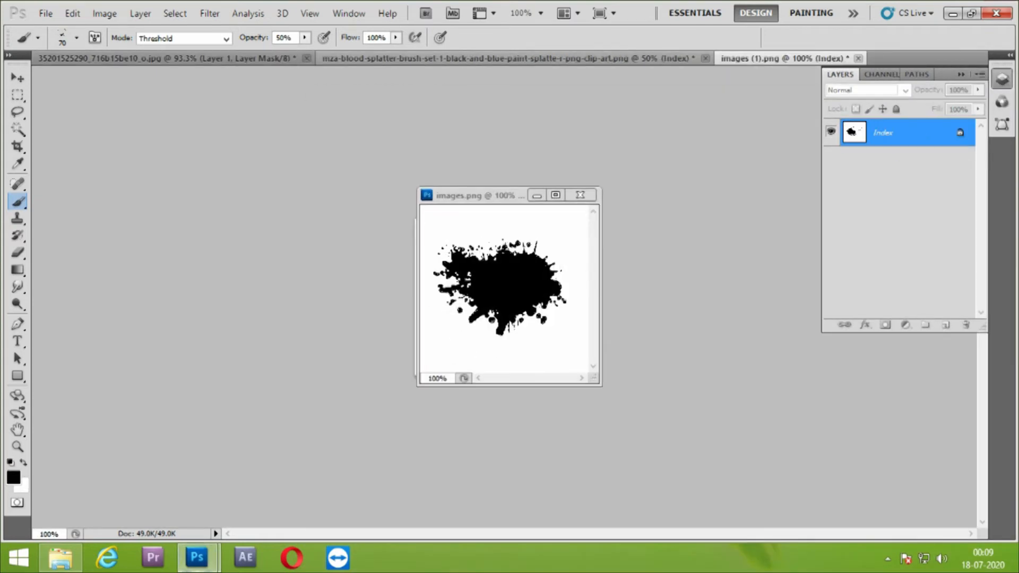
# Close the images.png brush source without saving and return to the boy's photo
pyautogui.click(170, 58)
pyautogui.click(581, 195)
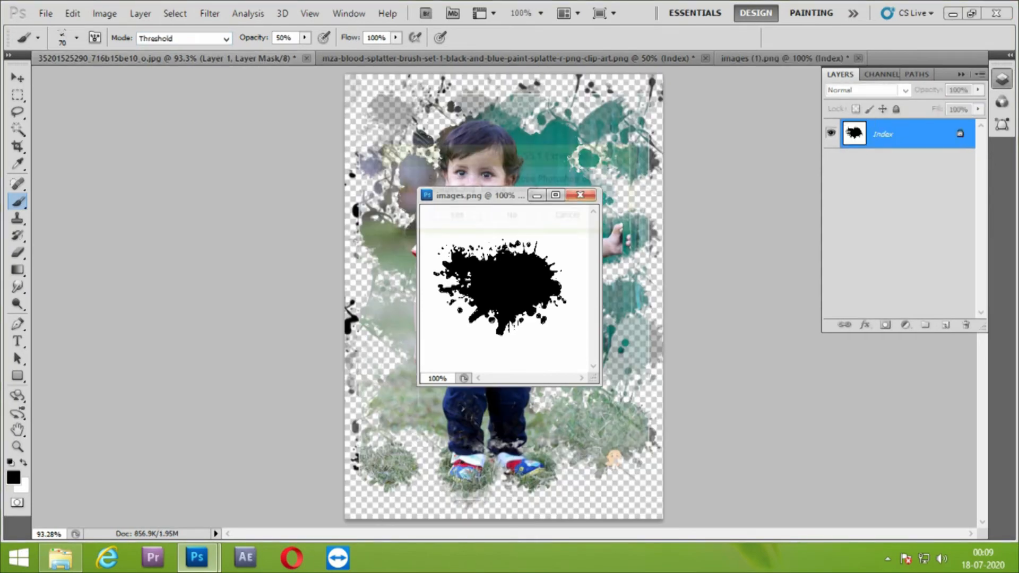
pyautogui.click(512, 219)
# Undo the last stroke, set the brush opacity to 100% and paint black on the mask over stray splatters around the photo's edges
pyautogui.moveTo(395, 127)
pyautogui.mouseDown()
pyautogui.moveTo(387, 98)
pyautogui.moveTo(608, 114)
pyautogui.moveTo(661, 88)
pyautogui.mouseUp()
pyautogui.hotkey('ctrl', 'z')
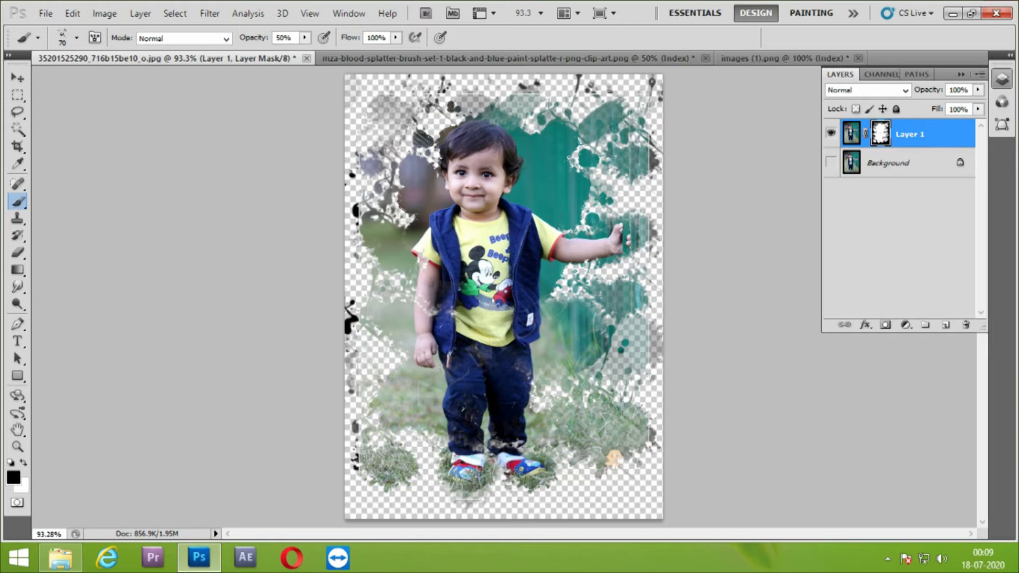
pyautogui.moveTo(255, 38); pyautogui.dragTo(300, 37)
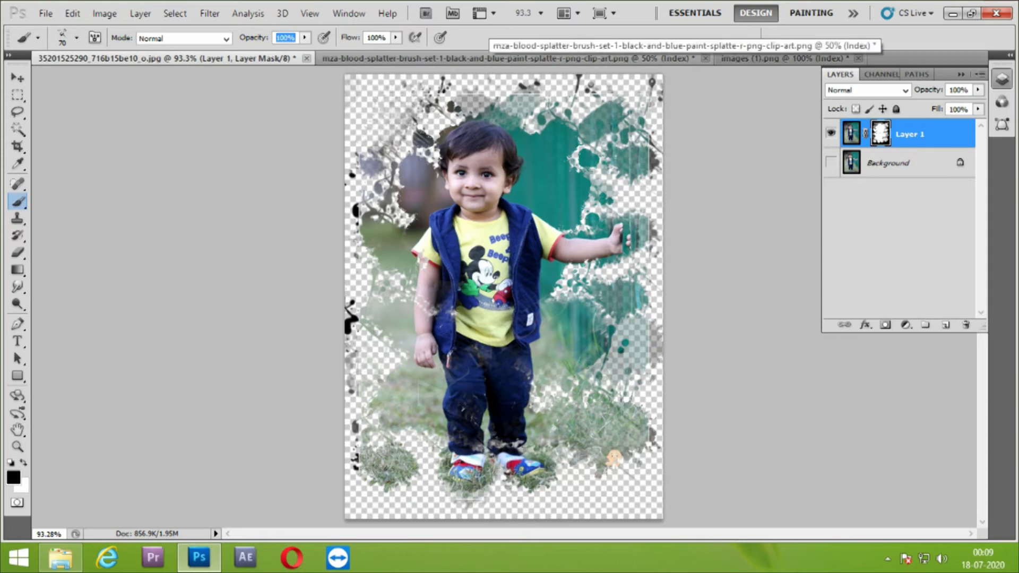
pyautogui.click(652, 78)
pyautogui.moveTo(645, 330)
pyautogui.mouseDown()
pyautogui.moveTo(637, 361)
pyautogui.moveTo(649, 438)
pyautogui.moveTo(640, 448)
pyautogui.mouseUp()
pyautogui.moveTo(387, 478)
pyautogui.mouseDown()
pyautogui.moveTo(356, 467)
pyautogui.moveTo(351, 324)
pyautogui.moveTo(398, 472)
pyautogui.moveTo(387, 451)
pyautogui.moveTo(461, 497)
pyautogui.mouseUp()
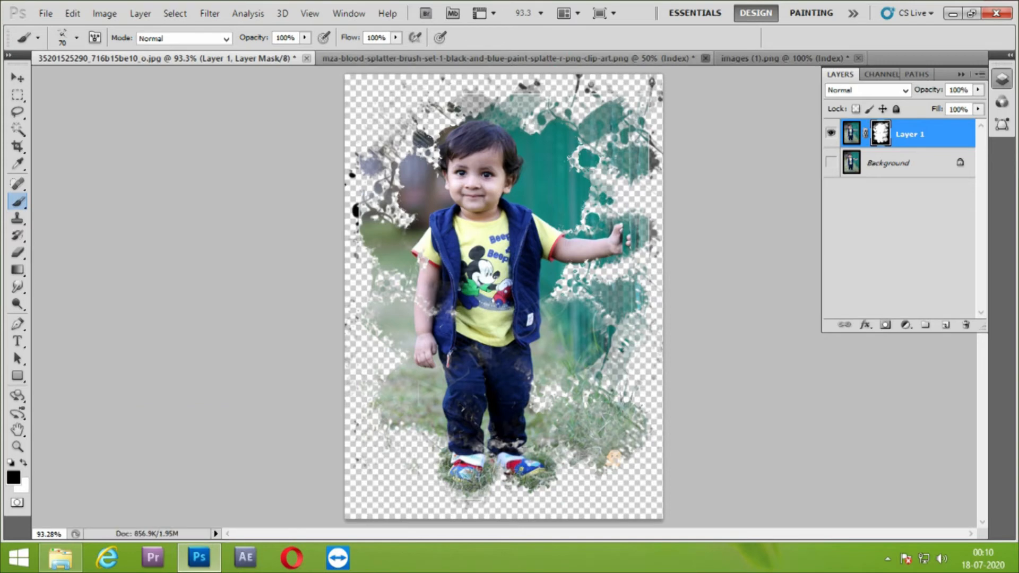
# Close the mza-blood-splatter-brush-set and images (1).png brush sources without saving their changes
pyautogui.click(705, 58)
pyautogui.click(512, 226)
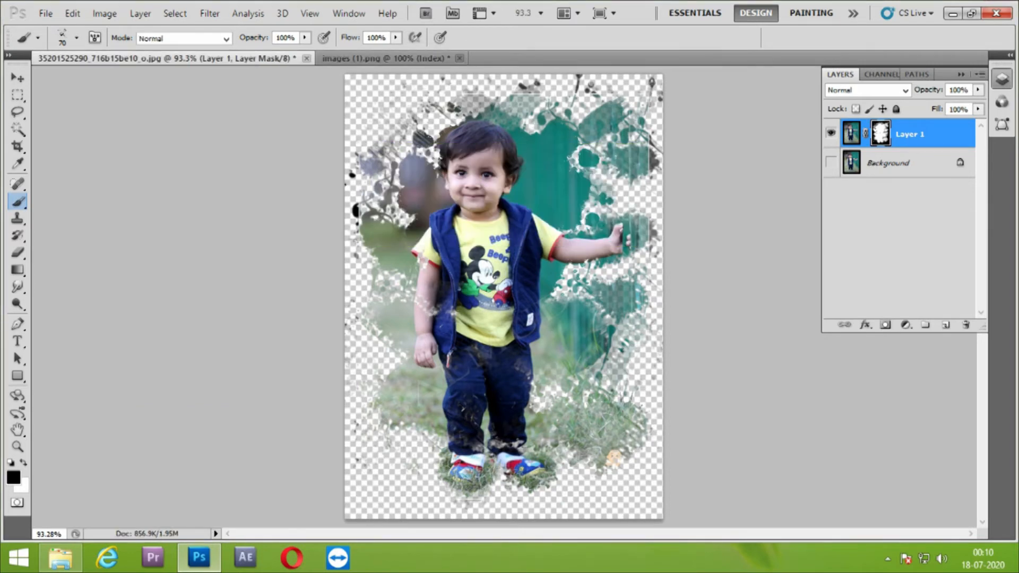
pyautogui.click(436, 58)
pyautogui.click(459, 58)
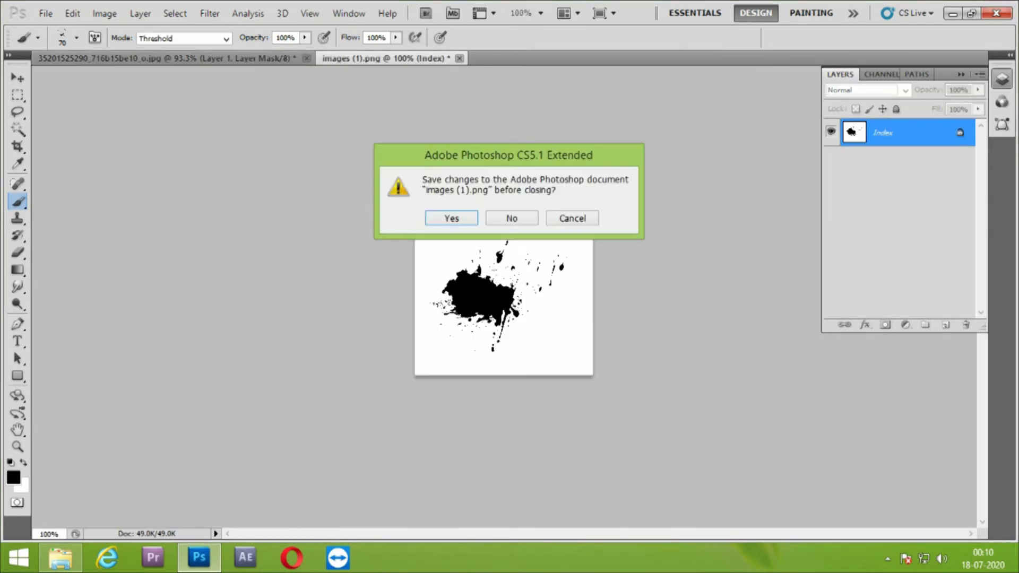
pyautogui.click(512, 218)
# Open the blood-png image from the Downloads folder in Photoshop as its own document
pyautogui.click(198, 558)
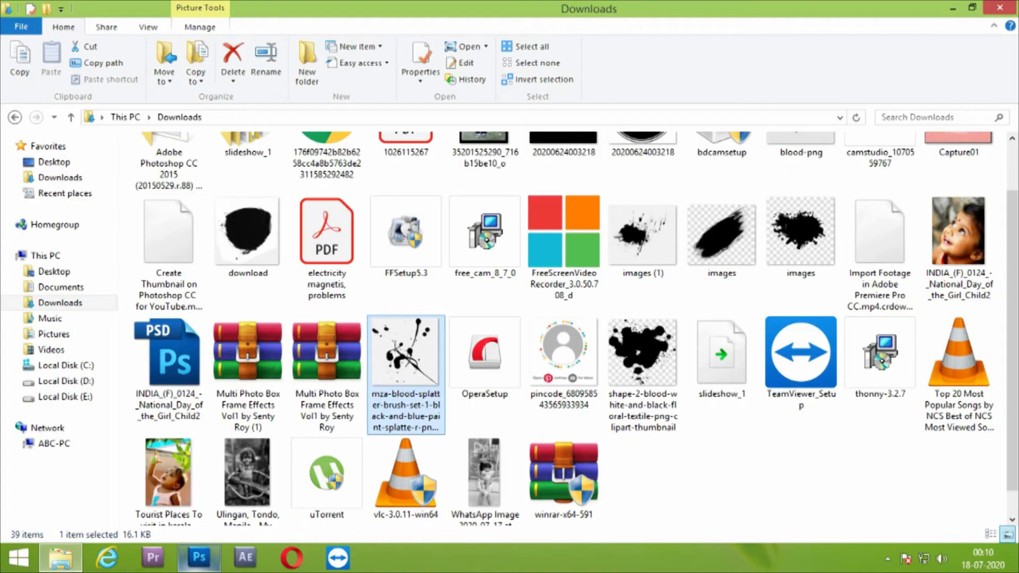
pyautogui.scroll(1, 571, 354)
pyautogui.click(801, 182)
pyautogui.moveTo(801, 182); pyautogui.dragTo(568, 56)
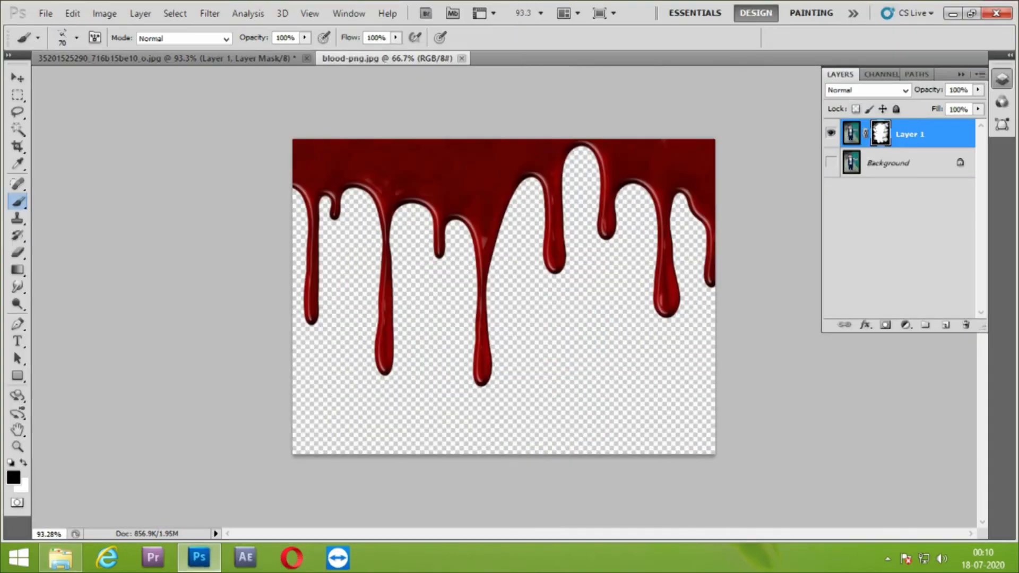
pyautogui.click(17, 130)
pyautogui.click(467, 175)
pyautogui.moveTo(138, 38); pyautogui.dragTo(346, 58)
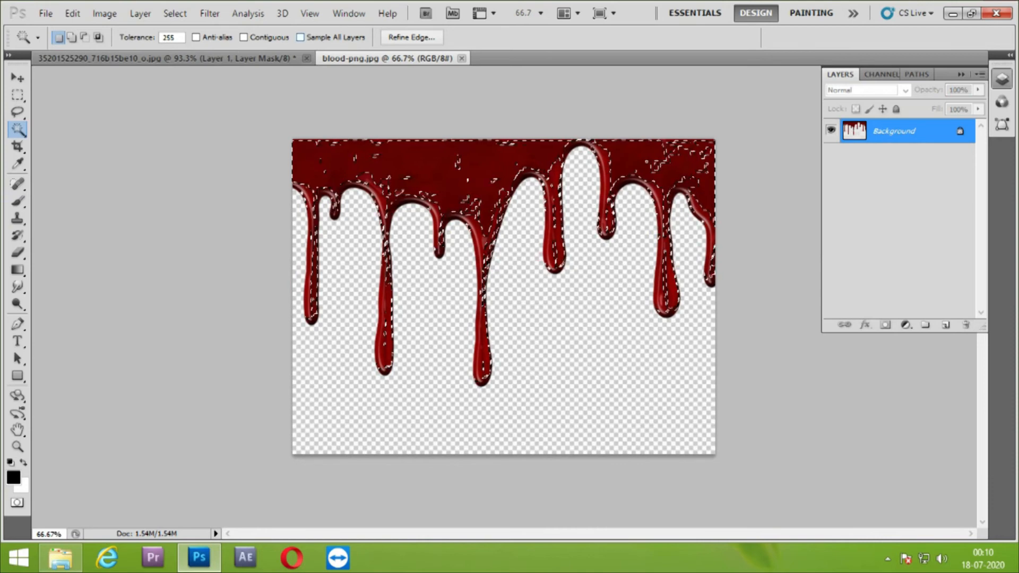
pyautogui.hotkey('ctrl', 'd')
pyautogui.hotkey('ctrl', 'a')
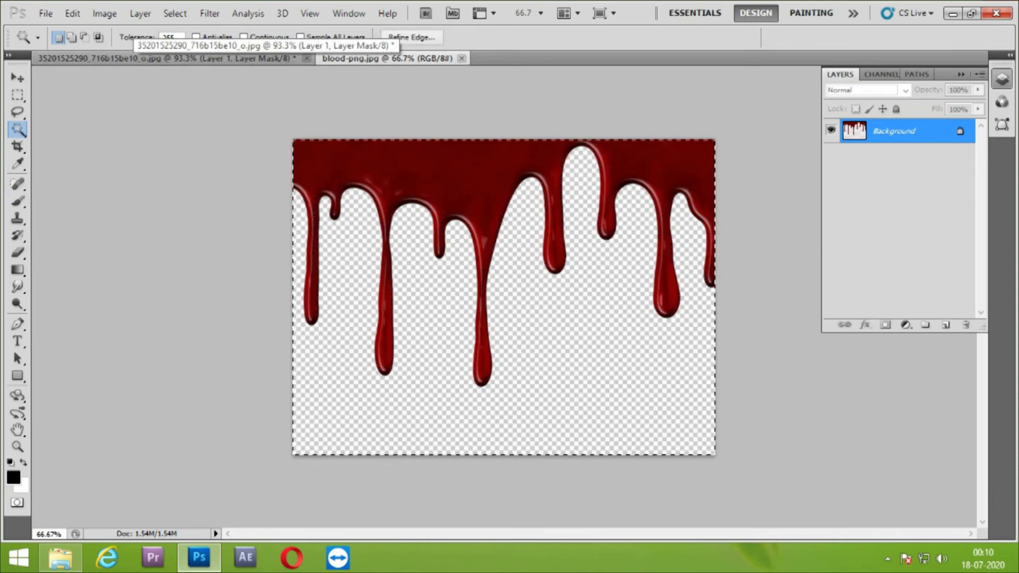
pyautogui.rightClick(18, 112)
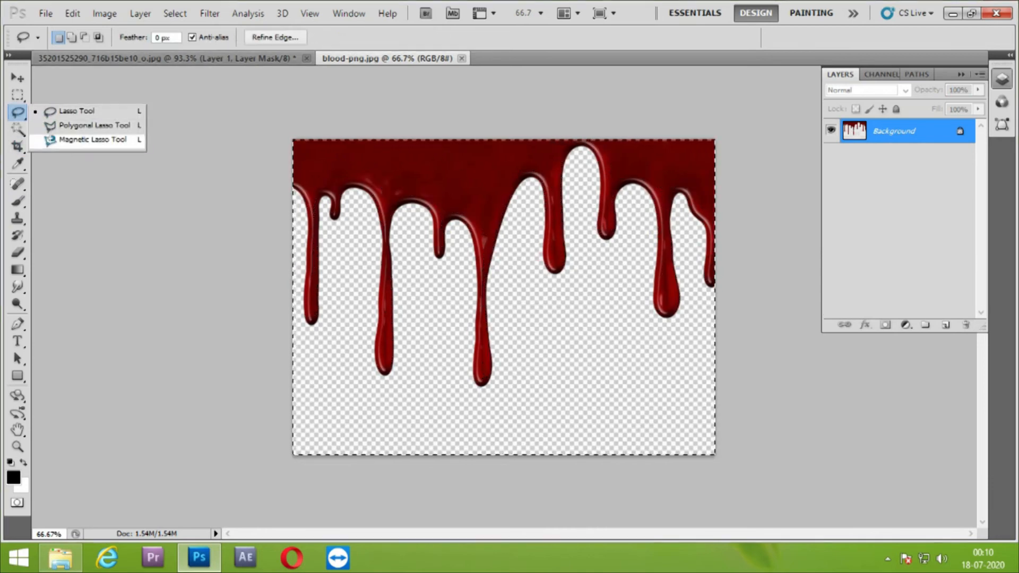
pyautogui.rightClick(17, 130)
pyautogui.click(88, 142)
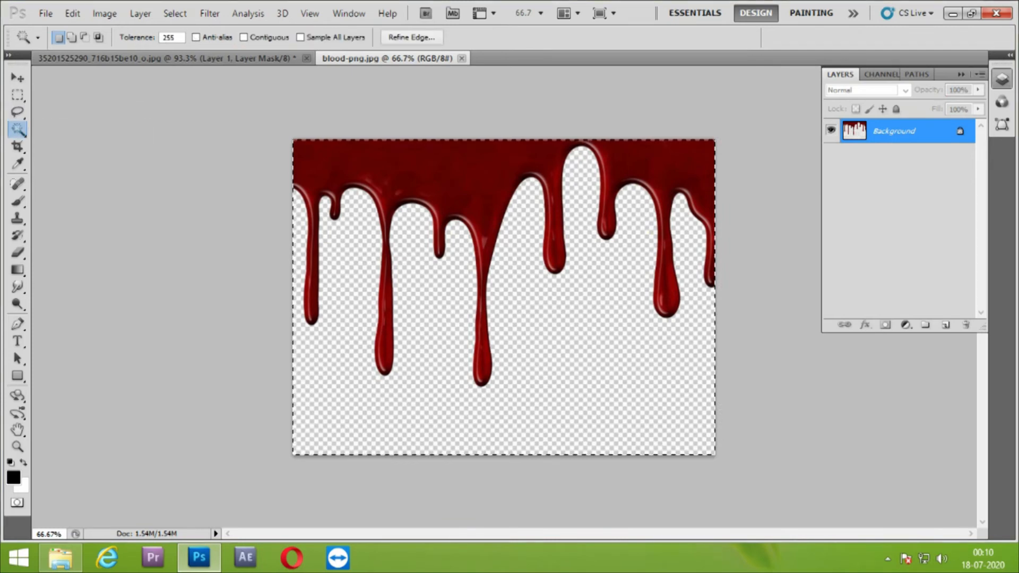
# Select the red blood area across the image with the Quick Selection tool and cut it to a new layer
pyautogui.rightClick(18, 130)
pyautogui.click(90, 128)
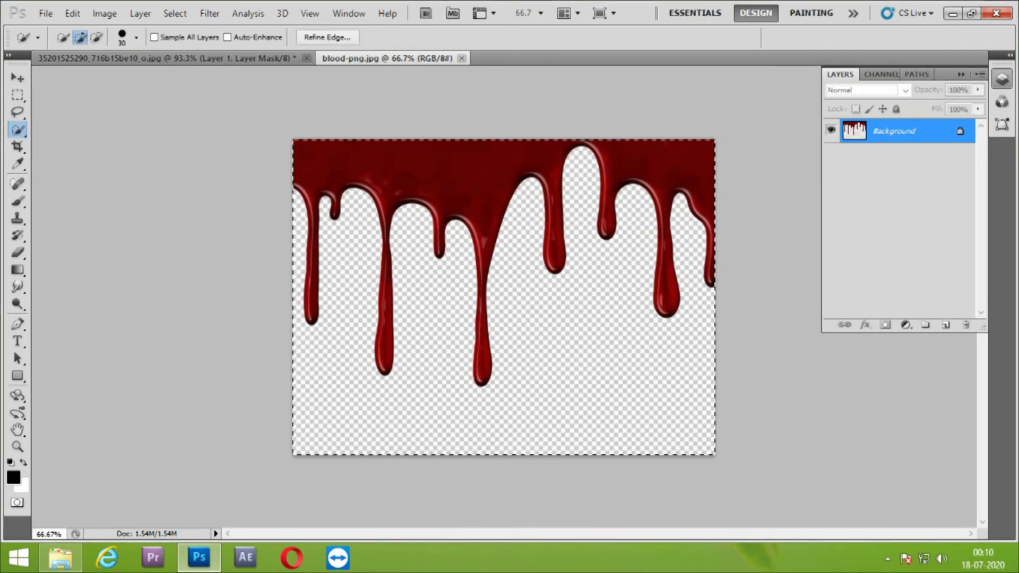
pyautogui.hotkey('ctrl', 'd')
pyautogui.click(441, 173)
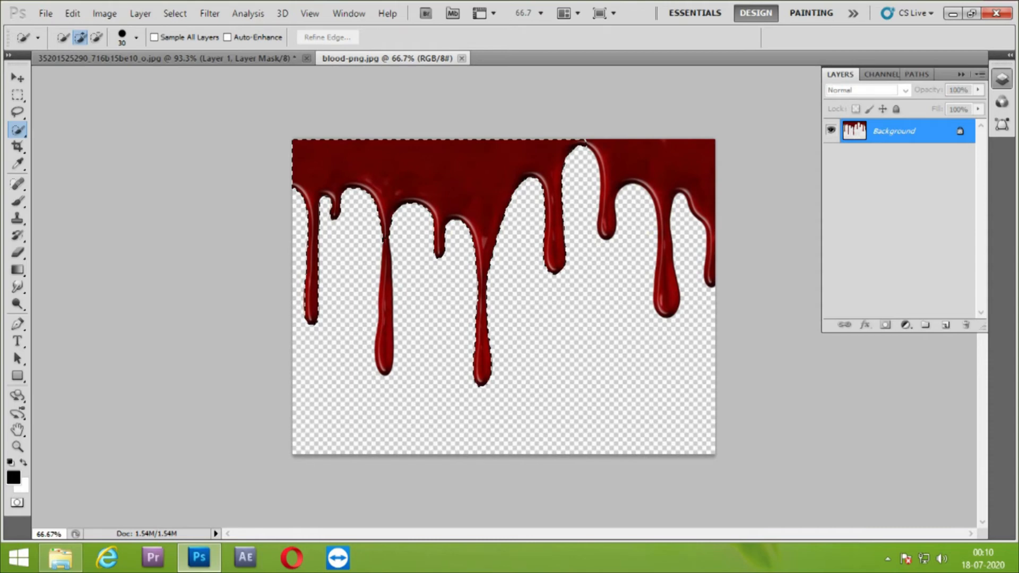
pyautogui.moveTo(552, 162); pyautogui.dragTo(663, 165)
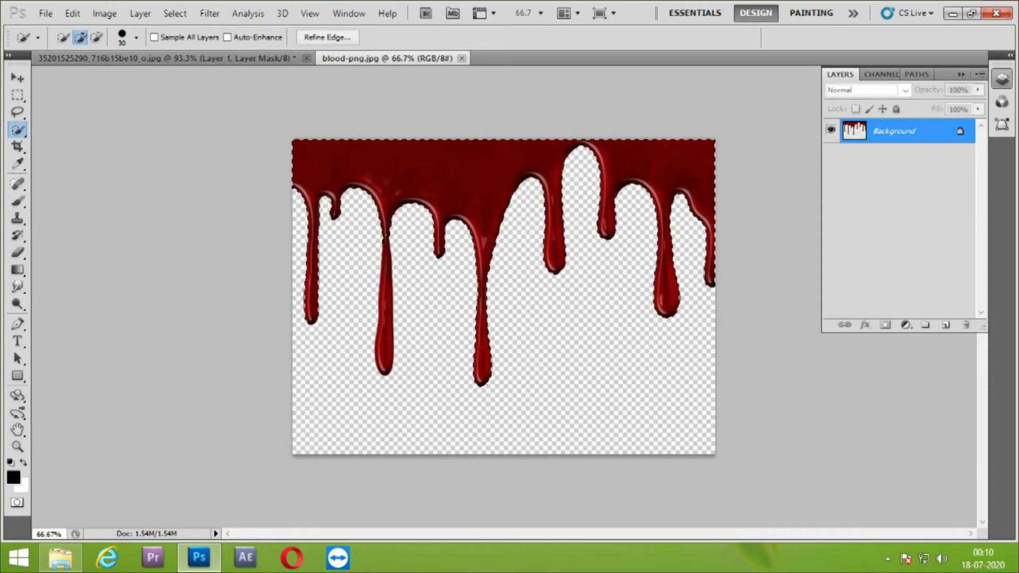
pyautogui.rightClick(566, 212)
pyautogui.click(616, 346)
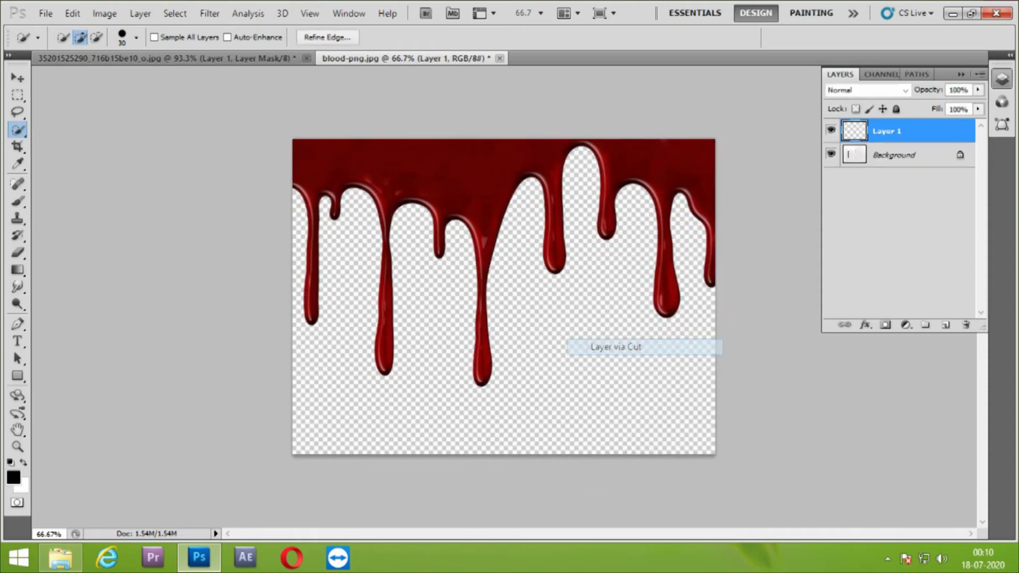
# Select the leftover long drip, cut the selection to a new layer and merge it with Layer 1
pyautogui.click(831, 154)
pyautogui.click(831, 154)
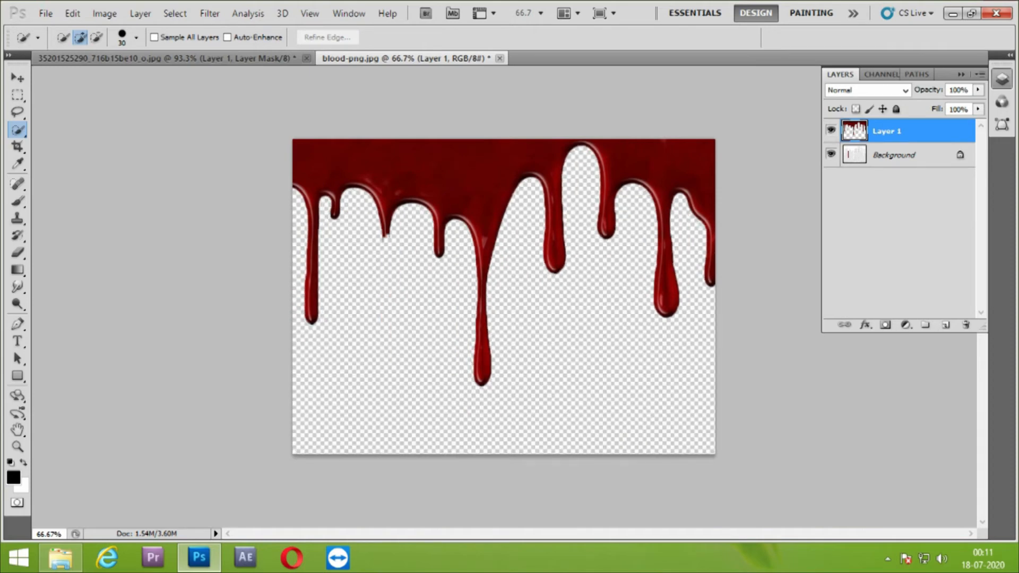
pyautogui.click(831, 154)
pyautogui.click(831, 154)
pyautogui.moveTo(386, 362); pyautogui.dragTo(387, 255)
pyautogui.rightClick(378, 290)
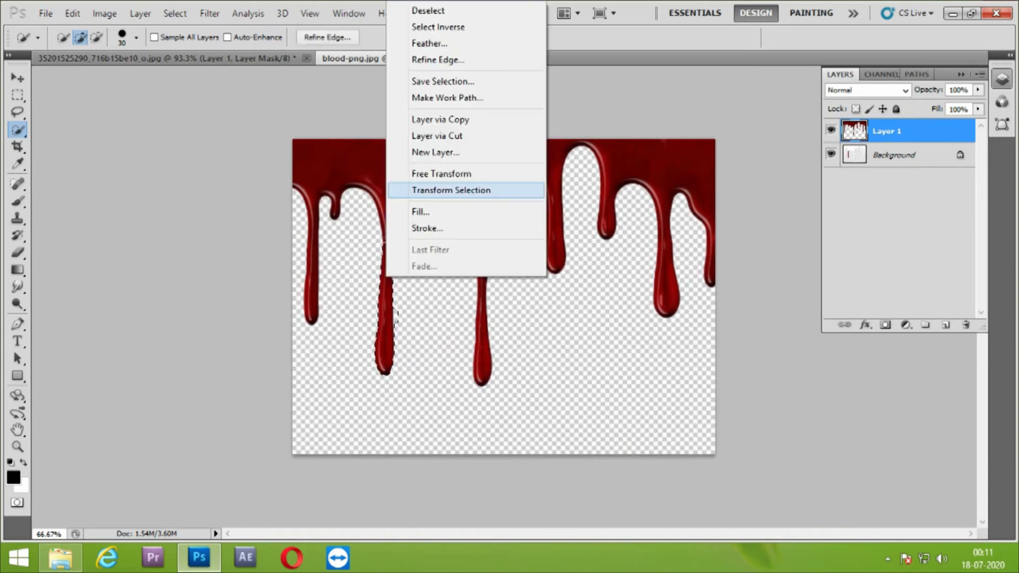
pyautogui.click(470, 136)
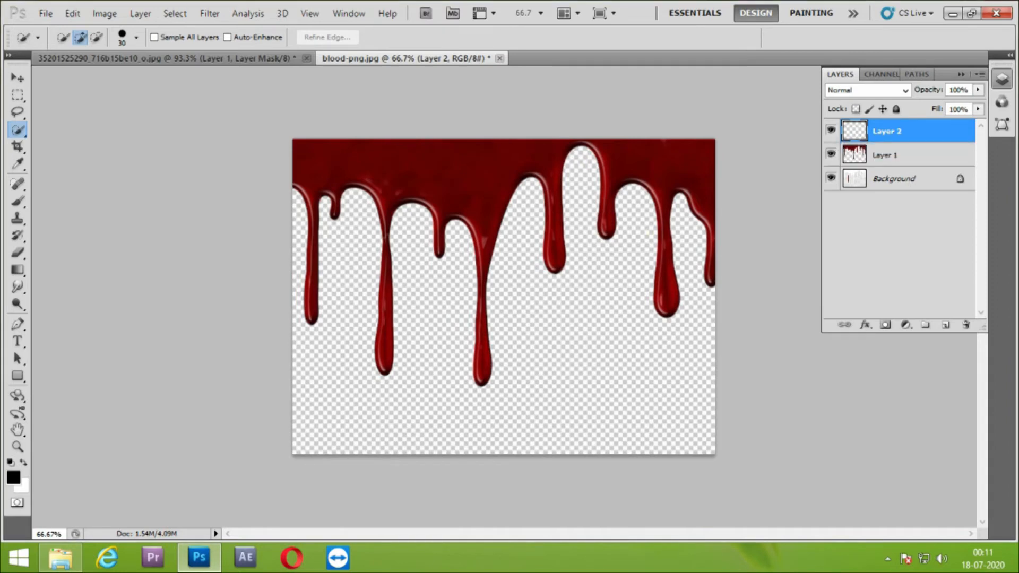
pyautogui.click(902, 155)
pyautogui.keyDown('ctrl'); pyautogui.click(902, 131); pyautogui.keyUp('ctrl')
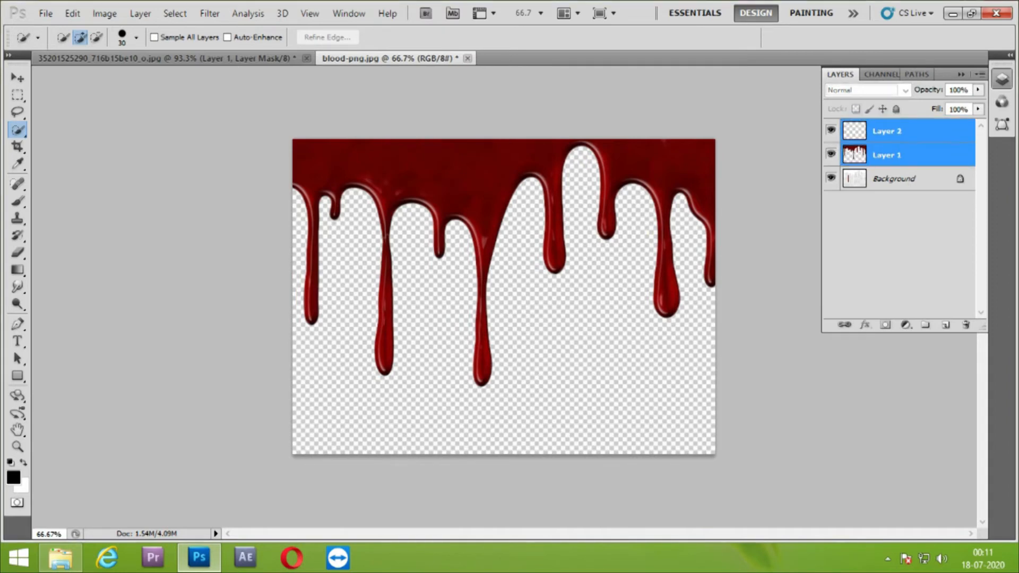
pyautogui.hotkey('ctrl', 'e')
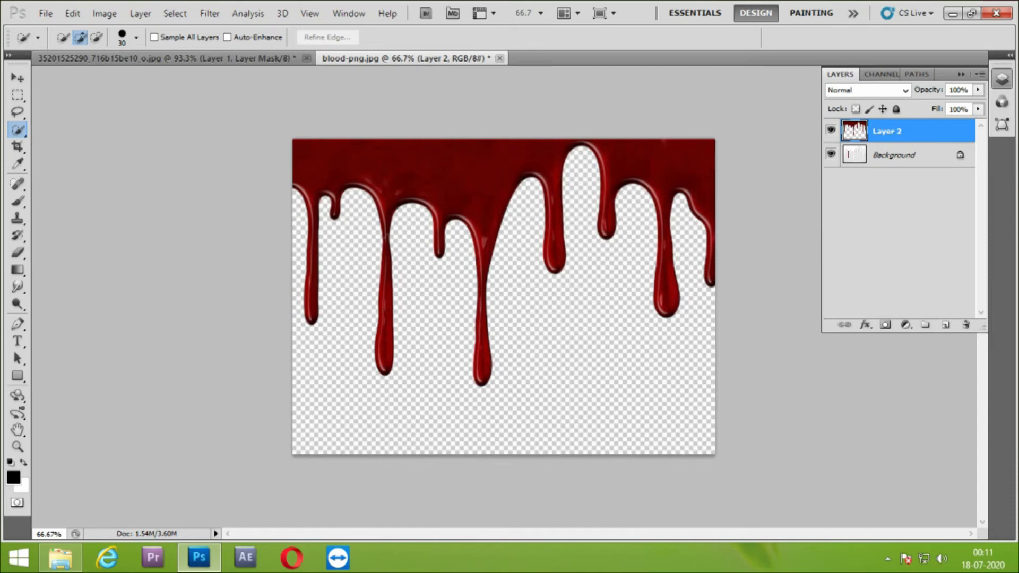
# Select the same long drip on the Background layer, cut it to a new layer and merge it with Layer 2
pyautogui.click(902, 155)
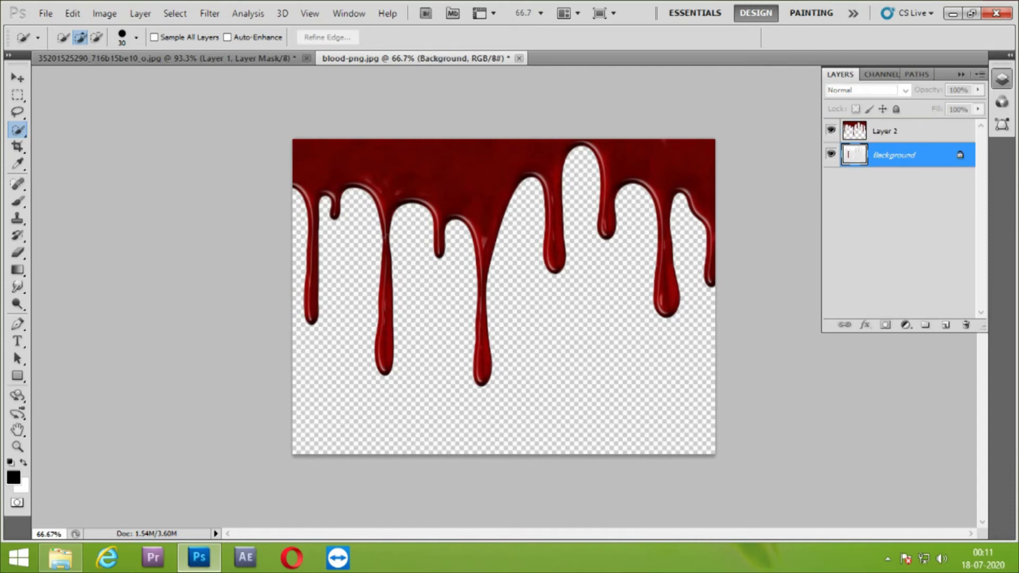
pyautogui.moveTo(386, 263); pyautogui.dragTo(384, 300)
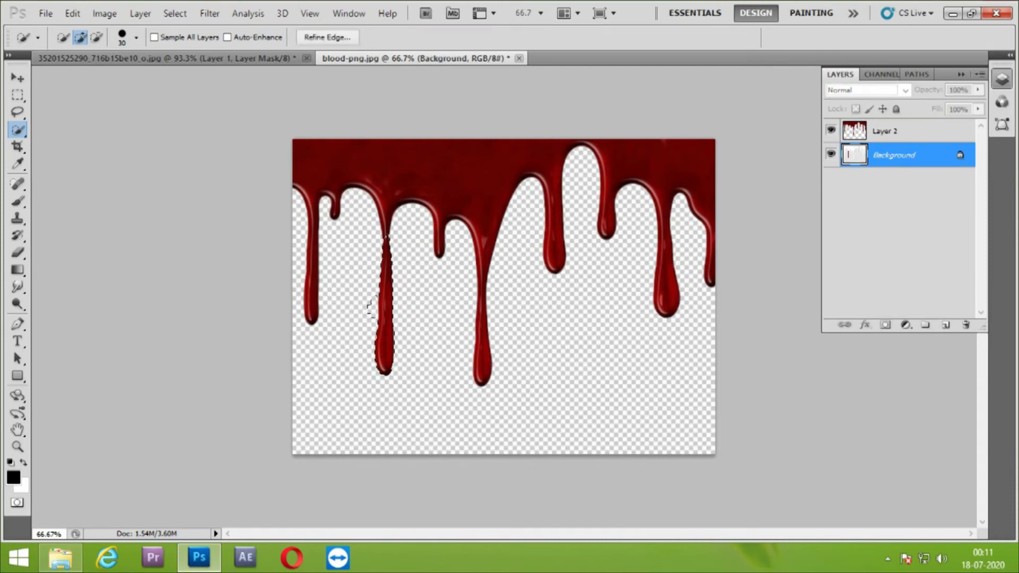
pyautogui.hotkey('ctrl', 'd')
pyautogui.hotkey('ctrl', 'z')
pyautogui.hotkey('ctrl', 'z')
pyautogui.hotkey('ctrl', 'z')
pyautogui.rightClick(378, 340)
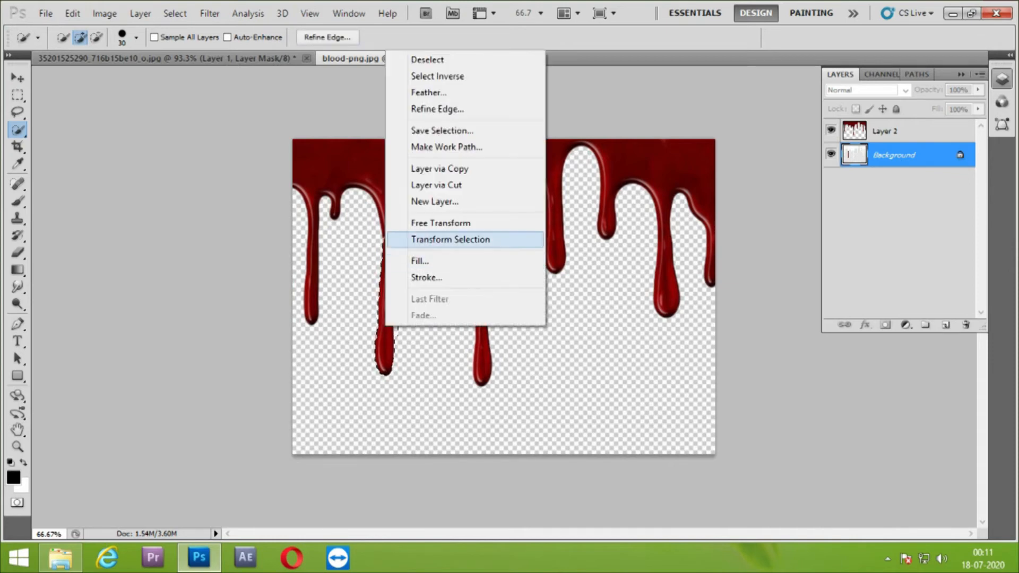
pyautogui.click(403, 185)
pyautogui.click(902, 131)
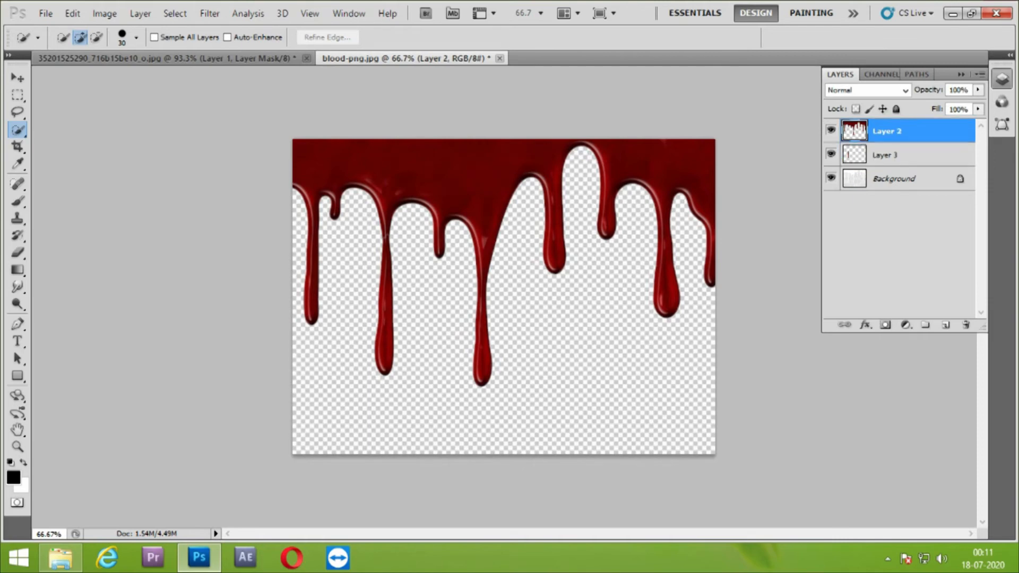
pyautogui.keyDown('ctrl'); pyautogui.click(902, 155); pyautogui.keyUp('ctrl')
pyautogui.hotkey('ctrl', 'e')
# Hide the Background layer of the blood image and define the isolated drips as a brush preset named blood-png.jpg
pyautogui.click(832, 154)
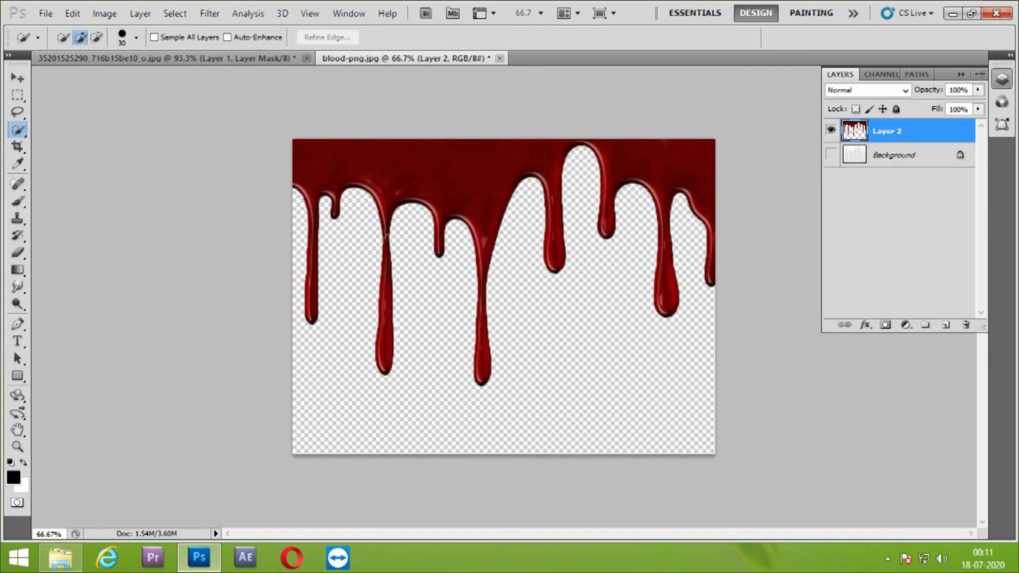
pyautogui.click(46, 13)
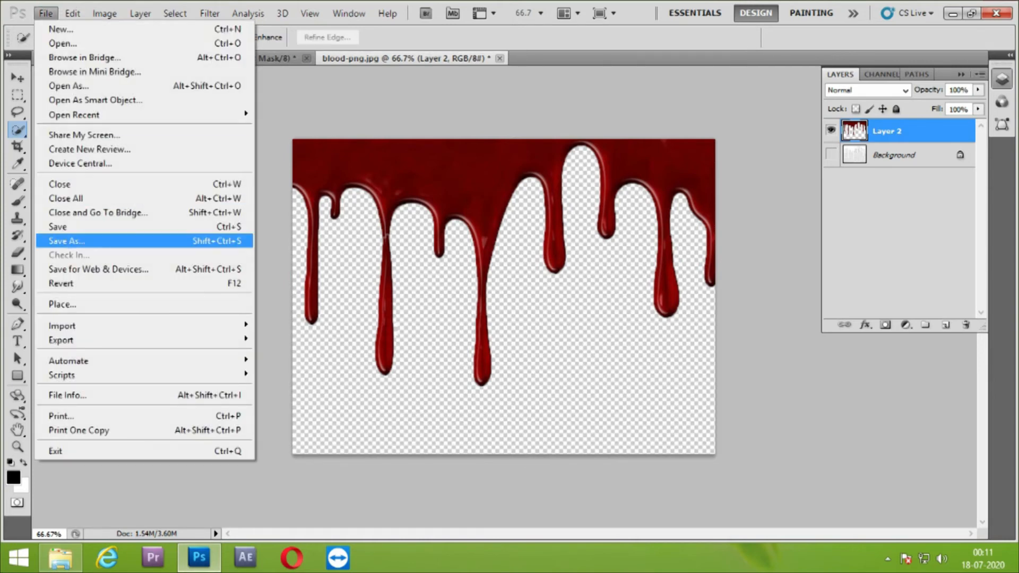
pyautogui.moveTo(73, 13)
pyautogui.click(142, 337)
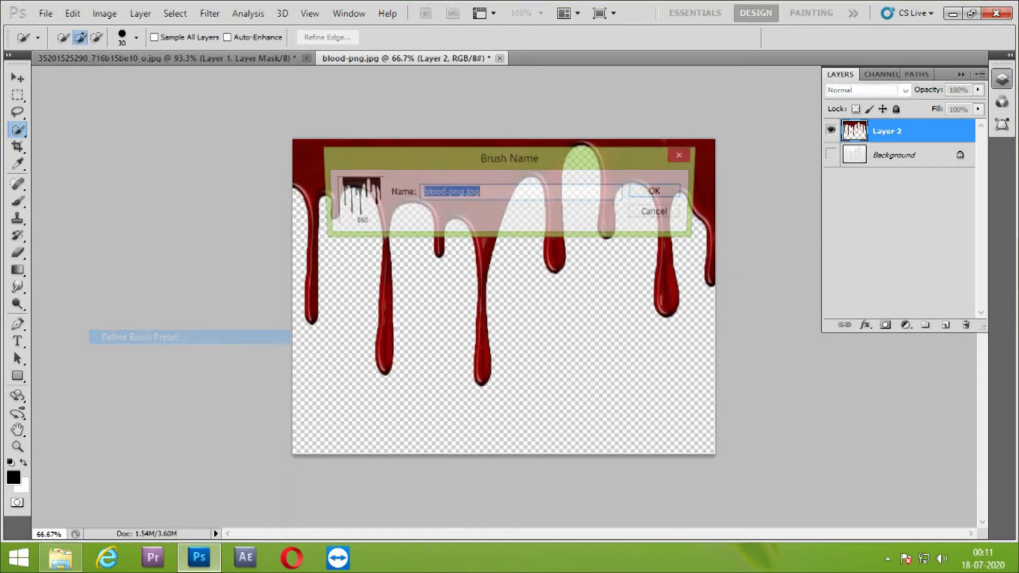
pyautogui.press('Return')
# Switch to the boy's photo document and pick the 850 px blood-drip brush, reduced to 125 px
pyautogui.click(185, 59)
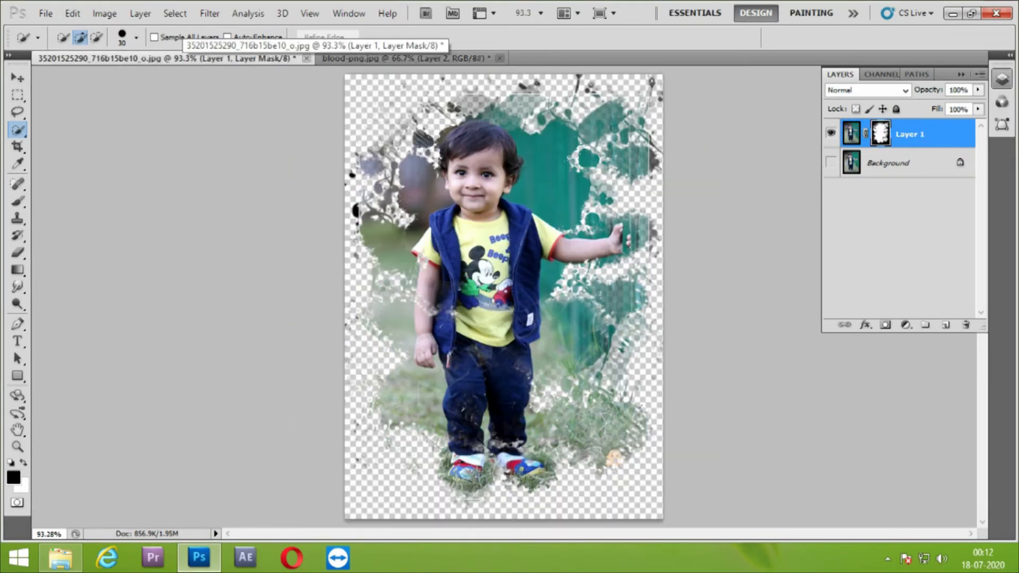
pyautogui.click(18, 202)
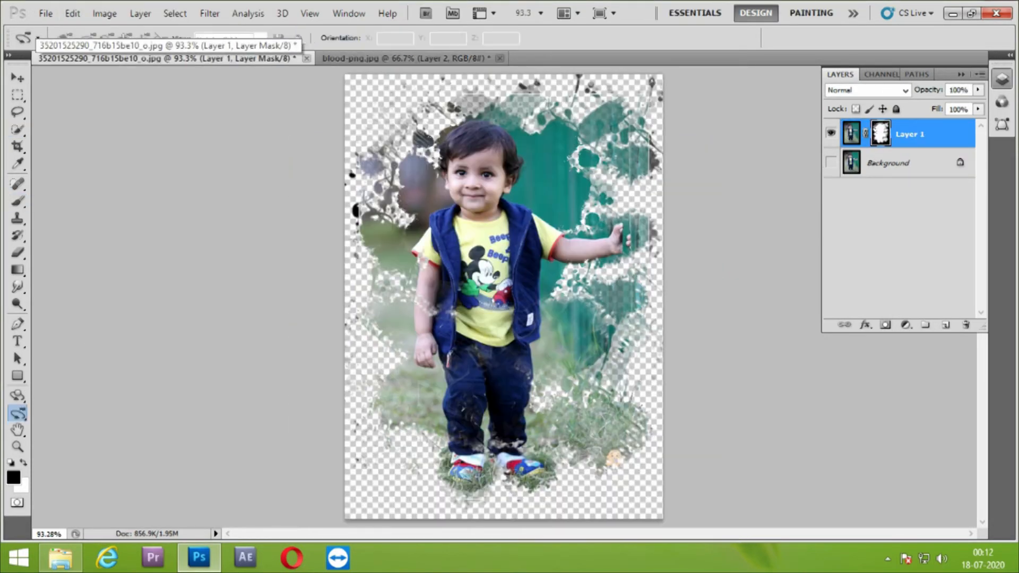
pyautogui.click(77, 38)
pyautogui.click(57, 211)
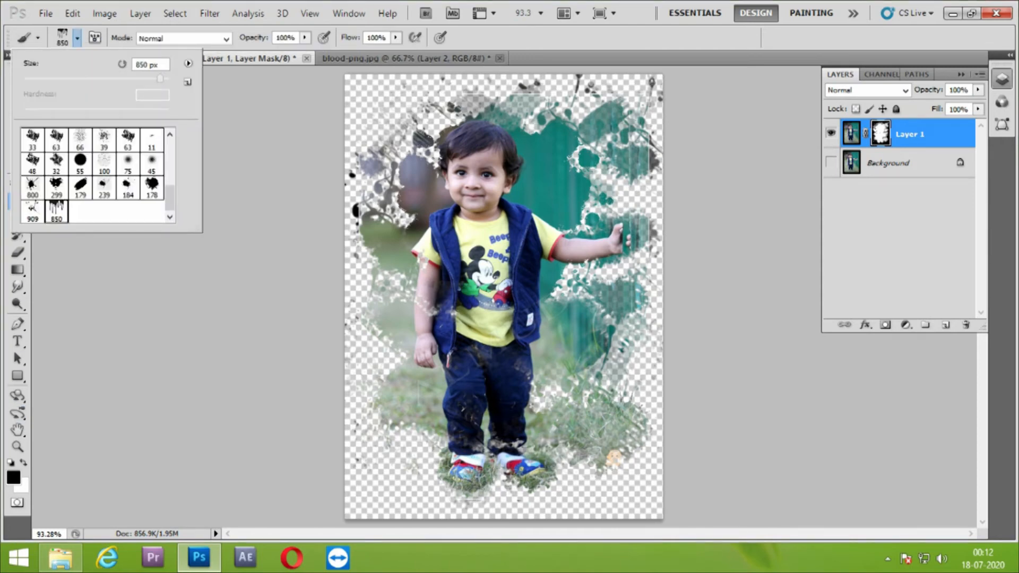
pyautogui.press('Return')
pyautogui.press('[')
pyautogui.press('[')
pyautogui.press('[')
pyautogui.press('[')
pyautogui.press('[')
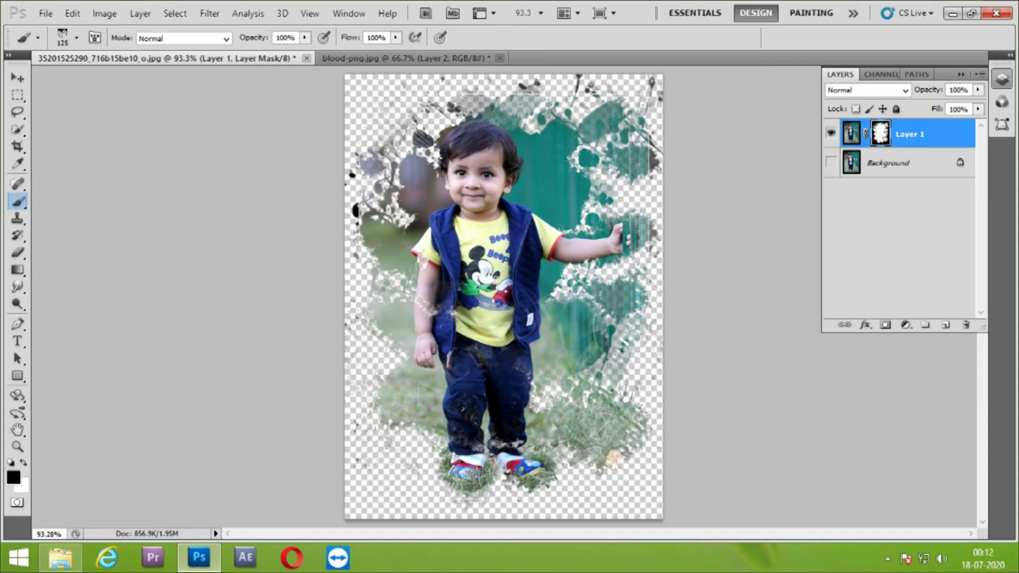
# Try stamping white drips on the layer mask below the boy's shoes with the drip brush
pyautogui.click(495, 495)
pyautogui.press('c')
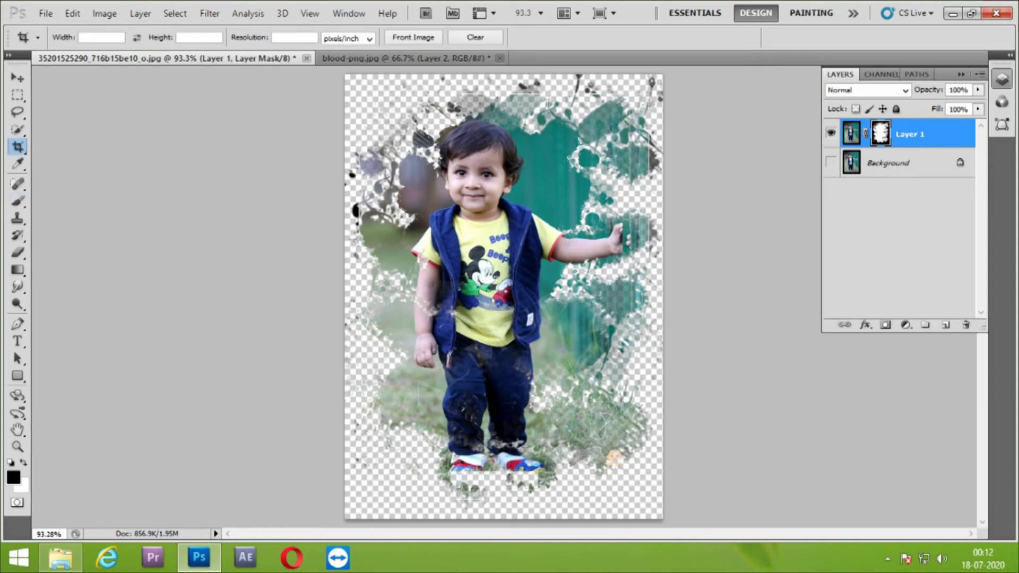
pyautogui.press('x')
pyautogui.press('b')
pyautogui.press('x')
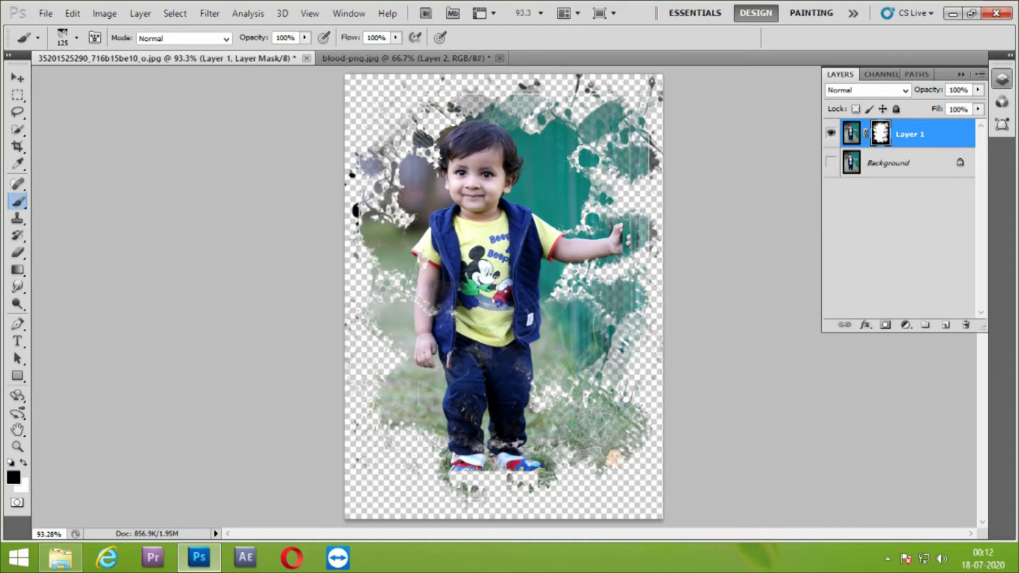
pyautogui.press('x')
pyautogui.click(494, 494)
pyautogui.click(481, 495)
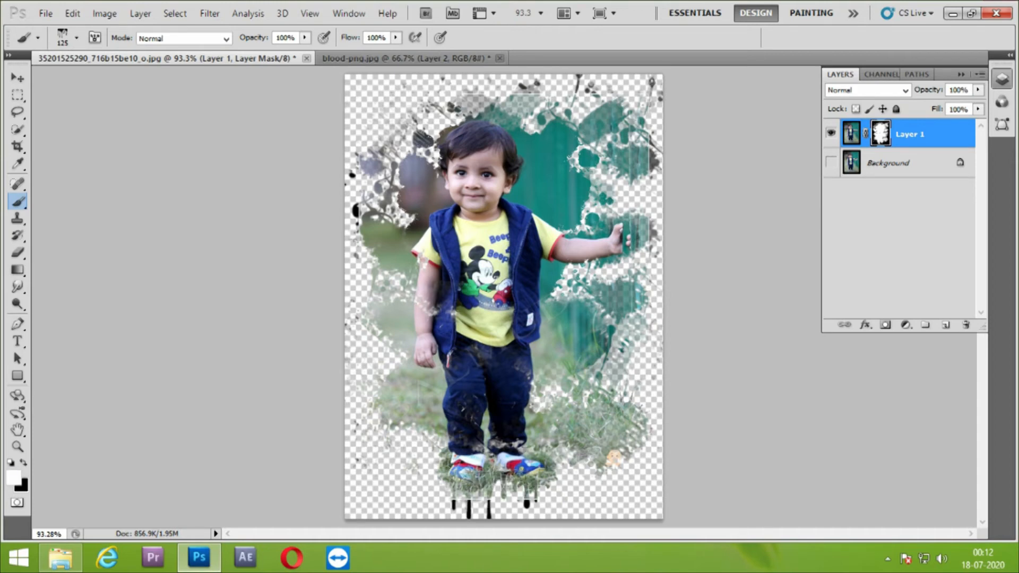
pyautogui.click(495, 494)
# Mask out the drips and grass fringe below the shoes in black and stamp new white drips right under them
pyautogui.press('x')
pyautogui.moveTo(525, 510)
pyautogui.mouseDown()
pyautogui.moveTo(467, 515)
pyautogui.moveTo(523, 509)
pyautogui.mouseUp()
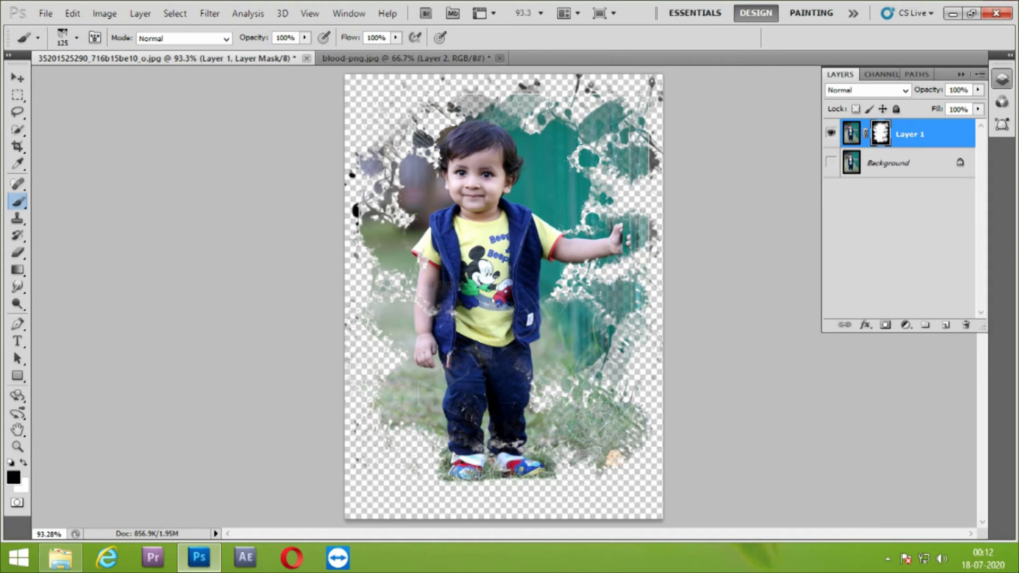
pyautogui.press('x')
pyautogui.click(493, 479)
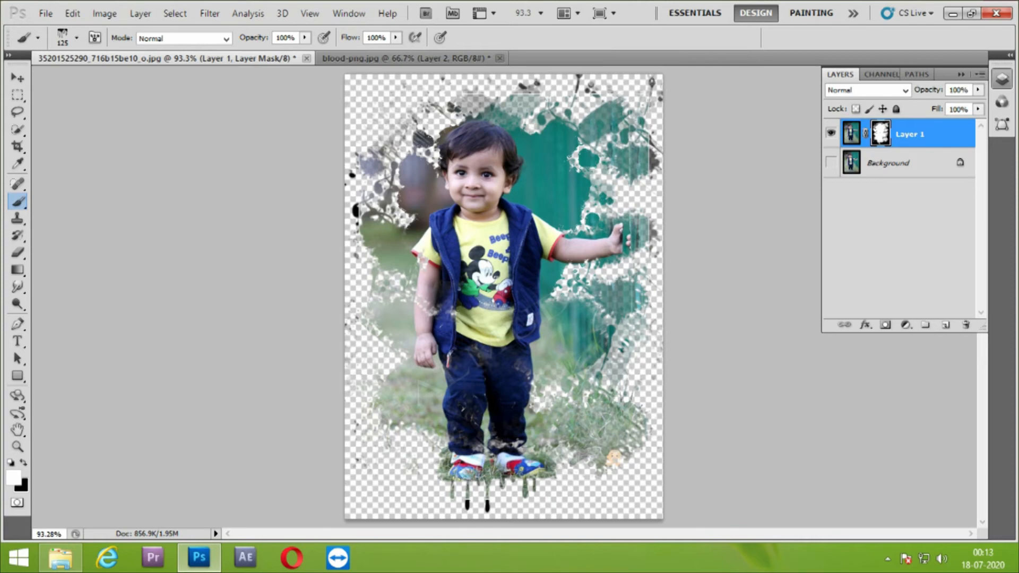
# Try 80 px drip stamps on the mask below the outstretched arm, alternating between white and black
pyautogui.press('[')
pyautogui.press('[')
pyautogui.press('[')
pyautogui.click(590, 261)
pyautogui.click(588, 267)
pyautogui.click(585, 276)
pyautogui.click(590, 271)
pyautogui.press('x')
pyautogui.click(590, 279)
pyautogui.click(588, 281)
pyautogui.click(595, 286)
pyautogui.click(590, 285)
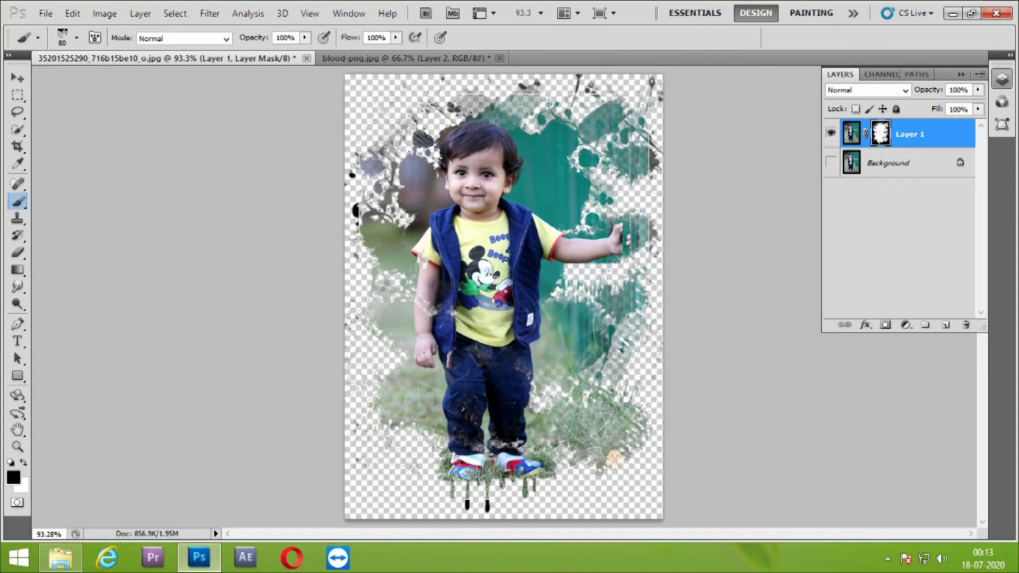
pyautogui.click(588, 272)
pyautogui.press('x')
pyautogui.click(584, 269)
pyautogui.click(592, 272)
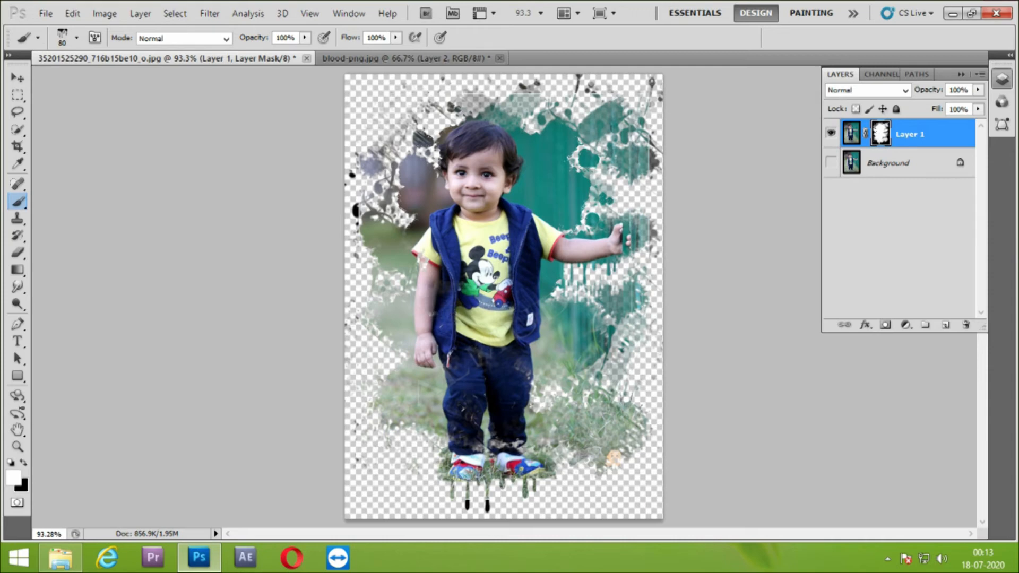
# Enlarge the drip brush to 150 px and mask out the green background below the outstretched arm in black
pyautogui.press(']')
pyautogui.press(']')
pyautogui.press(']')
pyautogui.press(']')
pyautogui.click(596, 270)
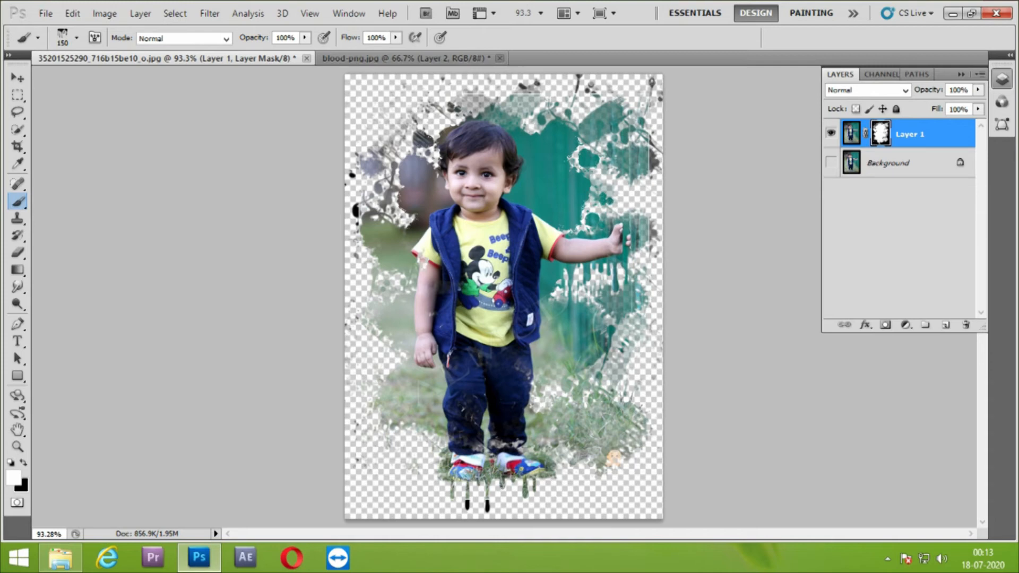
pyautogui.press('x')
pyautogui.moveTo(616, 340)
pyautogui.mouseDown()
pyautogui.moveTo(609, 353)
pyautogui.moveTo(601, 308)
pyautogui.moveTo(590, 342)
pyautogui.moveTo(584, 308)
pyautogui.moveTo(595, 356)
pyautogui.mouseUp()
pyautogui.click(585, 299)
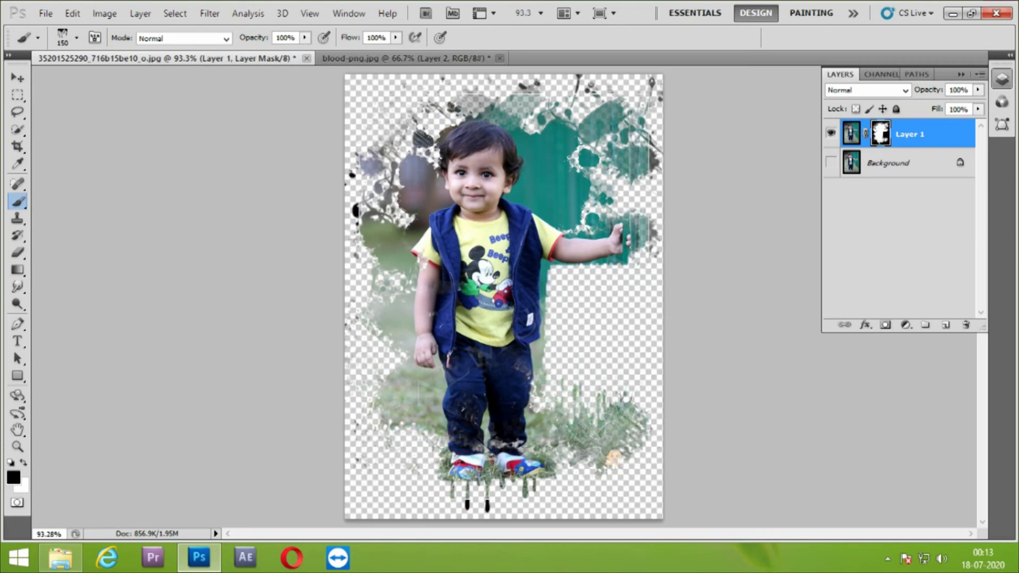
# Stamp white drips on the mask so they hang from the green area under the outstretched arm
pyautogui.press('x')
pyautogui.click(600, 283)
pyautogui.click(601, 283)
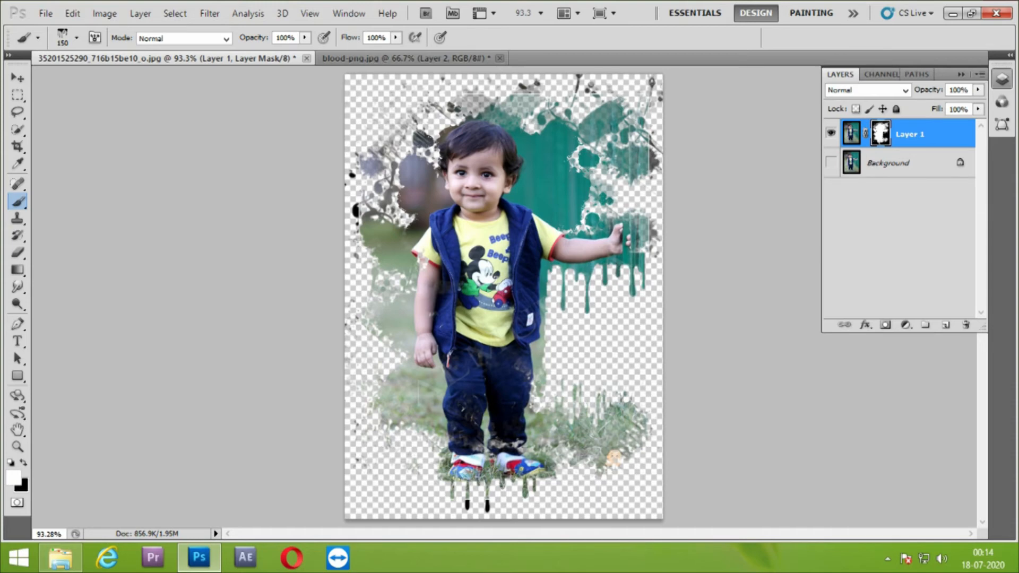
# Pick the 299 px splatter brush, reduce it to 100 px and stamp a splatter in the empty area below the arm's drips
pyautogui.press('[')
pyautogui.press('[')
pyautogui.press('[')
pyautogui.press('[')
pyautogui.press('[')
pyautogui.press('[')
pyautogui.click(77, 38)
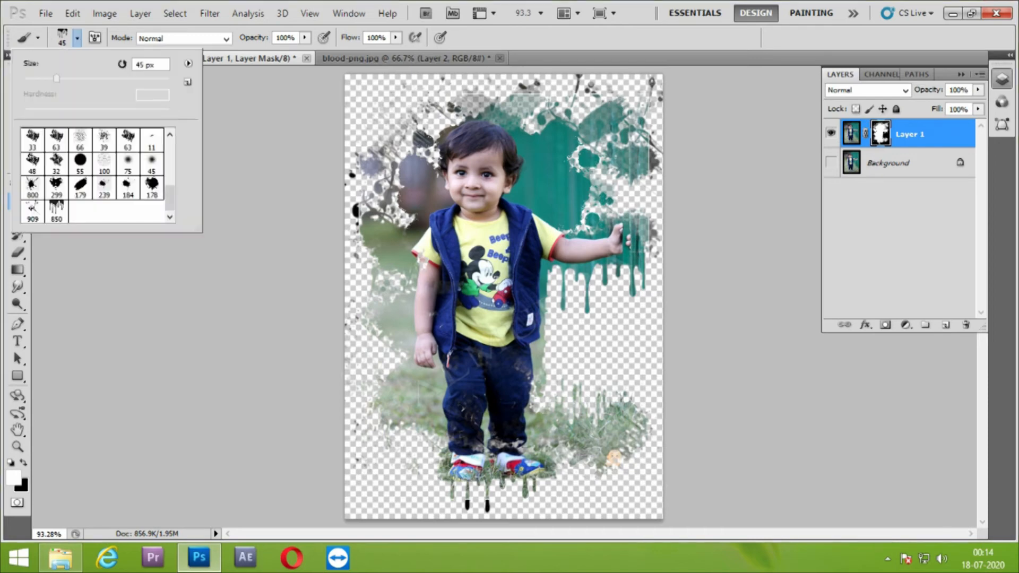
pyautogui.click(56, 188)
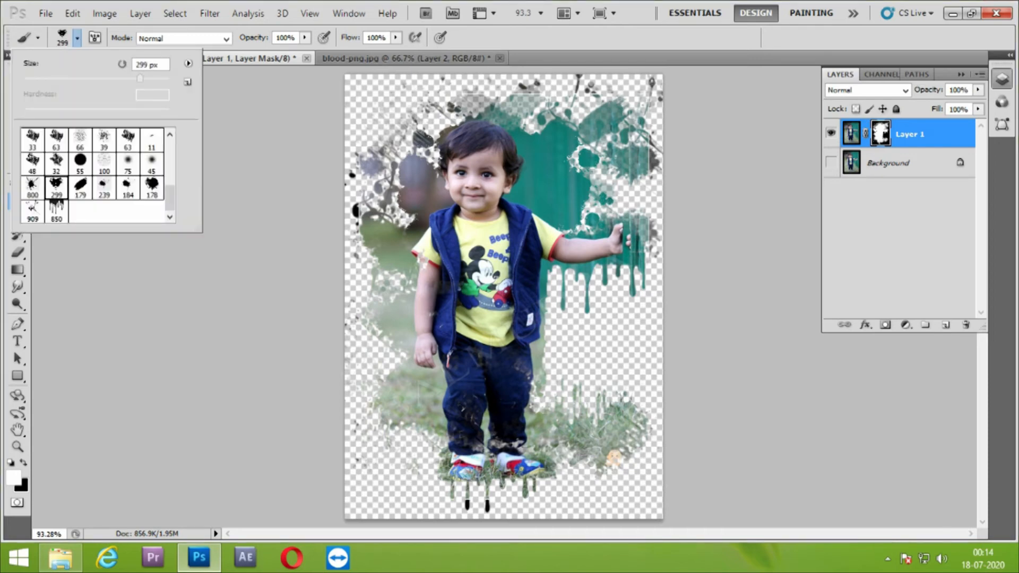
pyautogui.press('Return')
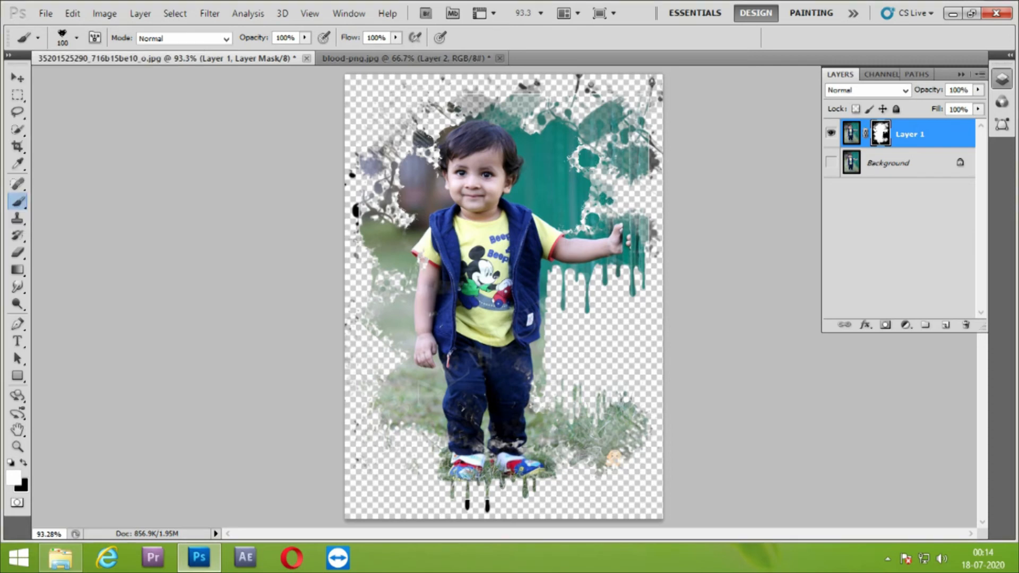
pyautogui.click(597, 343)
# Lower the brush opacity to 55% and stamp smaller splatters of 70 px and 35 px around the green splatter
pyautogui.press('9')
pyautogui.press('9')
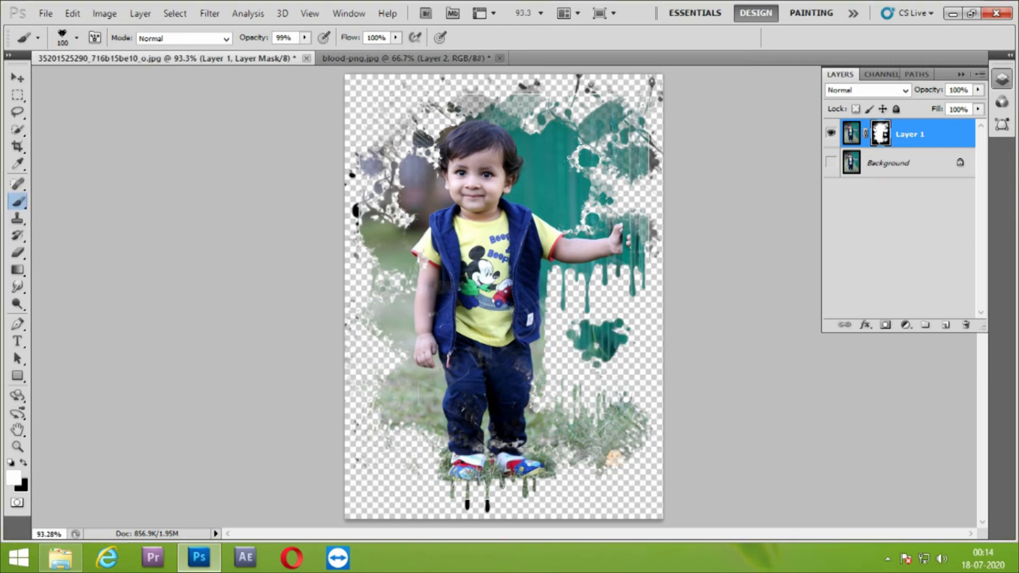
pyautogui.press('[')
pyautogui.press('[')
pyautogui.press('[')
pyautogui.click(638, 375)
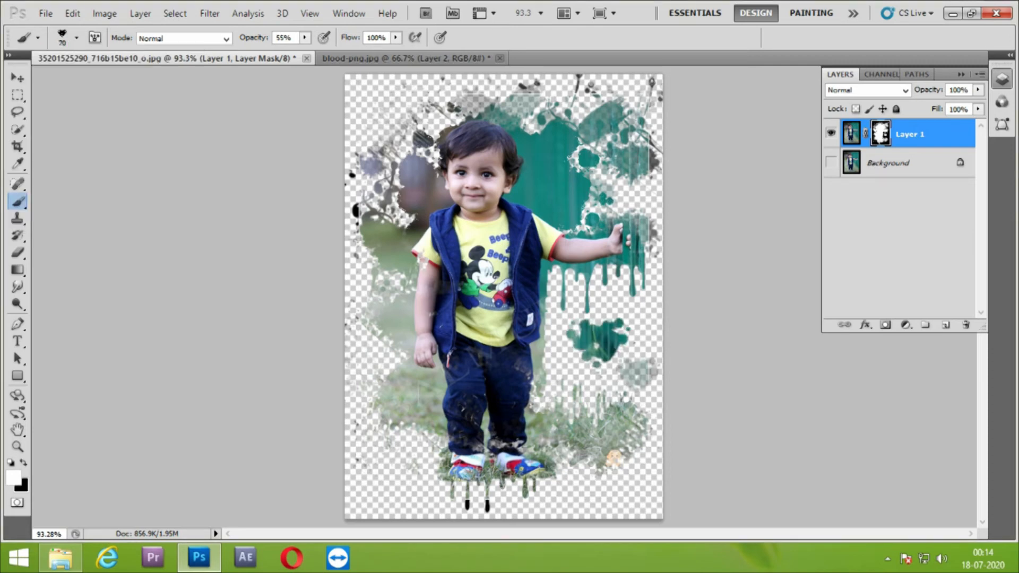
pyautogui.click(643, 327)
pyautogui.click(560, 383)
pyautogui.press('[')
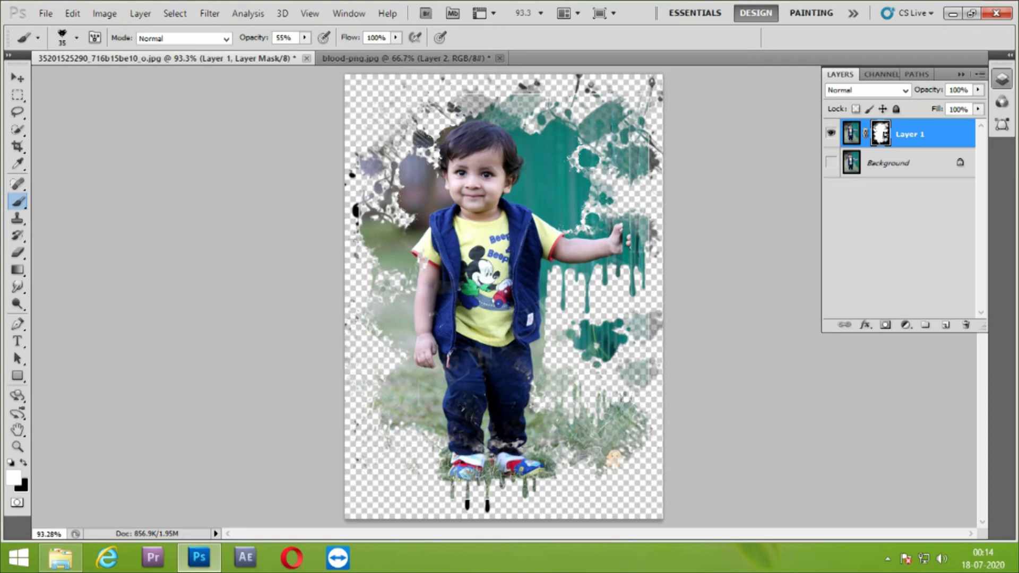
pyautogui.click(608, 311)
pyautogui.click(616, 371)
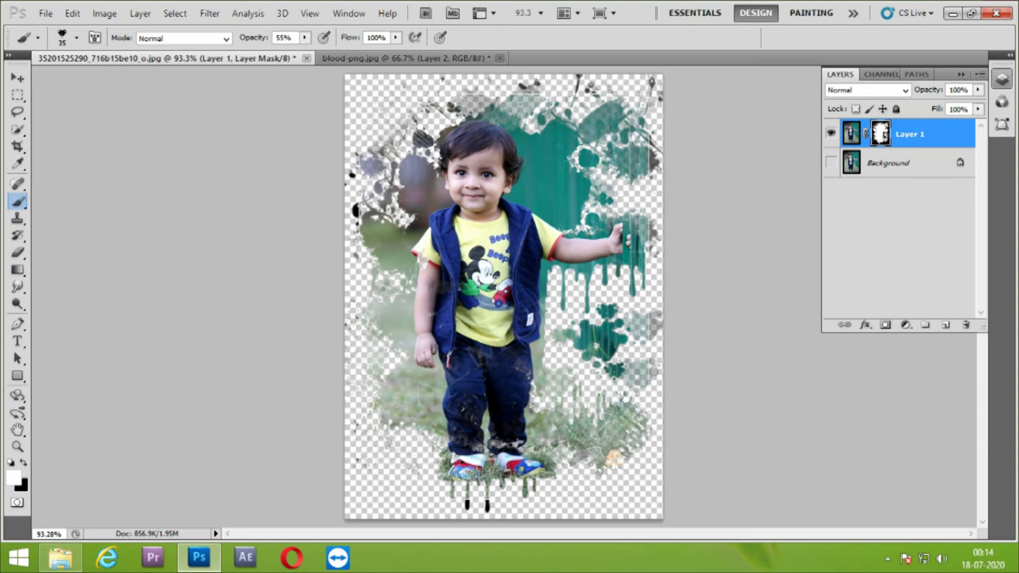
# Pick the 850 px blood-drip brush again, reduce it to 80 px and set black as the painting colour
pyautogui.click(77, 37)
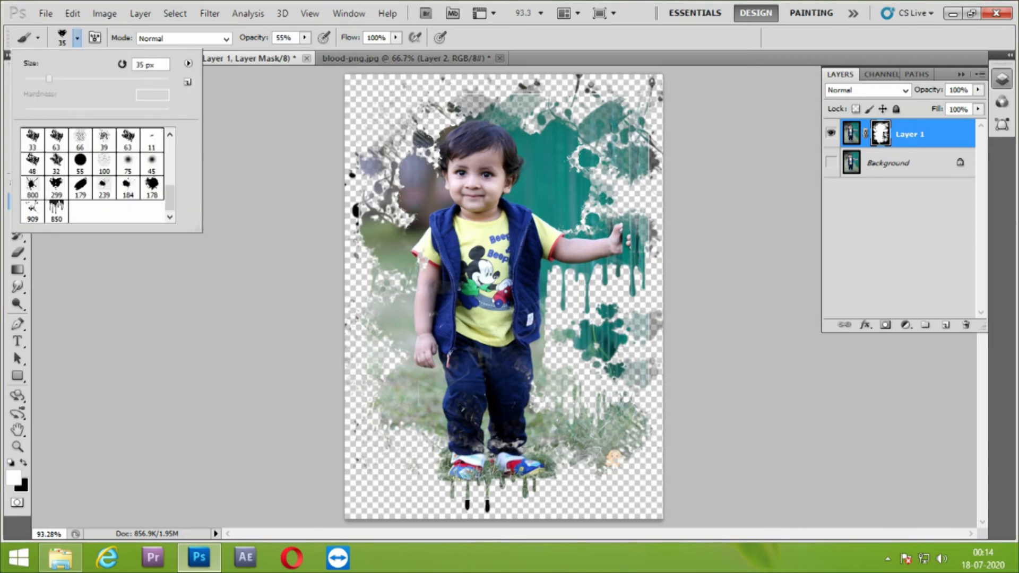
pyautogui.click(57, 211)
pyautogui.press('[')
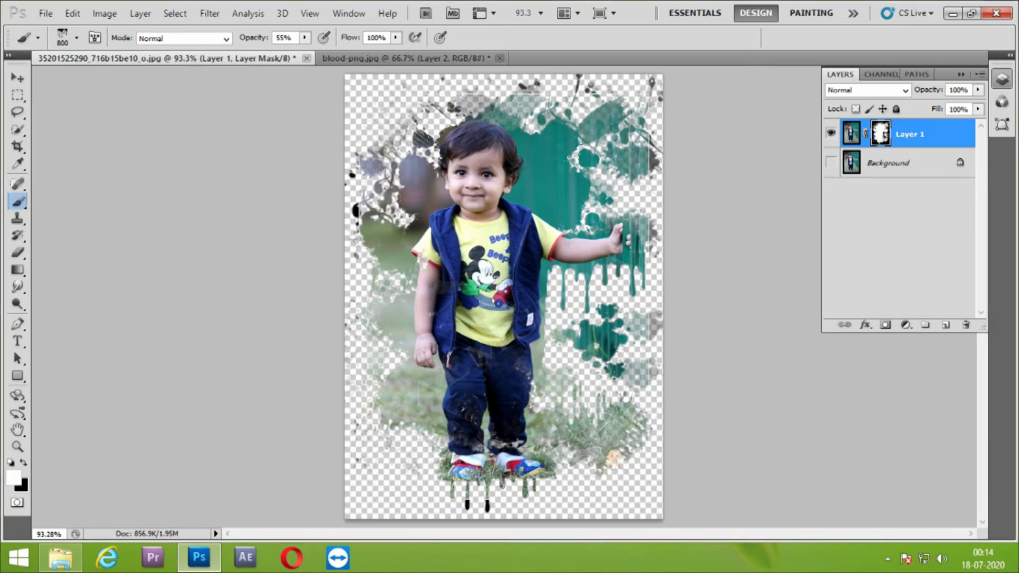
pyautogui.press('[')
pyautogui.press('[')
pyautogui.press('[')
pyautogui.press('[')
pyautogui.press('[')
pyautogui.press('[')
pyautogui.press('e')
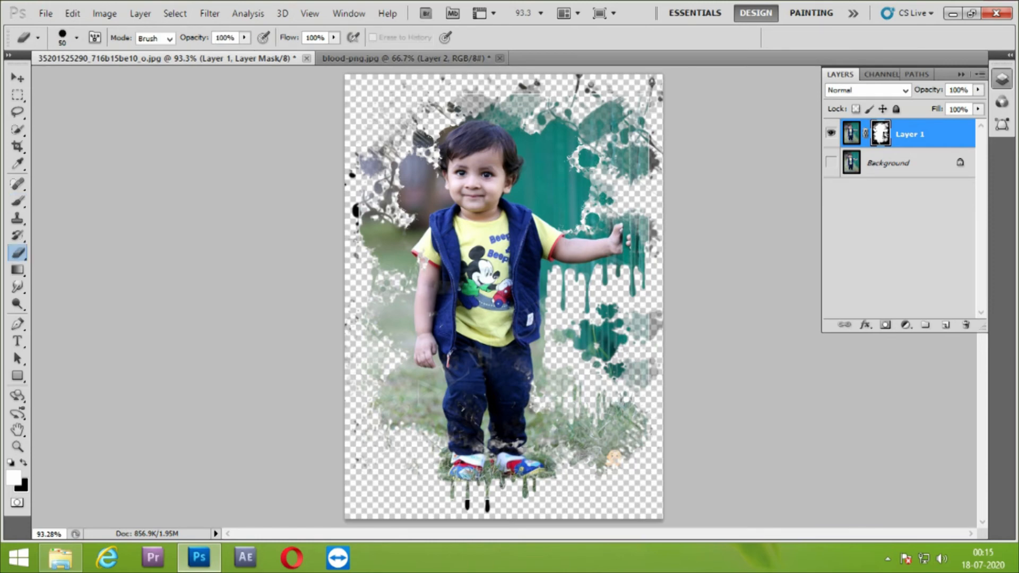
pyautogui.press('x')
pyautogui.press('b')
# Raise the brush opacity to 100% and mask out the drips, grass and shoes below the trousers in black
pyautogui.moveTo(477, 487)
pyautogui.mouseDown()
pyautogui.moveTo(537, 486)
pyautogui.moveTo(467, 495)
pyautogui.mouseUp()
pyautogui.press('0')
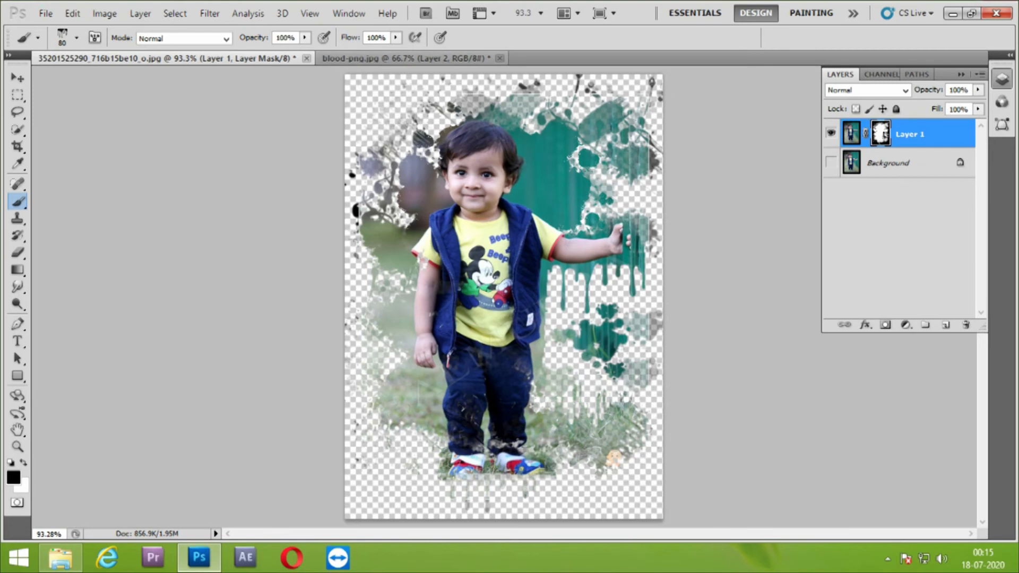
pyautogui.moveTo(456, 495)
pyautogui.mouseDown()
pyautogui.moveTo(539, 482)
pyautogui.moveTo(457, 482)
pyautogui.mouseUp()
pyautogui.press(']')
pyautogui.press(']')
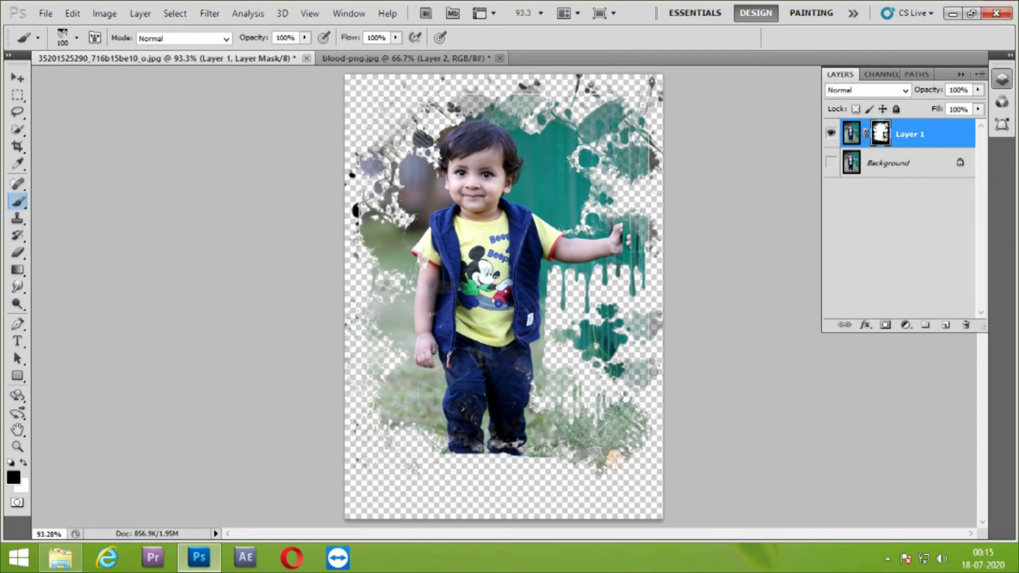
pyautogui.press(']')
pyautogui.press(']')
pyautogui.press('[')
pyautogui.press('[')
pyautogui.moveTo(506, 479)
pyautogui.mouseDown()
pyautogui.moveTo(477, 480)
pyautogui.moveTo(504, 467)
pyautogui.mouseUp()
# Stamp 150 px white drips on the mask below the trousers and hide their dark tips in black
pyautogui.press('x')
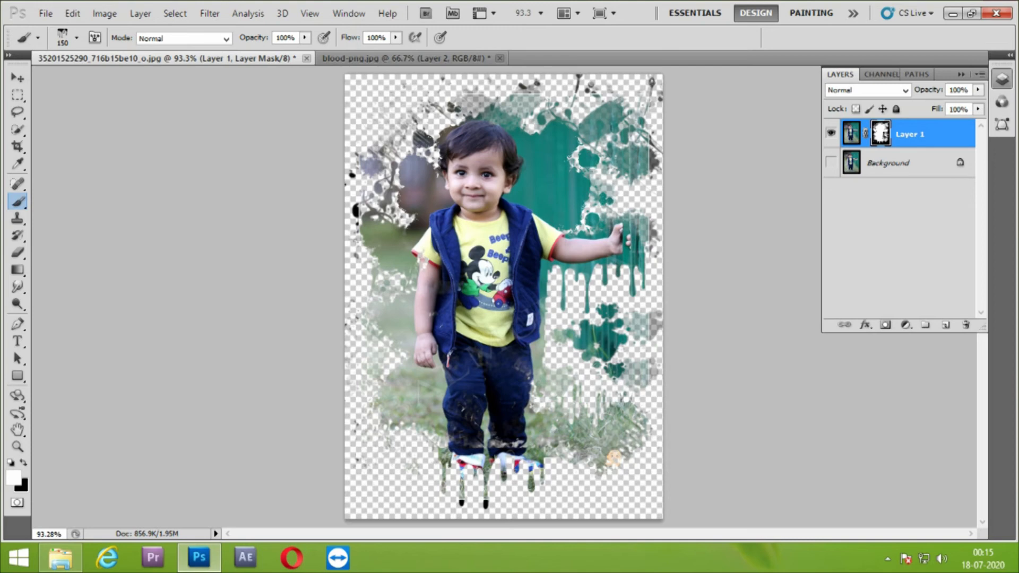
pyautogui.press('x')
pyautogui.click(474, 511)
# Reduce the drip brush to 35 px and paint both shoes back on the mask in white
pyautogui.press('[')
pyautogui.press('[')
pyautogui.press('[')
pyautogui.press('[')
pyautogui.press('[')
pyautogui.press('[')
pyautogui.press('[')
pyautogui.press('[')
pyautogui.moveTo(469, 459)
pyautogui.mouseDown()
pyautogui.moveTo(484, 470)
pyautogui.moveTo(465, 467)
pyautogui.moveTo(531, 471)
pyautogui.moveTo(505, 469)
pyautogui.mouseUp()
pyautogui.press('x')
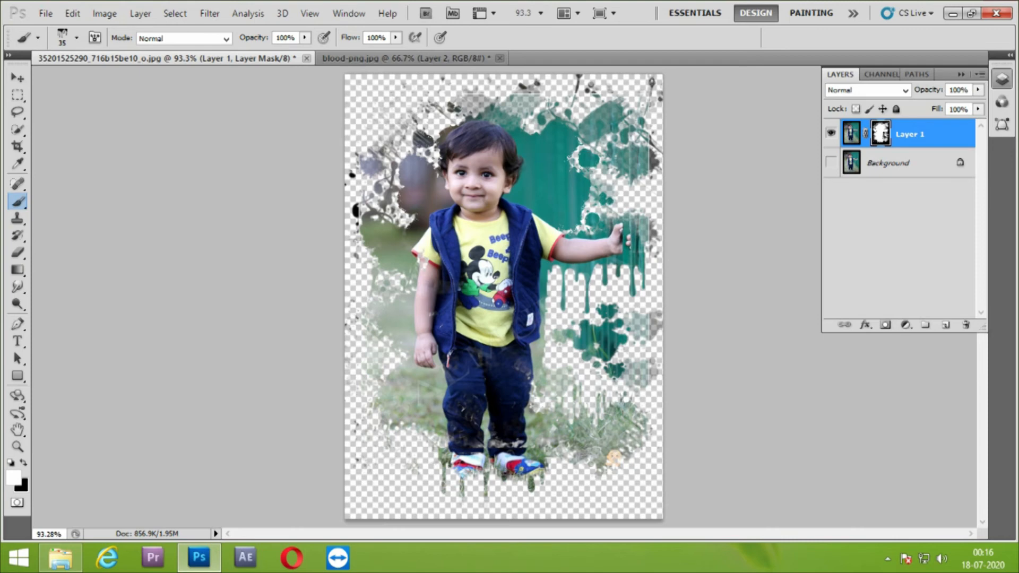
# Enlarge the drip brush to 70 px and stamp short white drips under both shoes
pyautogui.press(']')
pyautogui.press(']')
pyautogui.press(']')
pyautogui.click(529, 483)
pyautogui.click(466, 480)
pyautogui.click(465, 479)
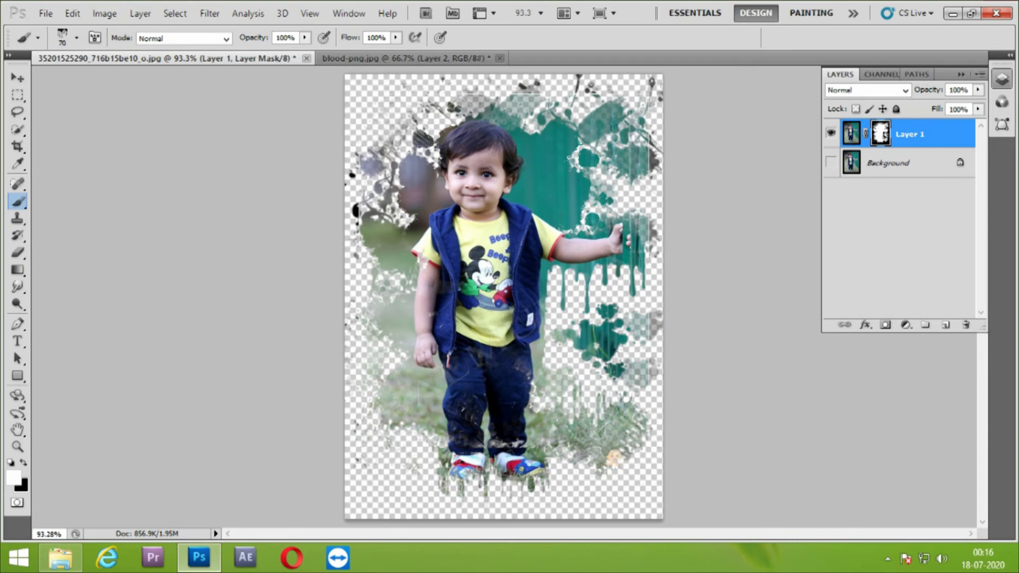
# Mask out the lower grass patch beside the boy's legs, below his lowered hand, in black with the drip brush
pyautogui.press('[')
pyautogui.press('[')
pyautogui.press('[')
pyautogui.press('x')
pyautogui.moveTo(399, 378)
pyautogui.mouseDown()
pyautogui.moveTo(411, 414)
pyautogui.moveTo(381, 395)
pyautogui.moveTo(426, 388)
pyautogui.moveTo(425, 429)
pyautogui.moveTo(441, 399)
pyautogui.moveTo(443, 431)
pyautogui.mouseUp()
pyautogui.press(']')
pyautogui.press(']')
pyautogui.press(']')
pyautogui.press(']')
pyautogui.click(423, 377)
# Stamp 90 px white drips along the lower edge of the grass area under the lowered hand
pyautogui.press('x')
pyautogui.click(405, 379)
pyautogui.click(421, 379)
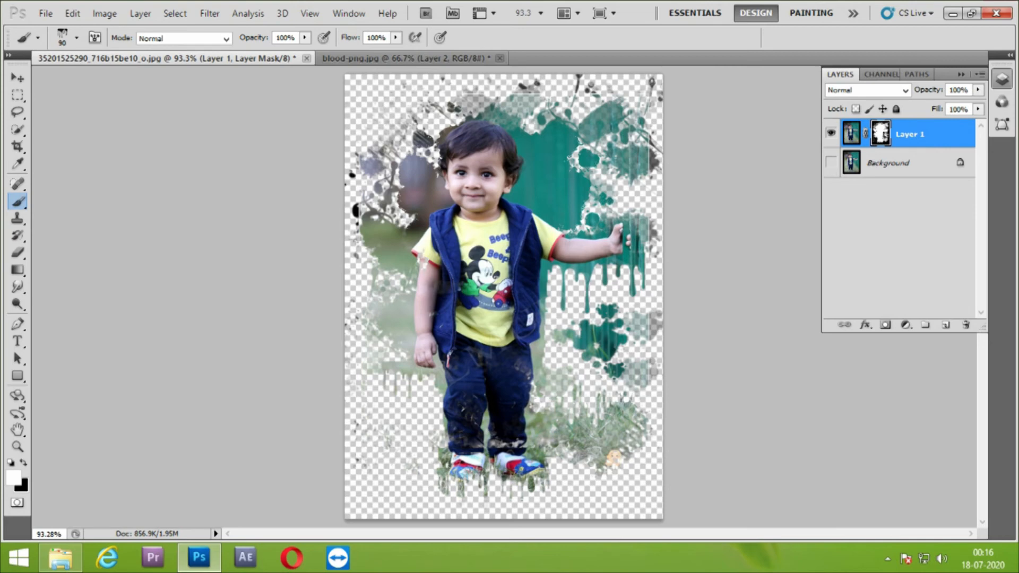
# Reduce the drip brush to 45 px and add a new empty layer above Layer 1
pyautogui.press('[')
pyautogui.press('[')
pyautogui.press('[')
pyautogui.press('[')
pyautogui.press('[')
pyautogui.press('x')
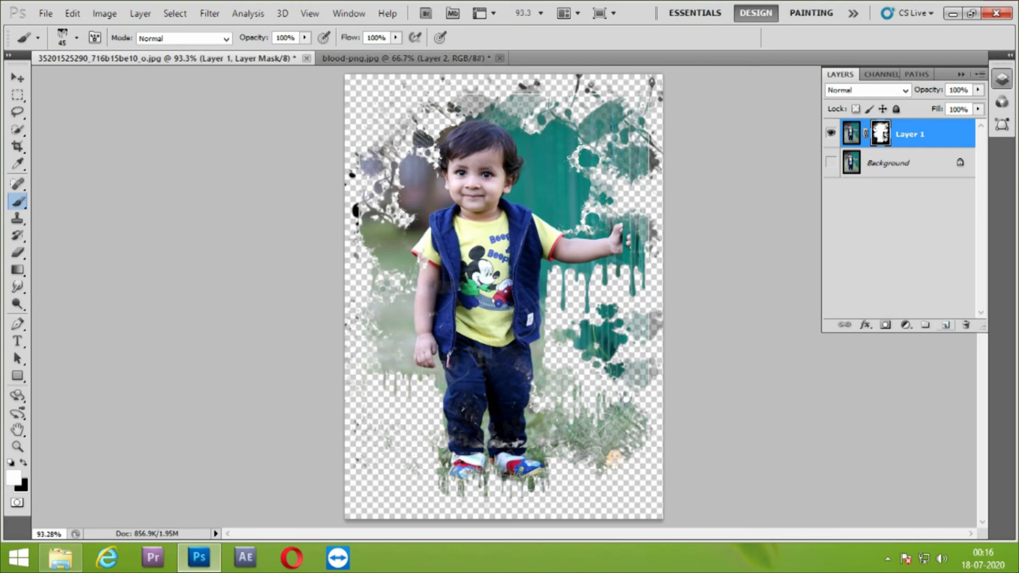
pyautogui.click(946, 325)
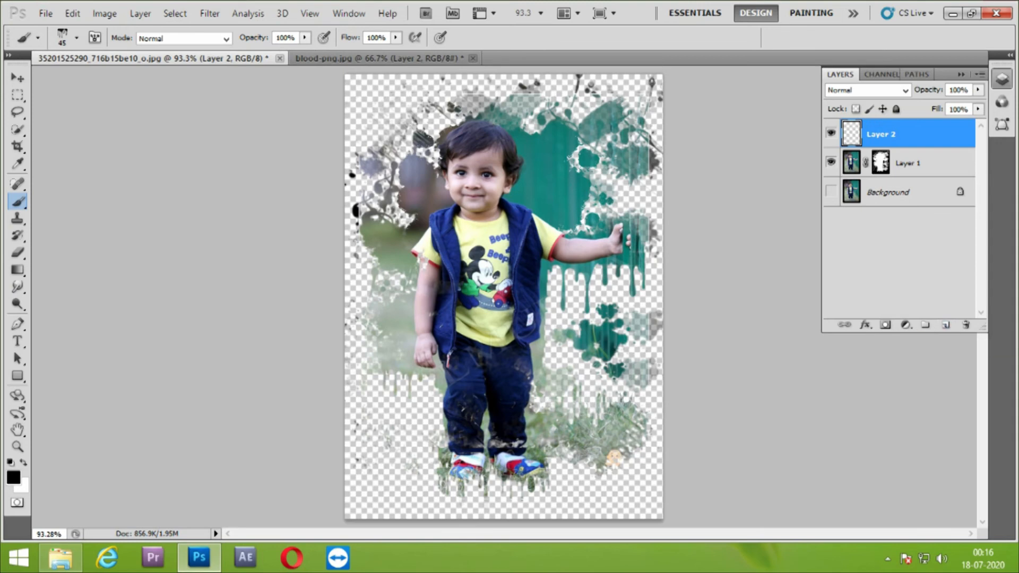
# Switch to the 33 px splatter brush preset
pyautogui.click(77, 38)
pyautogui.click(32, 139)
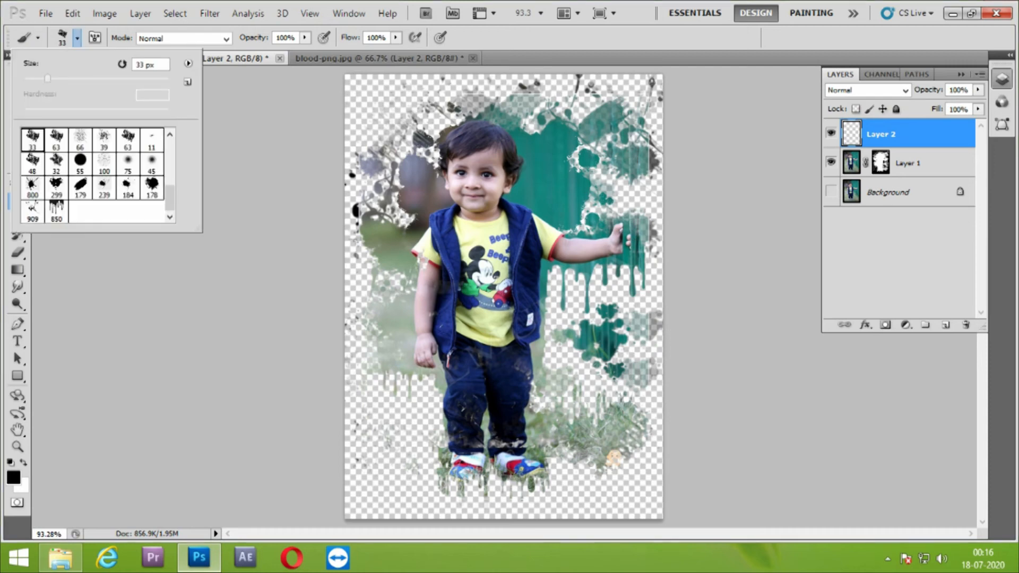
# Fill Layer 2 with a pale pink sampled from the boy's face
pyautogui.keyDown('alt'); pyautogui.click(472, 159); pyautogui.keyUp('alt')
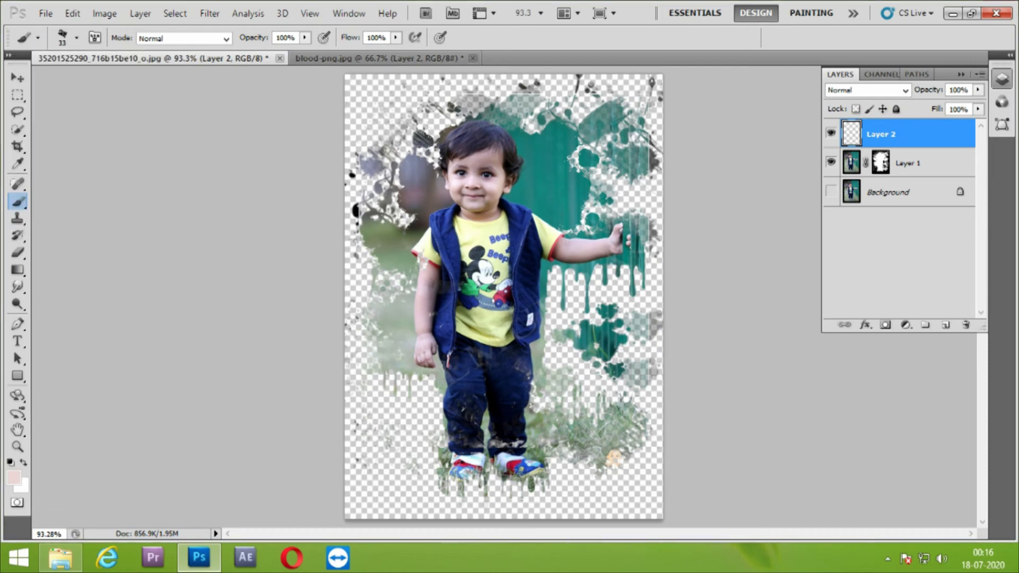
pyautogui.hotkey('ctrl', 'BackSpace')
pyautogui.hotkey('alt', 'BackSpace')
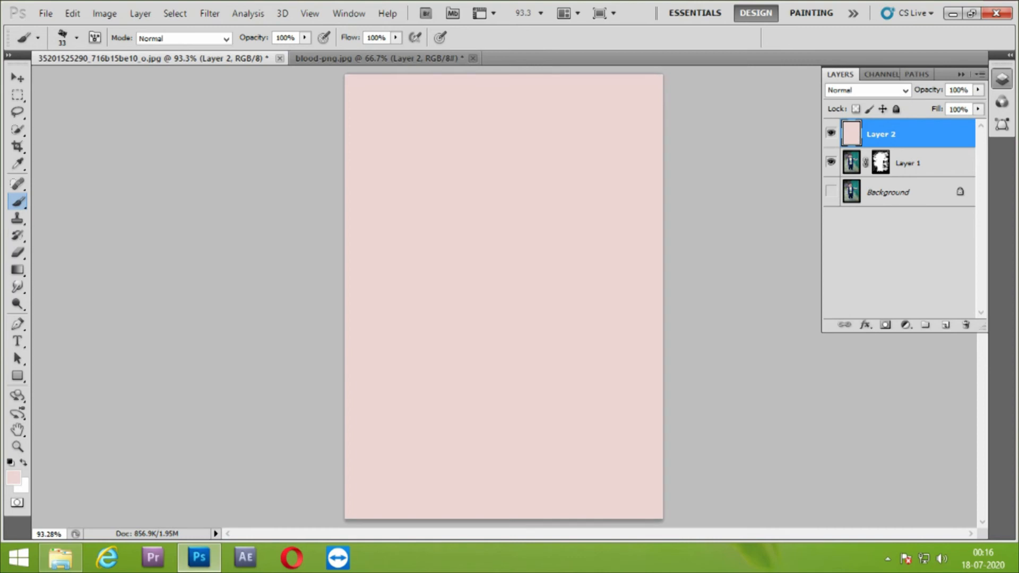
# Fill Layer 2 with a pale yellow sampled from the boy's T-shirt, hiding the layer while picking the colour
pyautogui.hotkey('alt', '[')
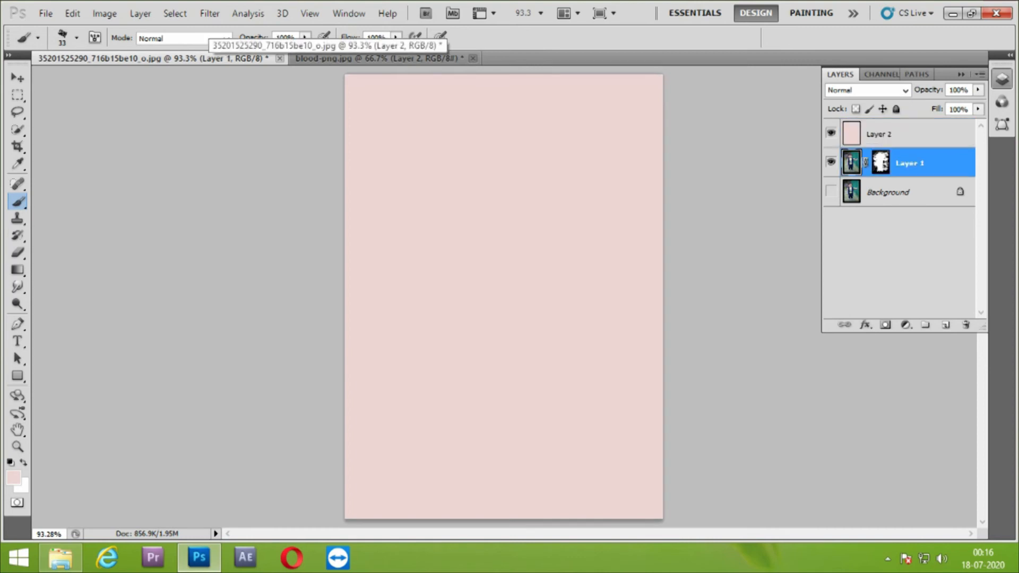
pyautogui.click(831, 134)
pyautogui.keyDown('alt'); pyautogui.click(466, 239); pyautogui.keyUp('alt')
pyautogui.click(832, 133)
pyautogui.click(897, 134)
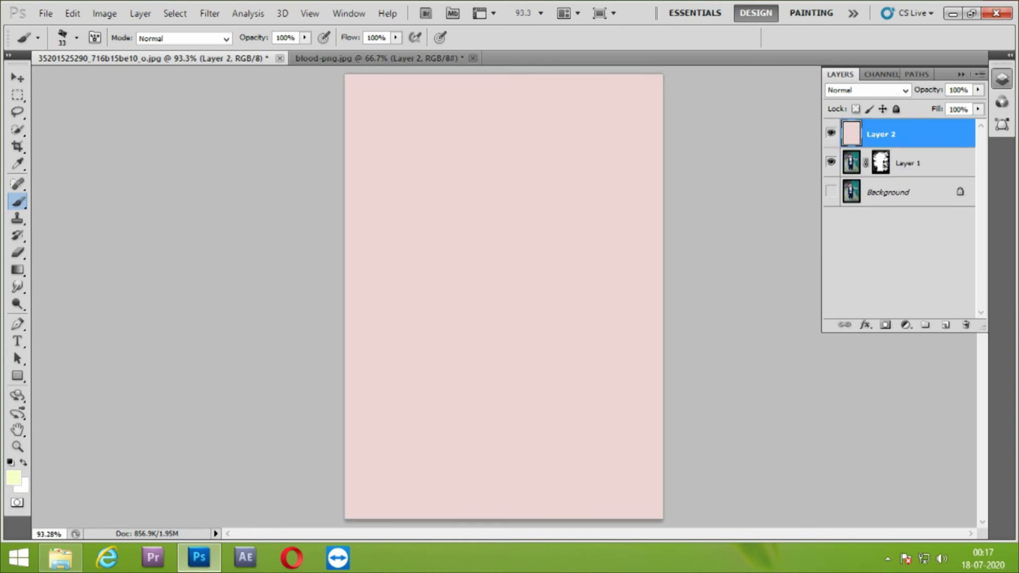
pyautogui.hotkey('ctrl', 'BackSpace')
pyautogui.hotkey('alt', 'BackSpace')
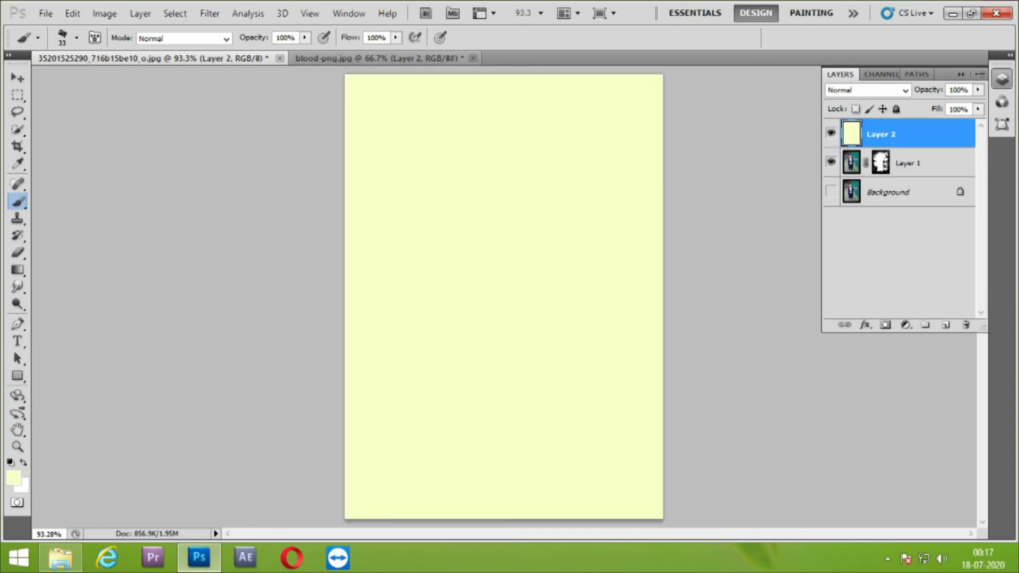
# Add a new layer above Layer 2 and fill a large circular selection in the upper middle with white, leaving nothing selected
pyautogui.click(946, 325)
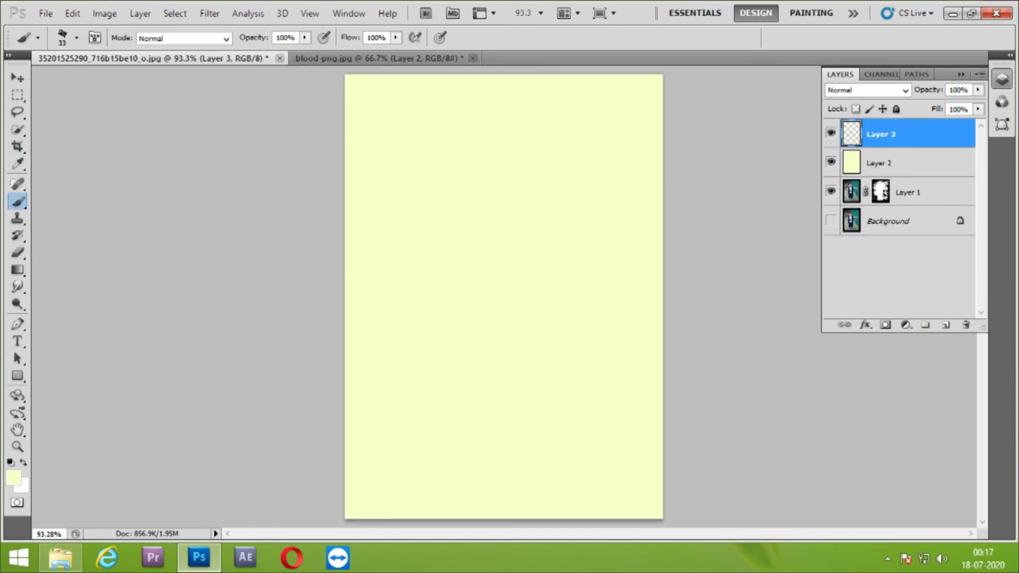
pyautogui.press('m')
pyautogui.rightClick(19, 95)
pyautogui.click(96, 108)
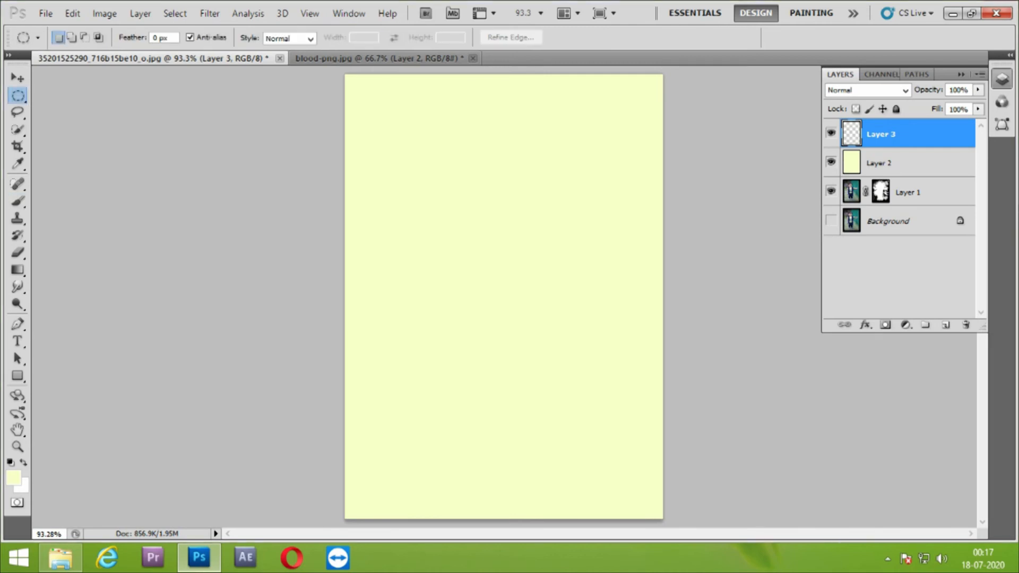
pyautogui.moveTo(588, 366); pyautogui.dragTo(588, 365)
pyautogui.moveTo(520, 297); pyautogui.dragTo(555, 327)
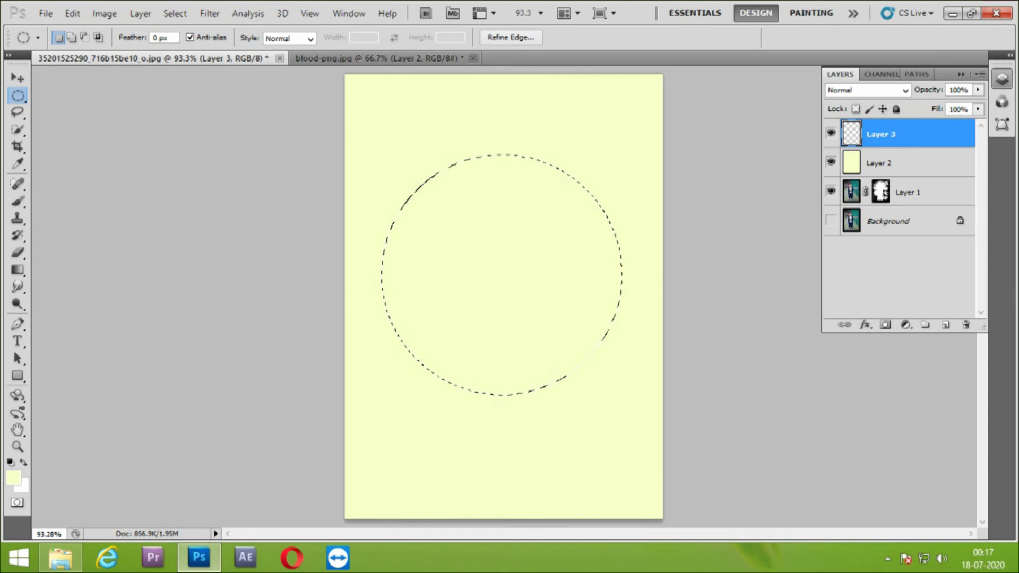
pyautogui.hotkey('ctrl', 'BackSpace')
pyautogui.hotkey('ctrl', 'd')
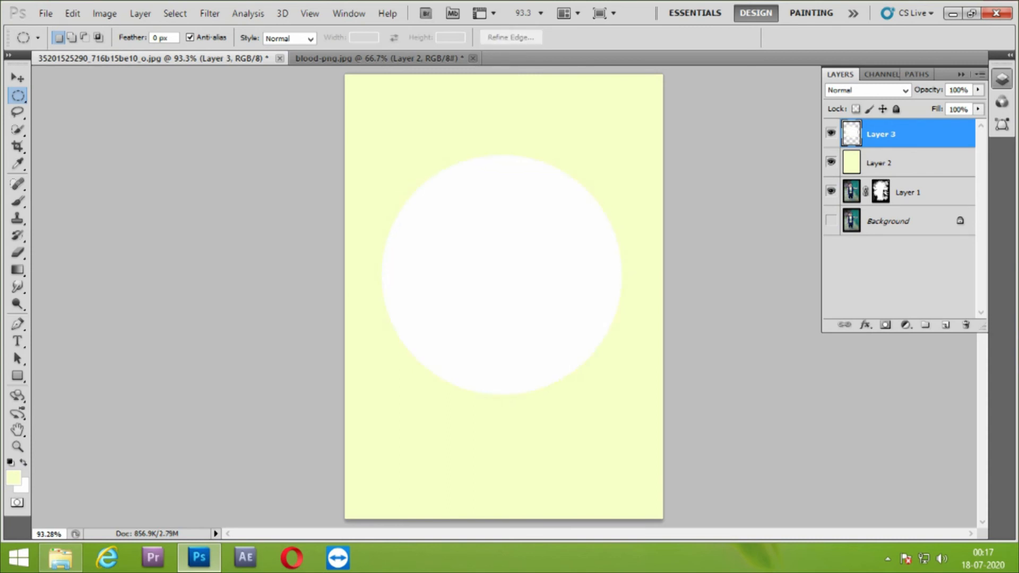
# Apply a Gaussian Blur with a 42-pixel radius to the white circle on Layer 3
pyautogui.click(210, 14)
pyautogui.moveTo(229, 149)
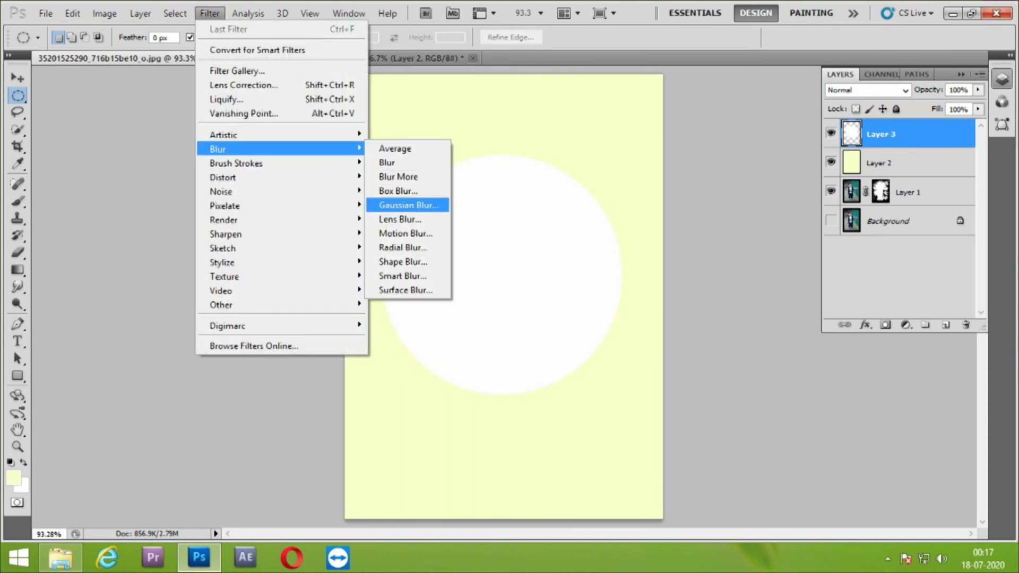
pyautogui.click(409, 205)
pyautogui.moveTo(512, 331); pyautogui.dragTo(442, 331)
pyautogui.moveTo(510, 104); pyautogui.dragTo(780, 111)
pyautogui.moveTo(713, 339); pyautogui.dragTo(759, 338)
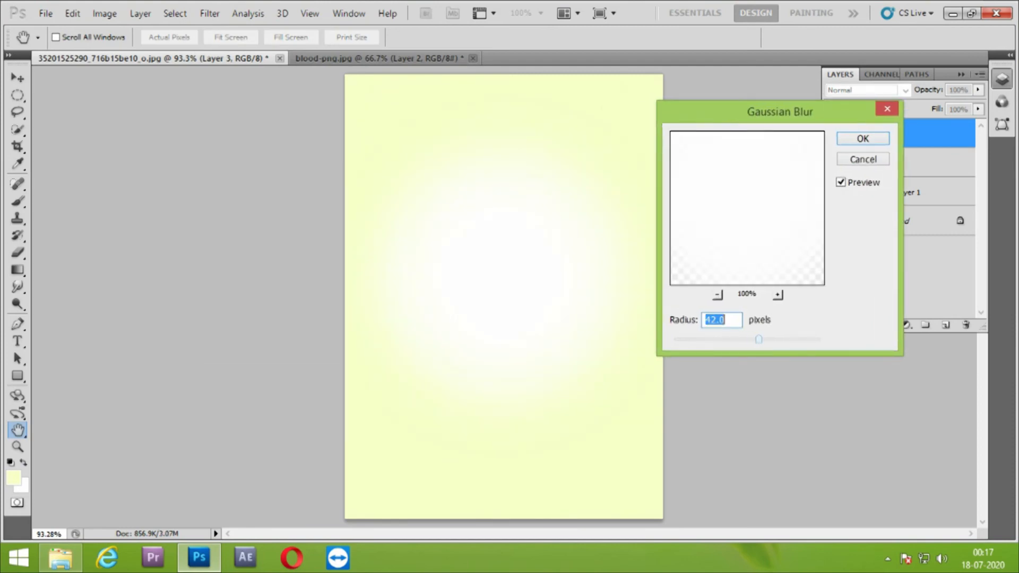
pyautogui.click(863, 138)
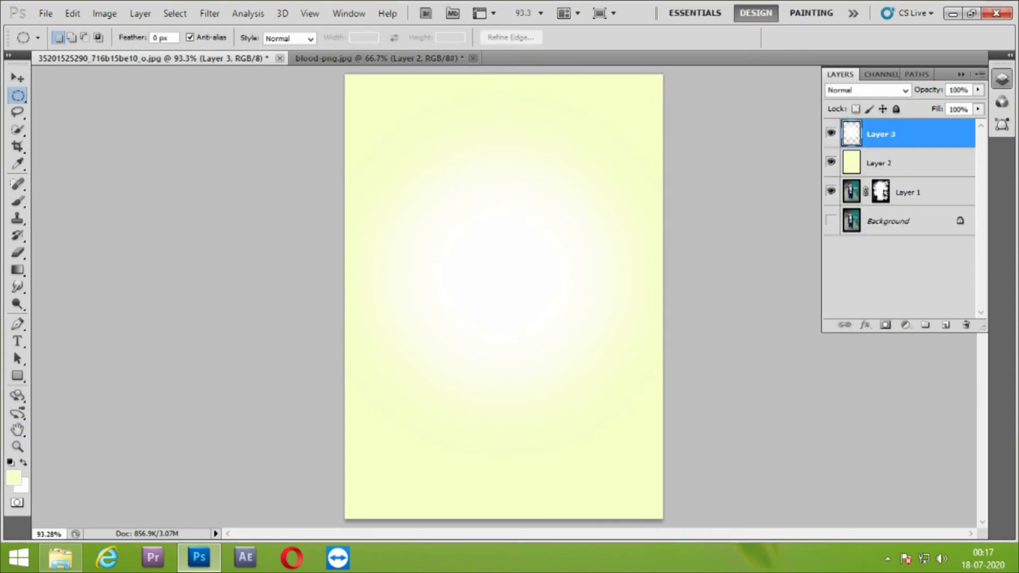
# Move the masked photo layer, Layer 1, to the top of the stack and compare it hidden and shown
pyautogui.moveTo(908, 192); pyautogui.dragTo(905, 123)
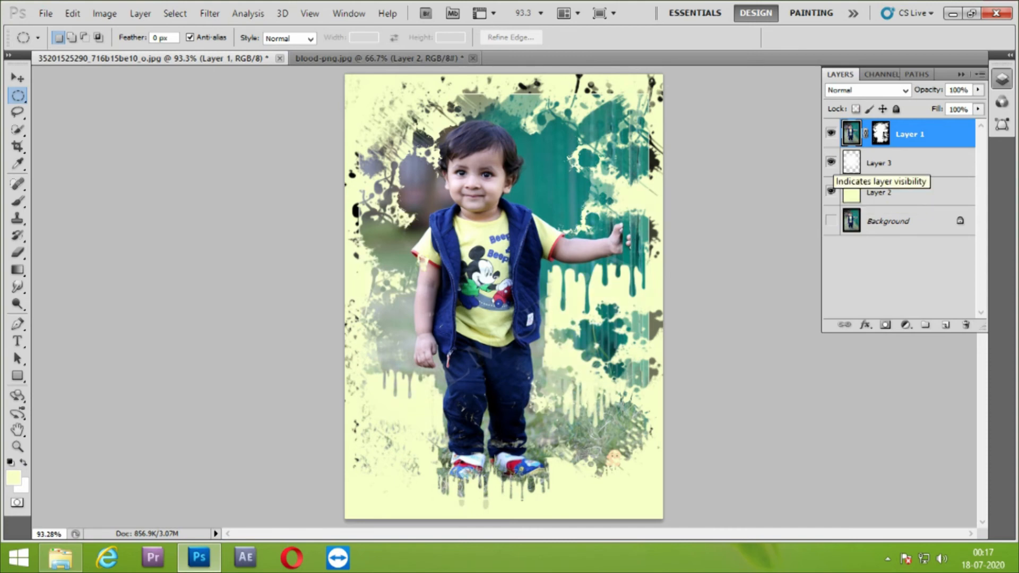
pyautogui.click(831, 133)
pyautogui.click(831, 133)
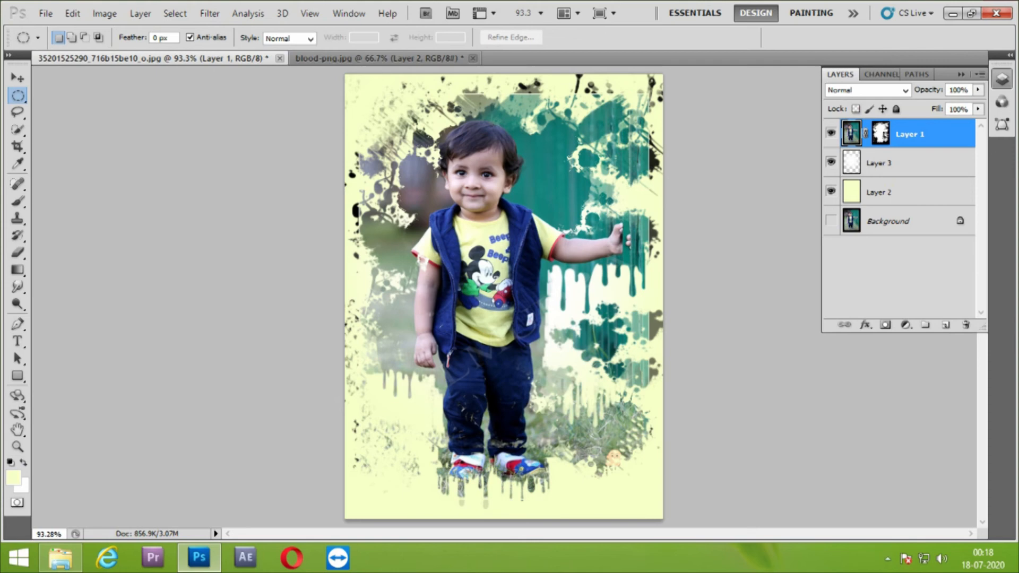
pyautogui.press('b')
pyautogui.moveTo(611, 413)
pyautogui.mouseDown()
pyautogui.moveTo(632, 431)
pyautogui.moveTo(614, 444)
pyautogui.moveTo(601, 441)
pyautogui.moveTo(638, 422)
pyautogui.moveTo(630, 416)
pyautogui.mouseUp()
pyautogui.press('x')
pyautogui.click(609, 446)
pyautogui.hotkey('ctrl', 'alt', 'z')
pyautogui.hotkey('ctrl', 'alt', 'z')
pyautogui.hotkey('ctrl', 'shift', 'z')
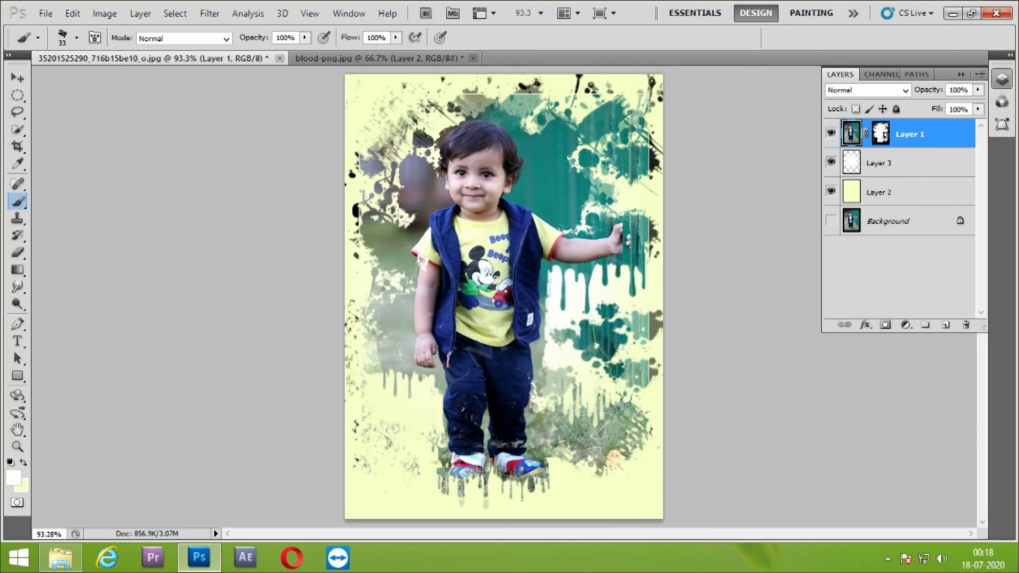
# Mask out the grass patch beside the boy's legs in black on Layer 1's mask, enlarging the splatter brush to 80 px
pyautogui.click(881, 134)
pyautogui.press('x')
pyautogui.moveTo(599, 425)
pyautogui.mouseDown()
pyautogui.moveTo(640, 437)
pyautogui.moveTo(605, 451)
pyautogui.moveTo(599, 437)
pyautogui.moveTo(601, 461)
pyautogui.moveTo(611, 419)
pyautogui.moveTo(577, 439)
pyautogui.moveTo(569, 417)
pyautogui.moveTo(576, 447)
pyautogui.moveTo(611, 422)
pyautogui.moveTo(633, 431)
pyautogui.mouseUp()
pyautogui.press('x')
pyautogui.press(']')
pyautogui.press(']')
pyautogui.press('x')
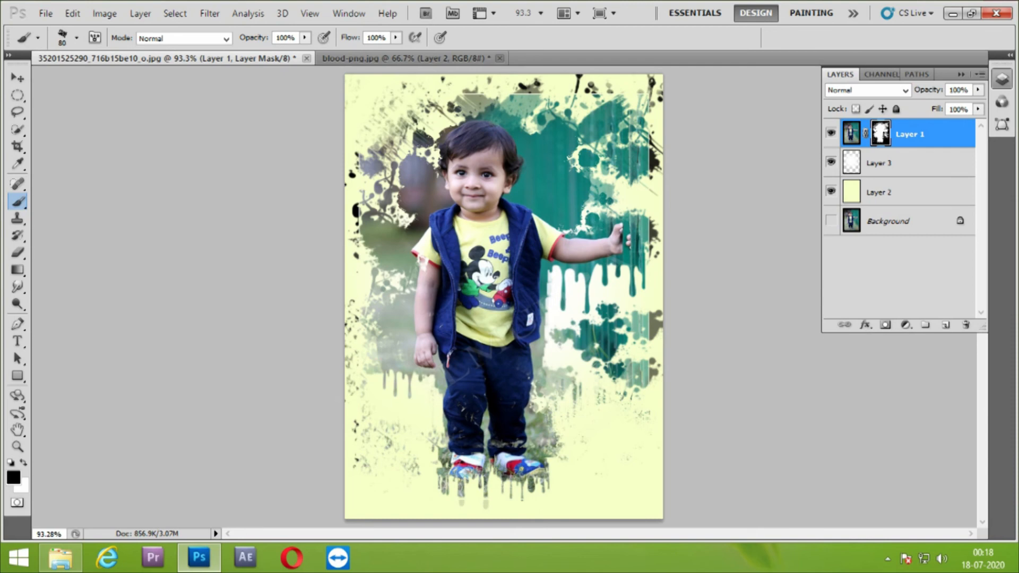
# Resize the blurred white circle on Layer 3 proportionally about its centre with Free Transform
pyautogui.click(905, 163)
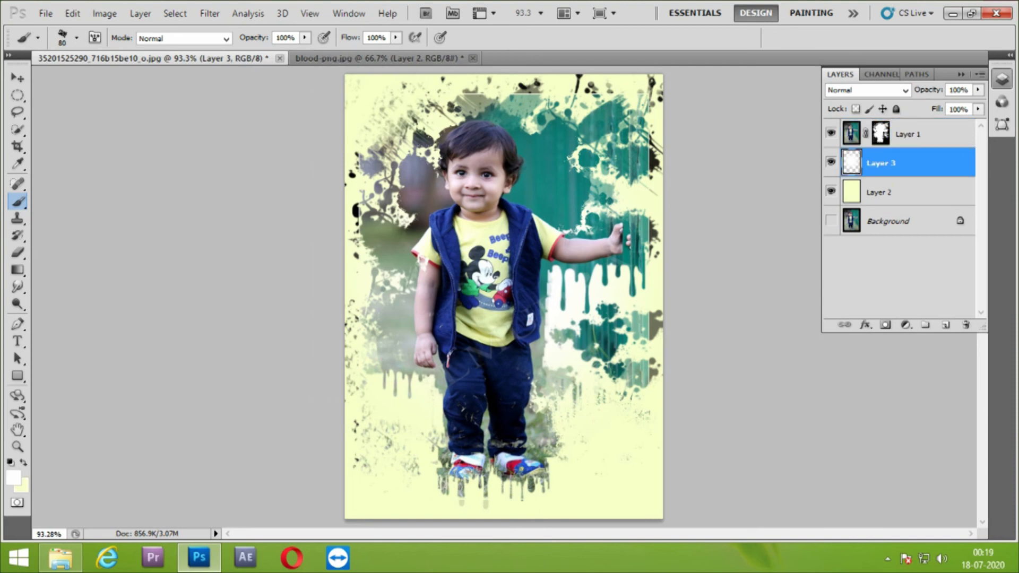
pyautogui.hotkey('ctrl', 't')
pyautogui.moveTo(663, 80); pyautogui.dragTo(677, 64)
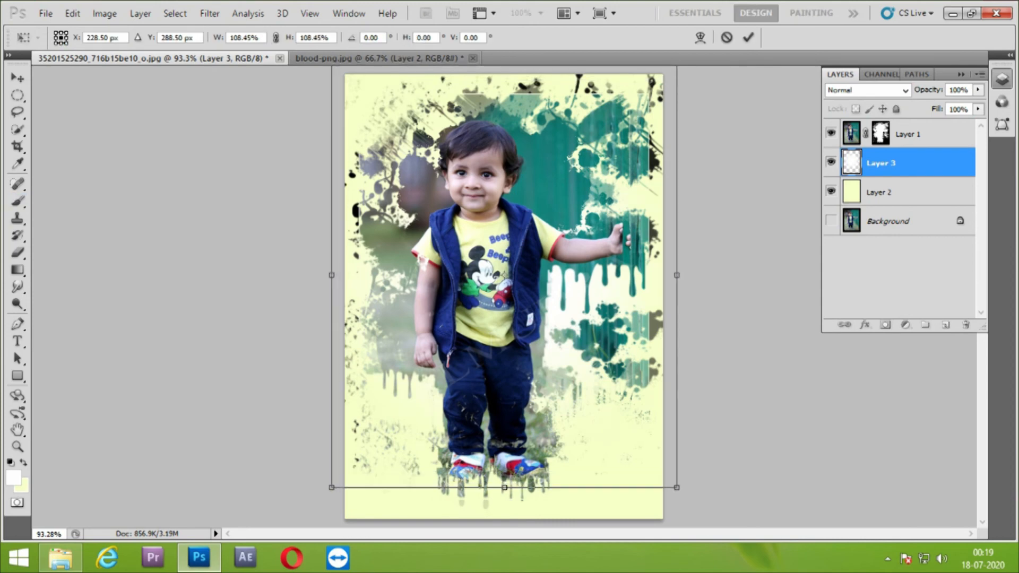
pyautogui.hotkey('ctrl', '-')
pyautogui.hotkey('ctrl', '-')
pyautogui.moveTo(597, 172)
pyautogui.mouseDown()
pyautogui.moveTo(582, 191)
pyautogui.moveTo(643, 116)
pyautogui.moveTo(584, 188)
pyautogui.mouseUp()
pyautogui.click(748, 37)
pyautogui.hotkey('ctrl', '0')
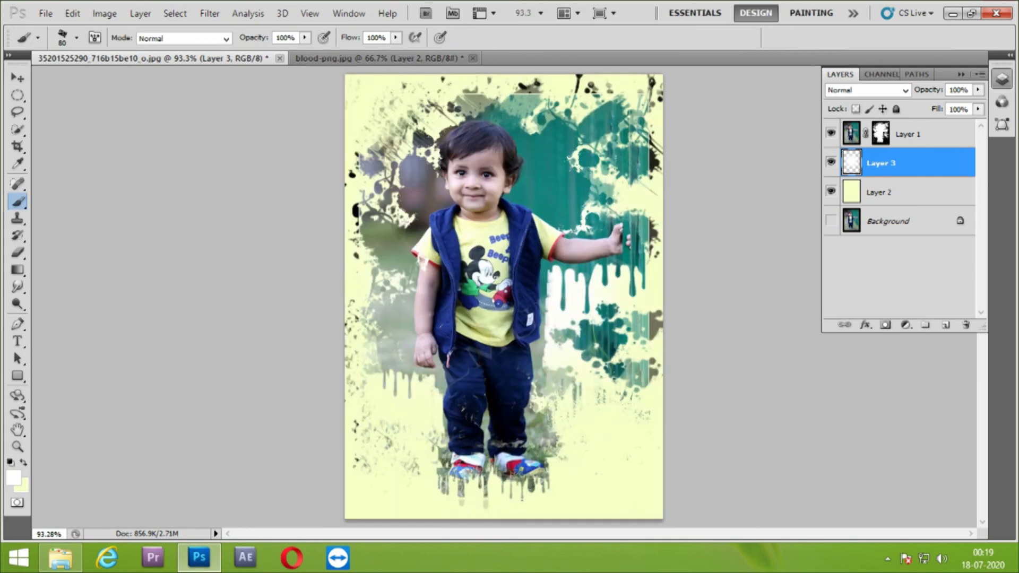
# Add a new empty layer at the top of the stack and select the whole canvas
pyautogui.click(946, 325)
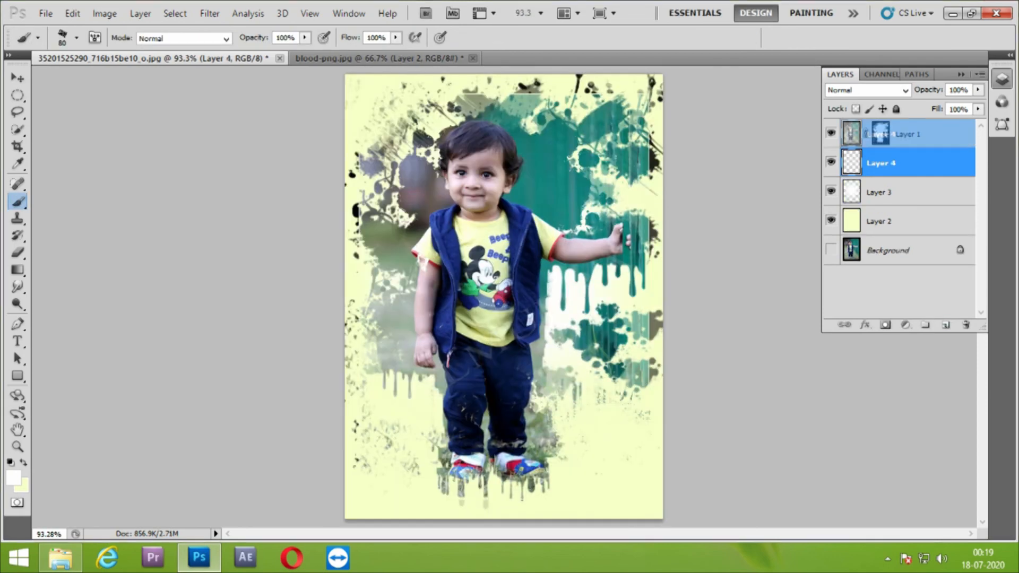
pyautogui.hotkey('ctrl', ']')
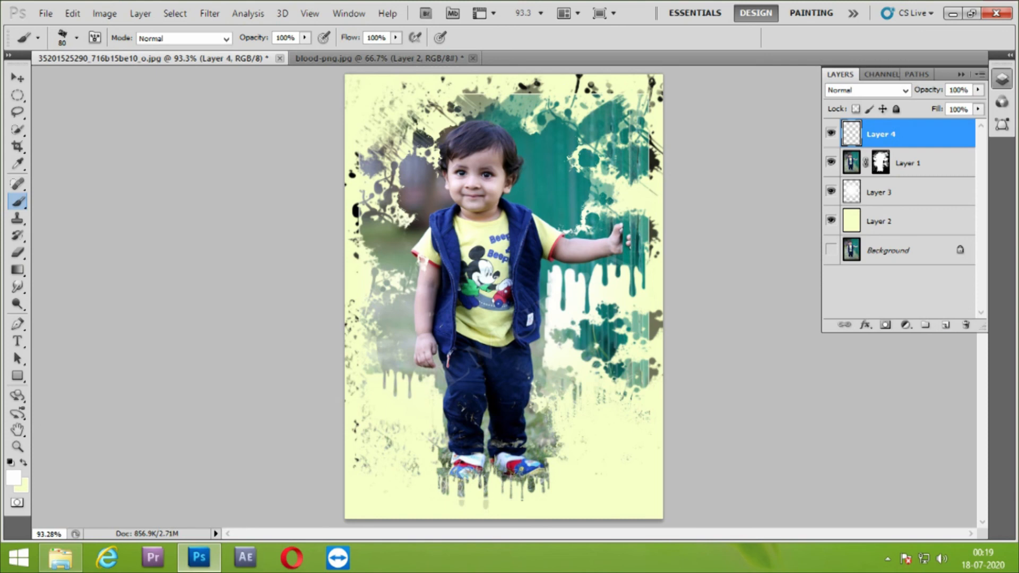
pyautogui.hotkey('ctrl', 'a')
pyautogui.rightClick(561, 199)
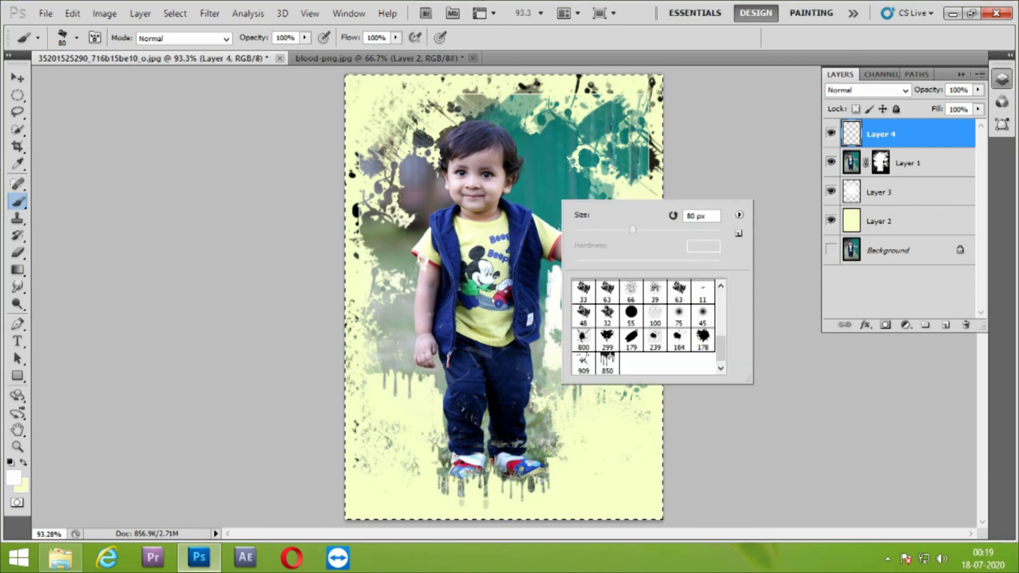
pyautogui.click(18, 95)
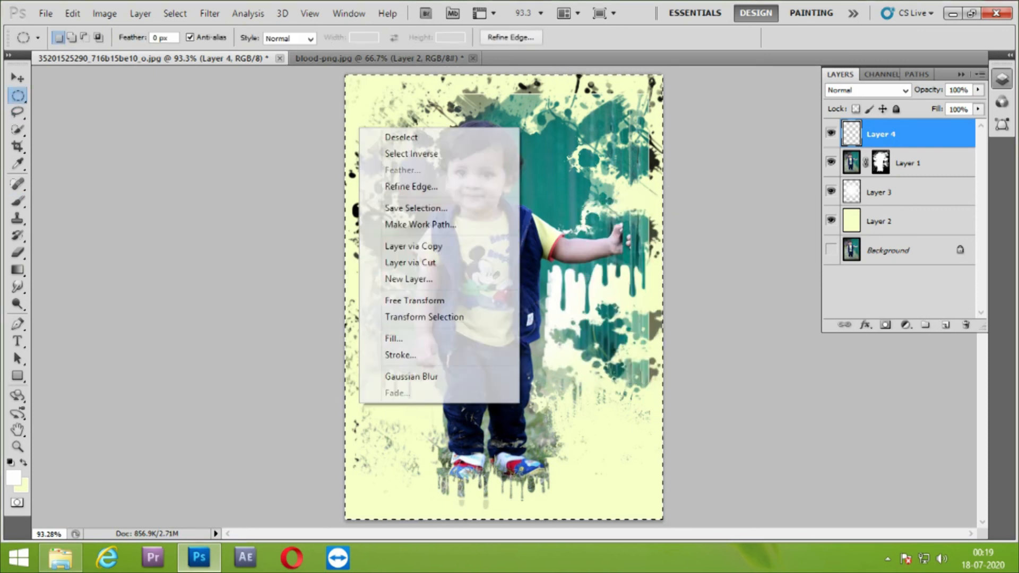
# Try a 16 px white stroke inside the canvas selection on Layer 4
pyautogui.click(394, 339)
pyautogui.press('Escape')
pyautogui.rightClick(460, 87)
pyautogui.click(432, 318)
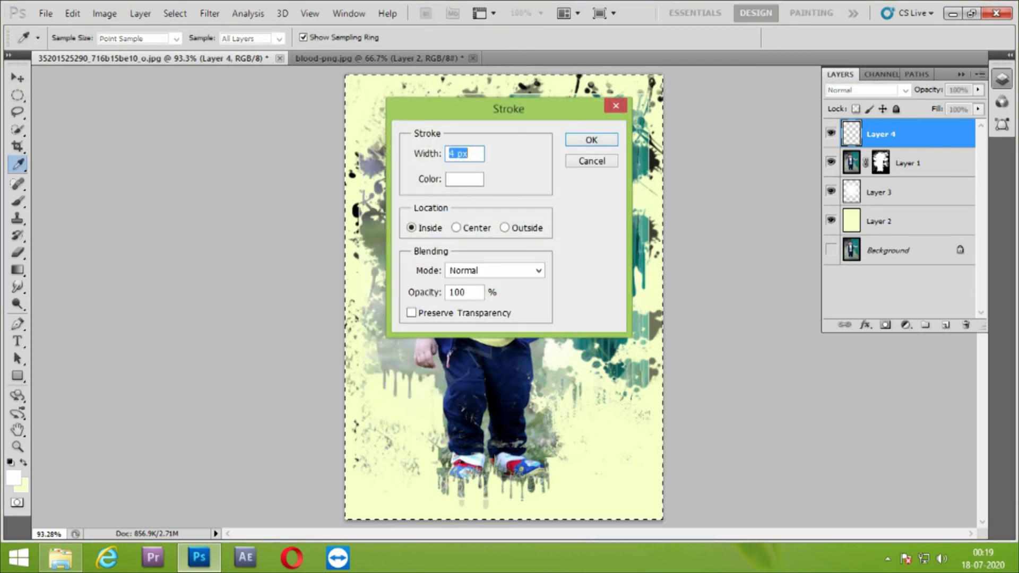
pyautogui.write('16')
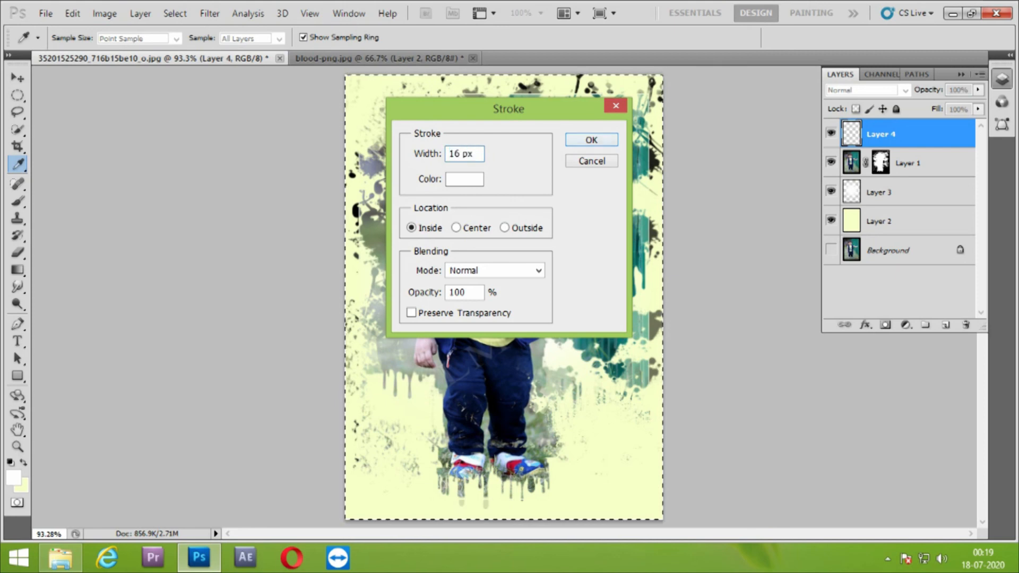
pyautogui.press('Return')
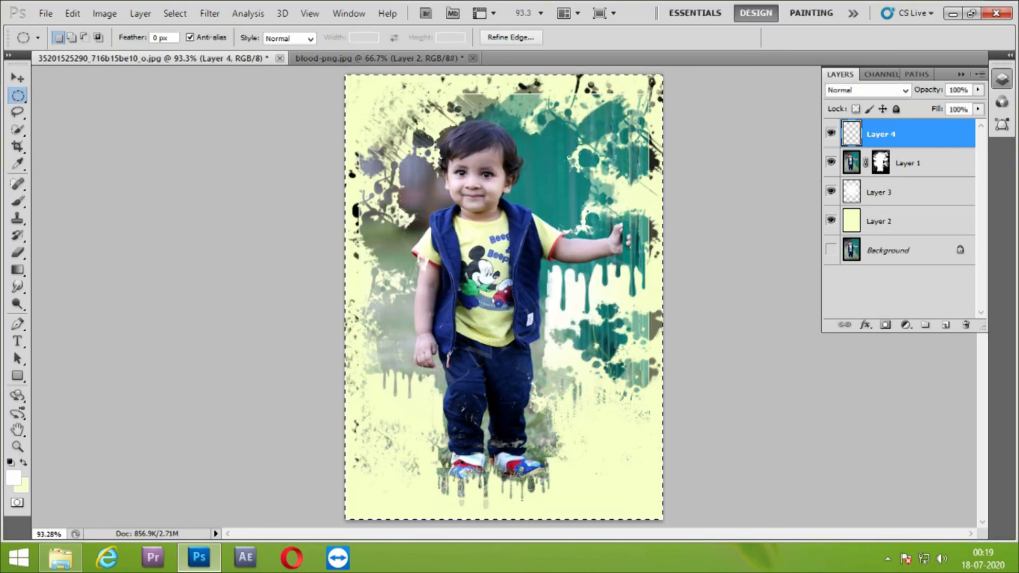
# Stroke the canvas selection on Layer 4 with a 7 px white inside border, then deselect
pyautogui.rightClick(433, 96)
pyautogui.click(472, 323)
pyautogui.write('7')
pyautogui.press('Return')
pyautogui.hotkey('ctrl', 'd')
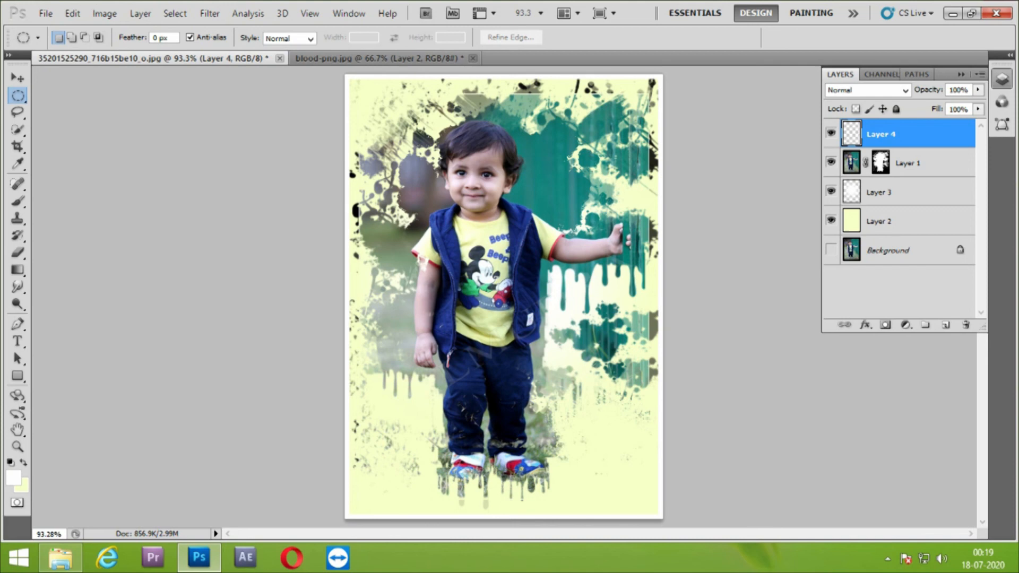
# Target Layer 1's mask with a hard round brush reduced to 25 px and white as the foreground colour
pyautogui.click(881, 162)
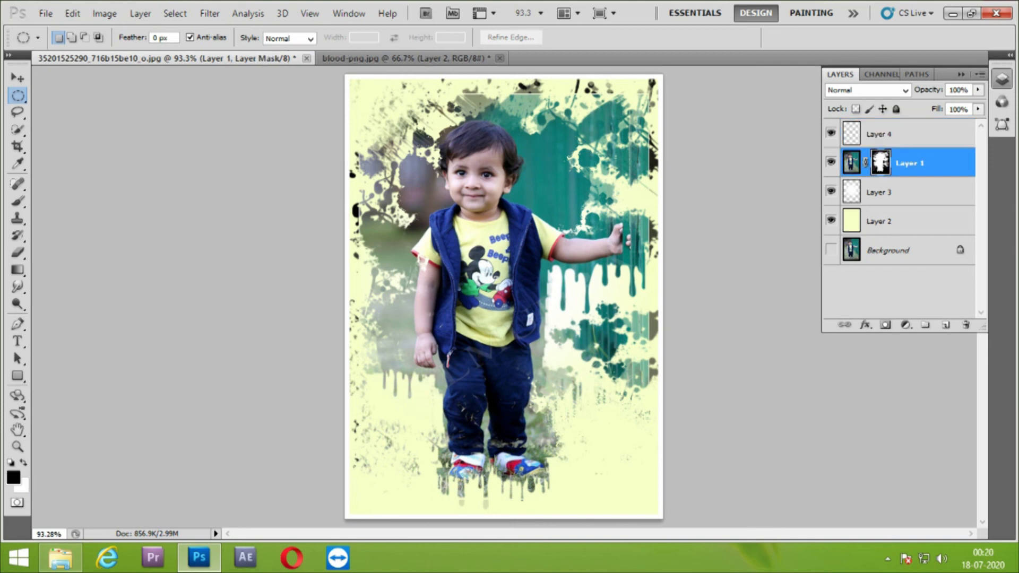
pyautogui.click(17, 200)
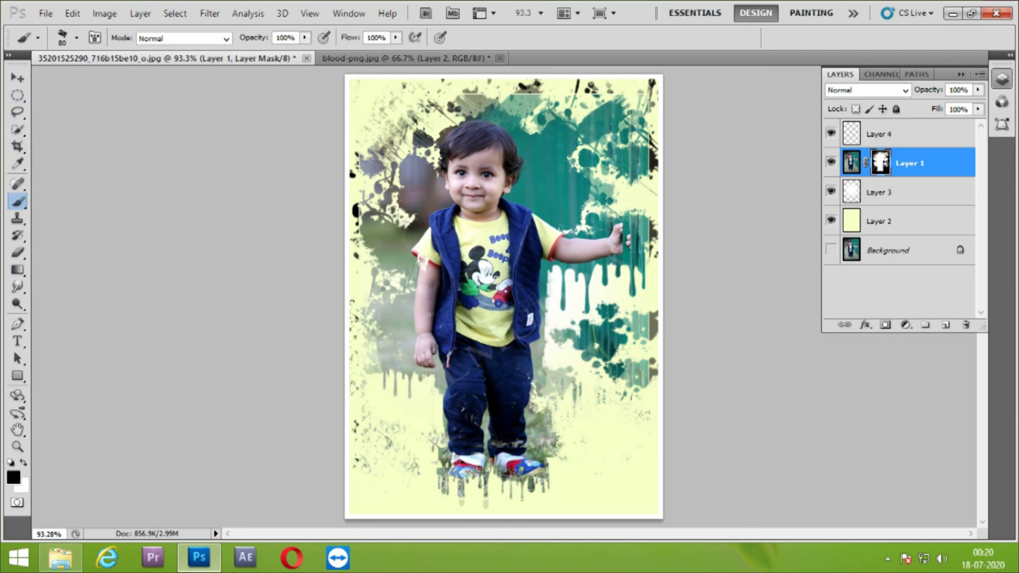
pyautogui.click(77, 37)
pyautogui.scroll(10, 93, 175)
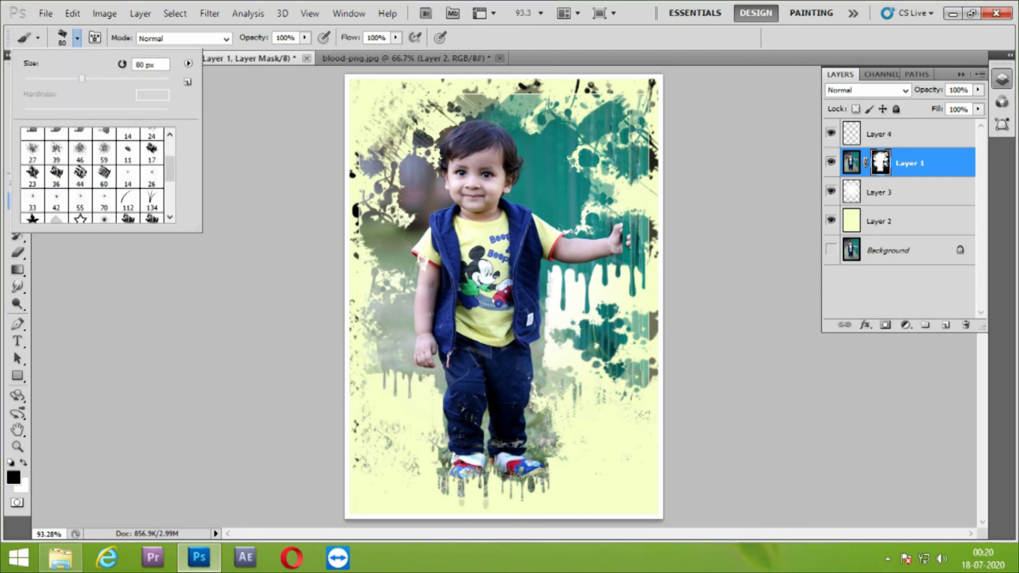
pyautogui.click(57, 139)
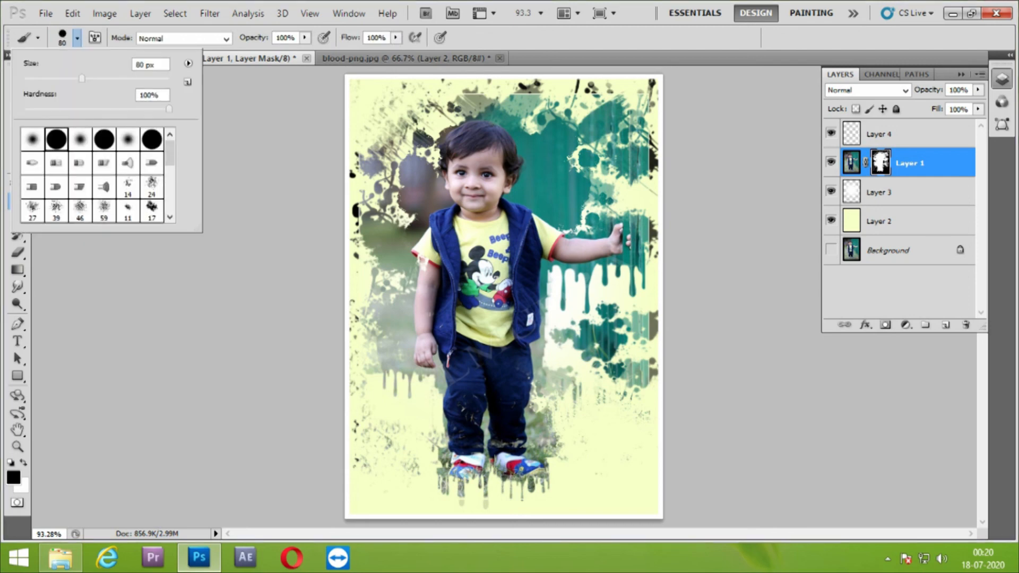
pyautogui.press('[')
pyautogui.press('[')
pyautogui.press('[')
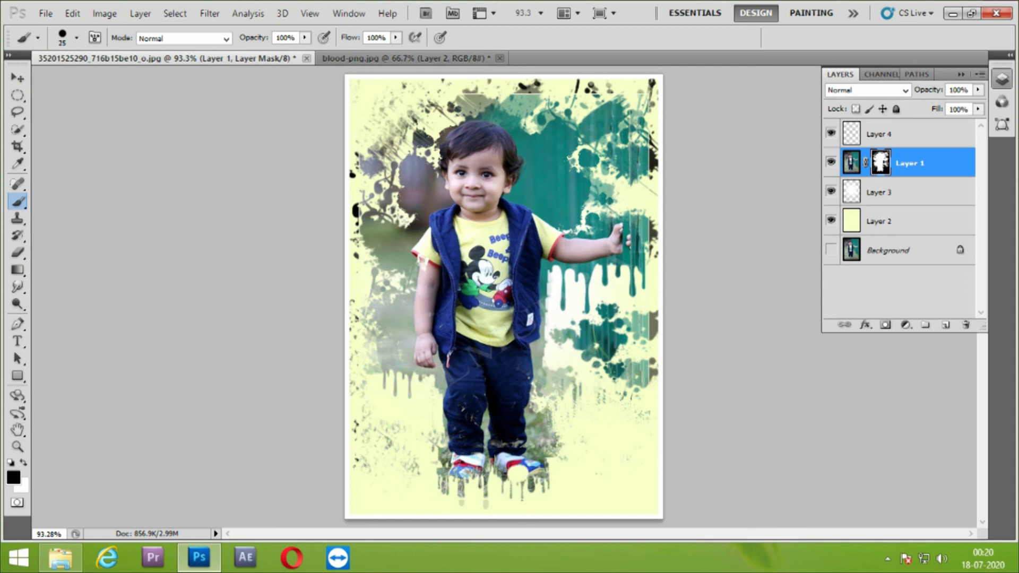
pyautogui.press('x')
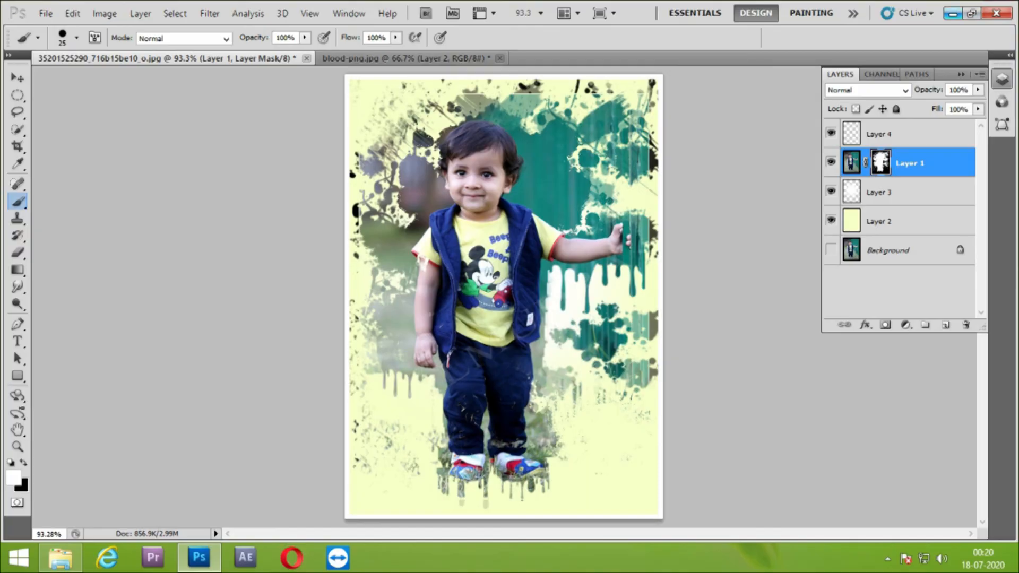
pyautogui.click(953, 14)
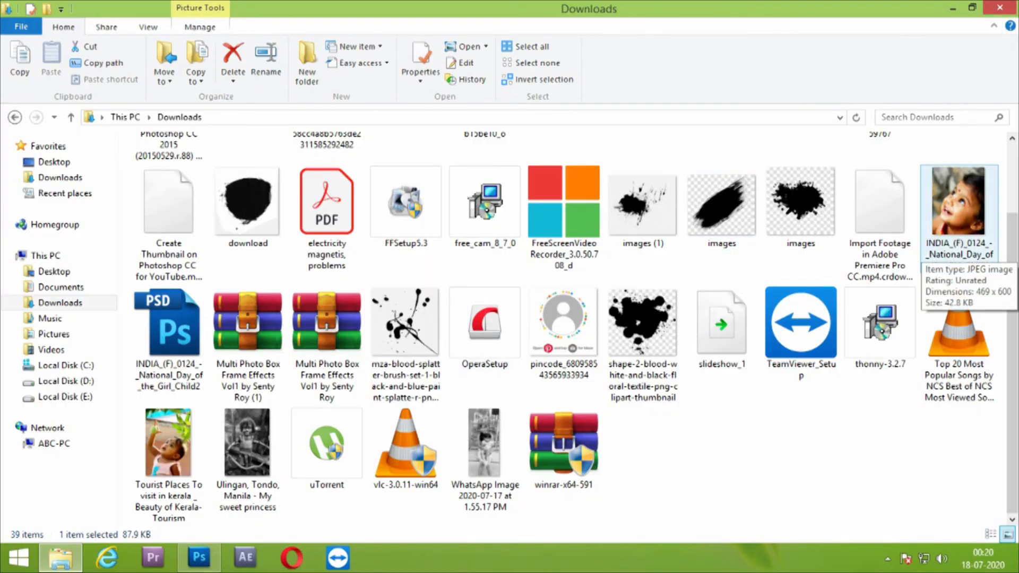
pyautogui.click(959, 201)
pyautogui.rightClick(958, 201)
pyautogui.click(683, 510)
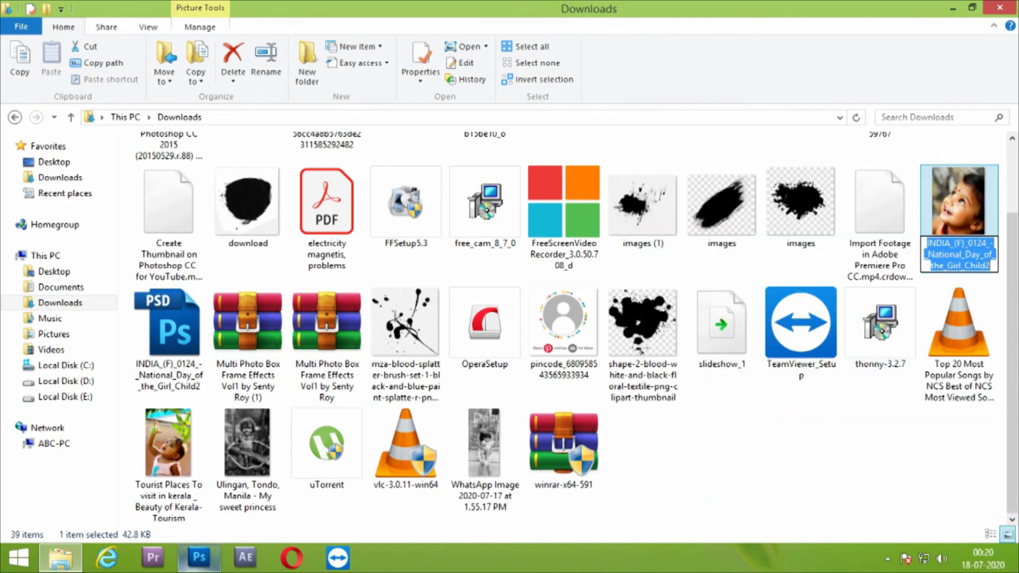
pyautogui.click(198, 559)
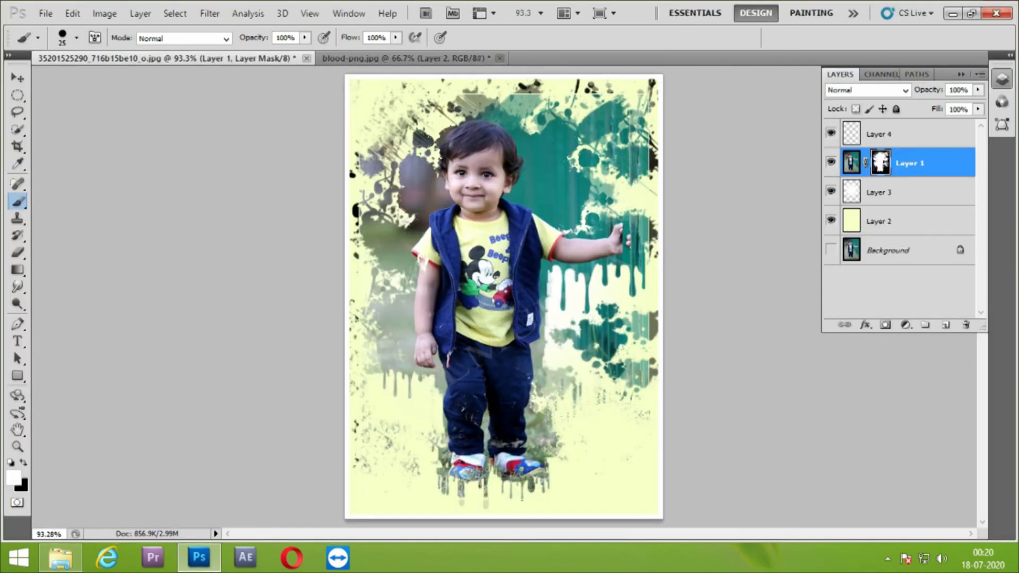
pyautogui.press('t')
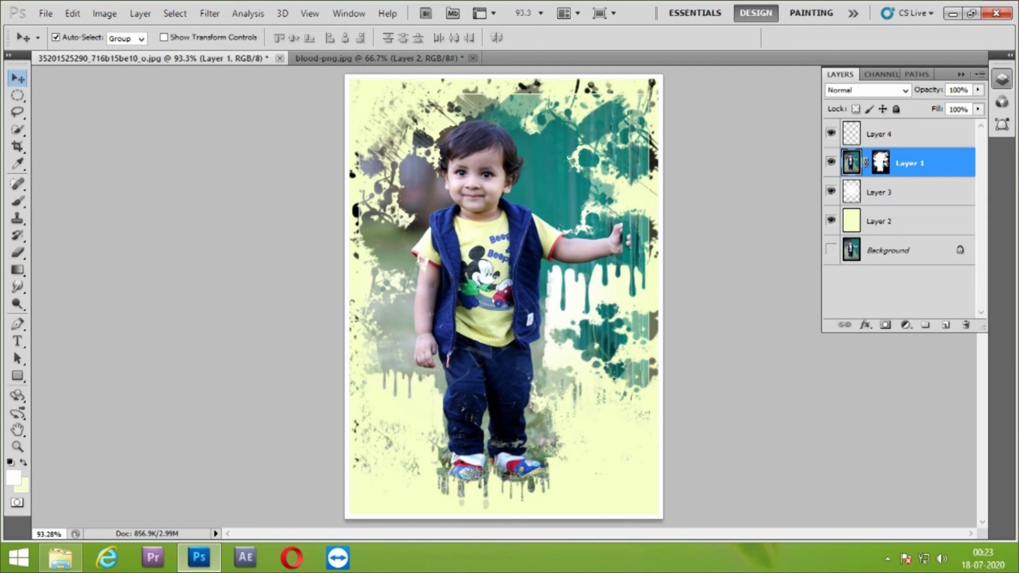
# Examine the finished splatter image in full-screen view, fitted to the screen
pyautogui.press('f')
pyautogui.press('f')
pyautogui.hotkey('ctrl', '0')
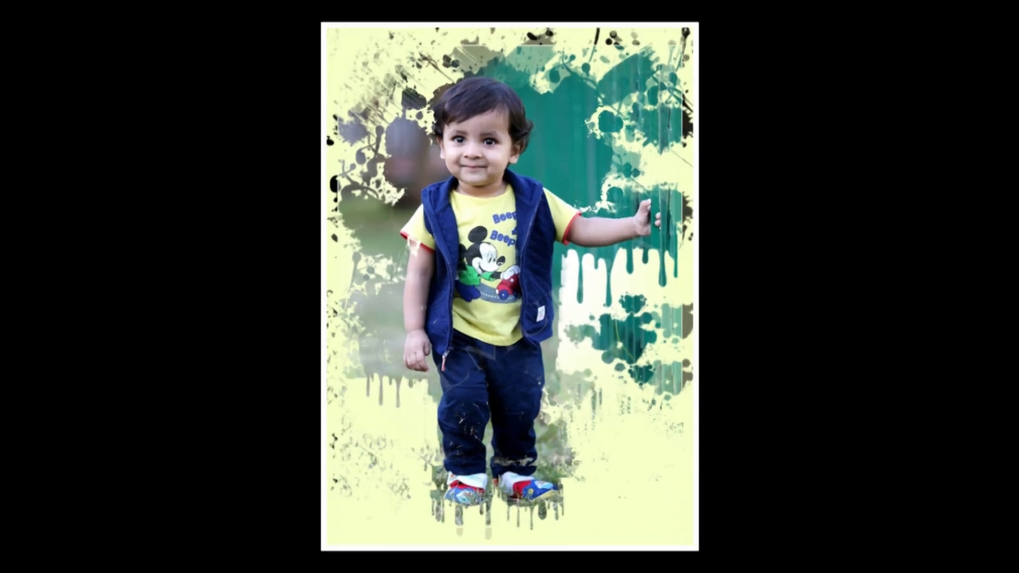